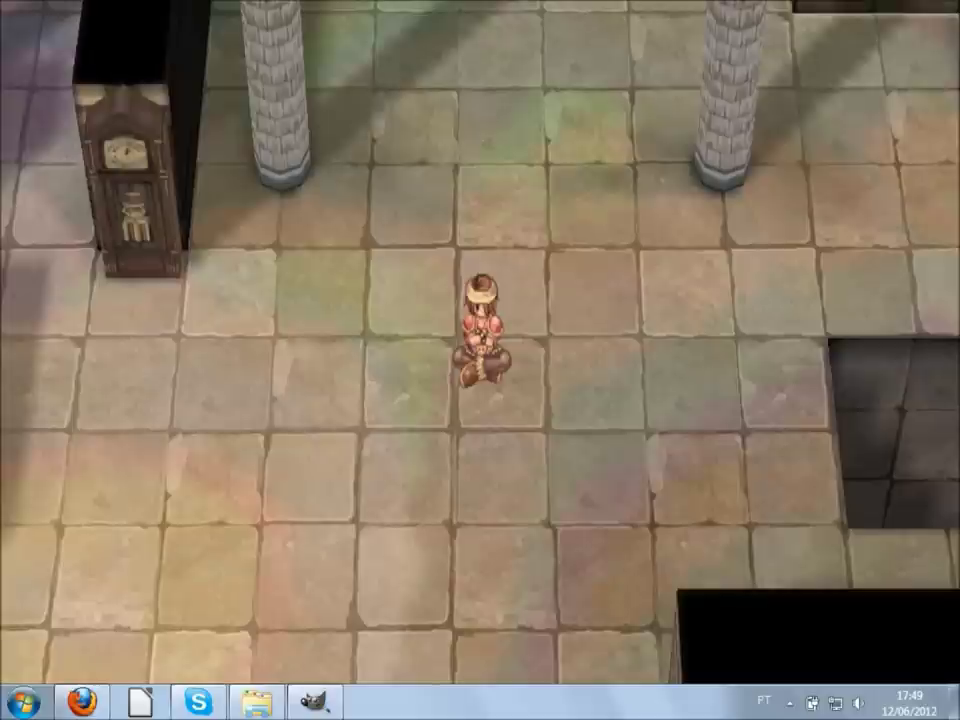
Step: Bring the GIMP window with the black and red Guarapa image to the front
{"action": "left_click", "coordinate": [312, 701]}
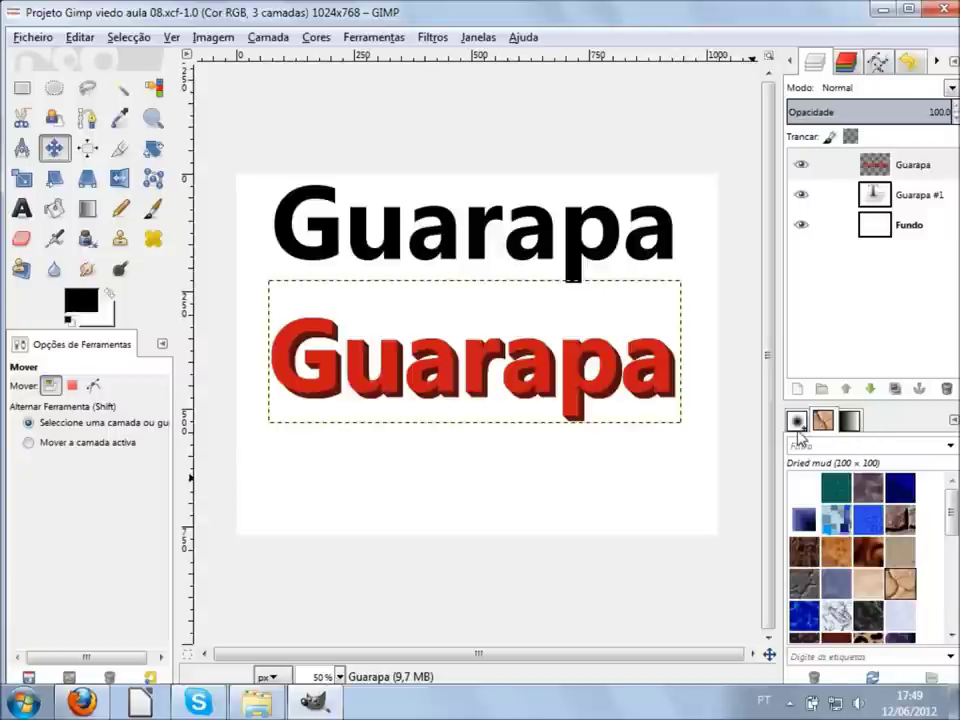
{"action": "left_click", "coordinate": [797, 421]}
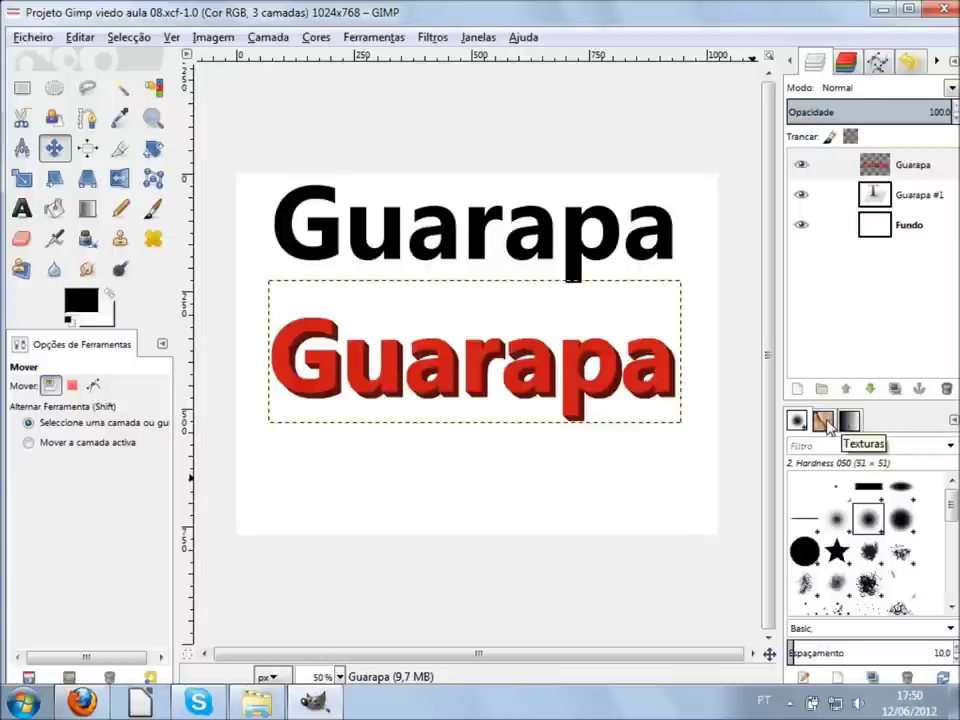
{"action": "left_click", "coordinate": [824, 421]}
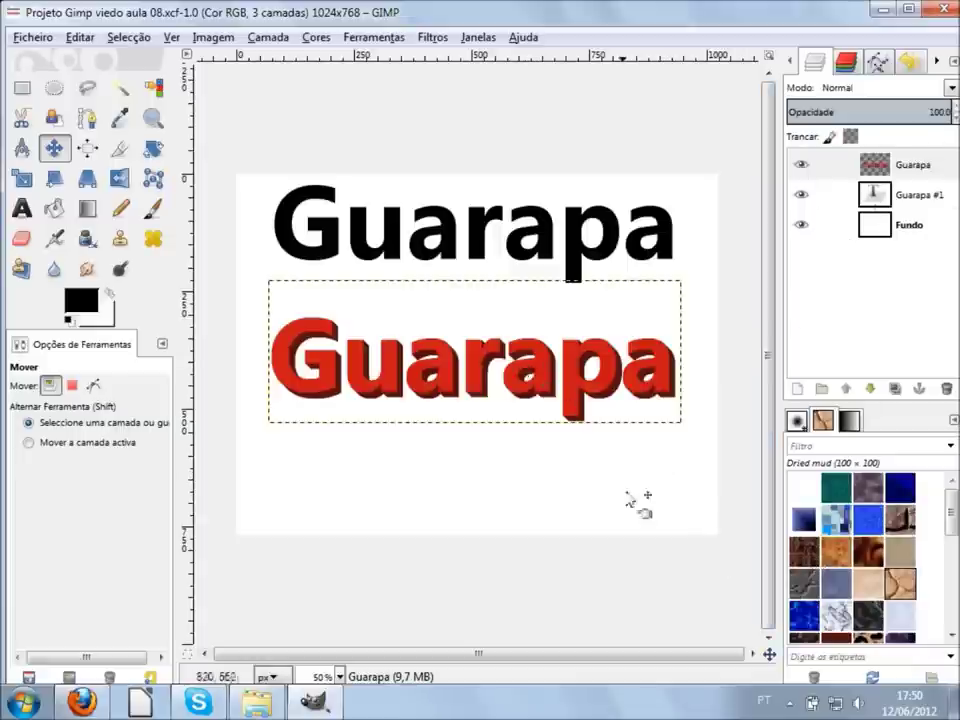
{"action": "left_click", "coordinate": [903, 225]}
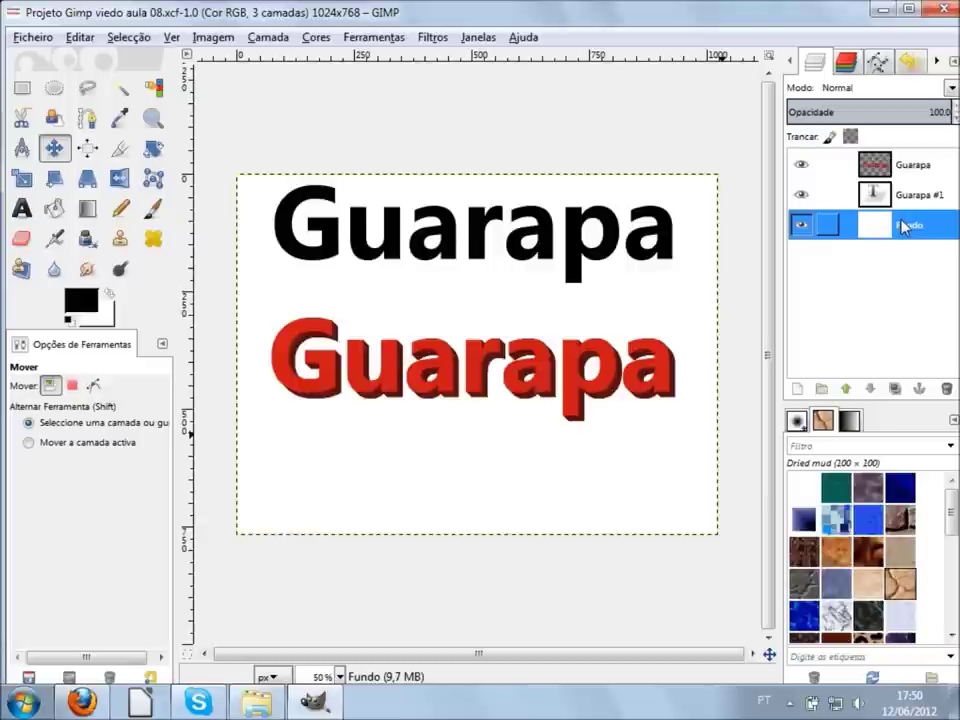
{"action": "left_click", "coordinate": [902, 200]}
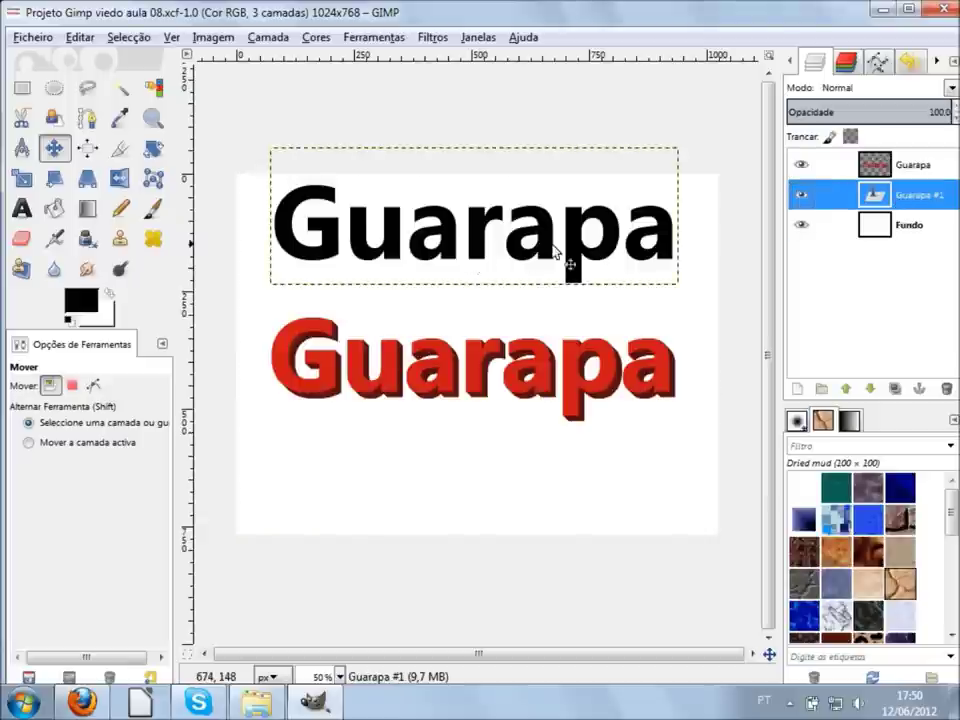
{"action": "left_click", "coordinate": [580, 350]}
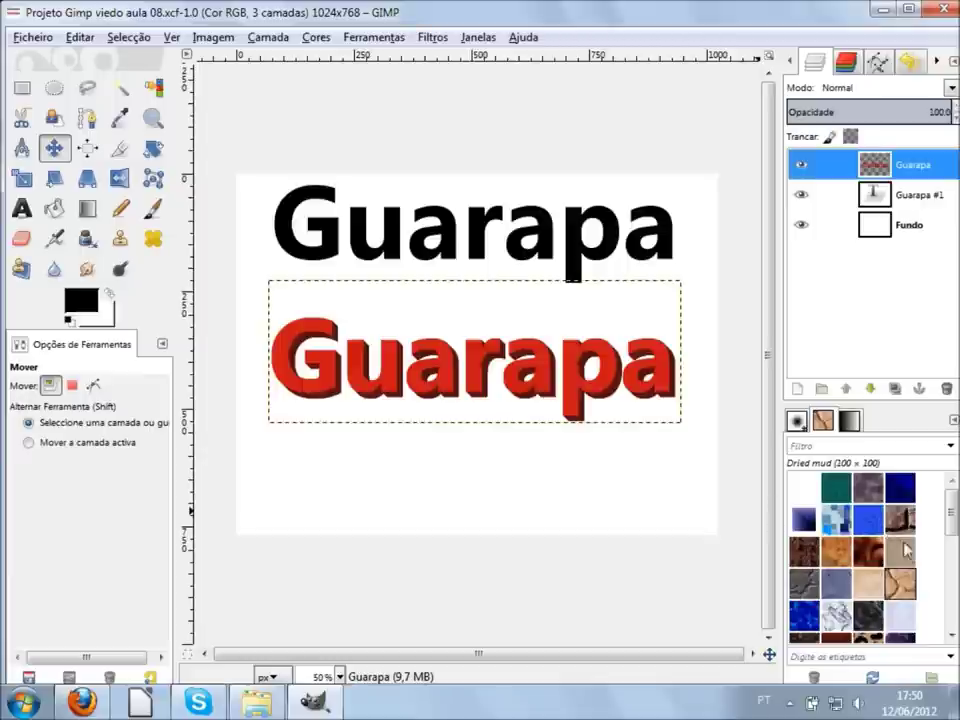
{"action": "left_click_drag", "start_coordinate": [881, 557], "coordinate": [738, 492]}
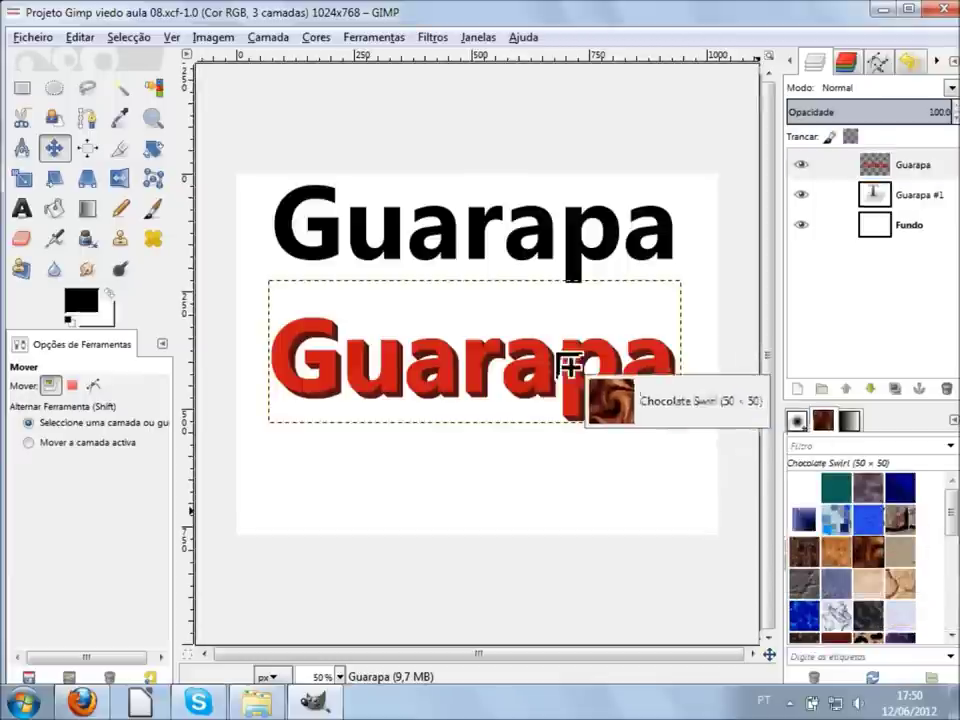
{"action": "mouse_move", "coordinate": [738, 492]}
{"action": "left_mouse_down"}
{"action": "mouse_move", "coordinate": [566, 383]}
{"action": "mouse_move", "coordinate": [898, 188]}
{"action": "mouse_move", "coordinate": [499, 401]}
{"action": "mouse_move", "coordinate": [311, 377]}
{"action": "mouse_move", "coordinate": [333, 352]}
{"action": "mouse_move", "coordinate": [424, 405]}
{"action": "mouse_move", "coordinate": [476, 369]}
{"action": "left_mouse_up"}
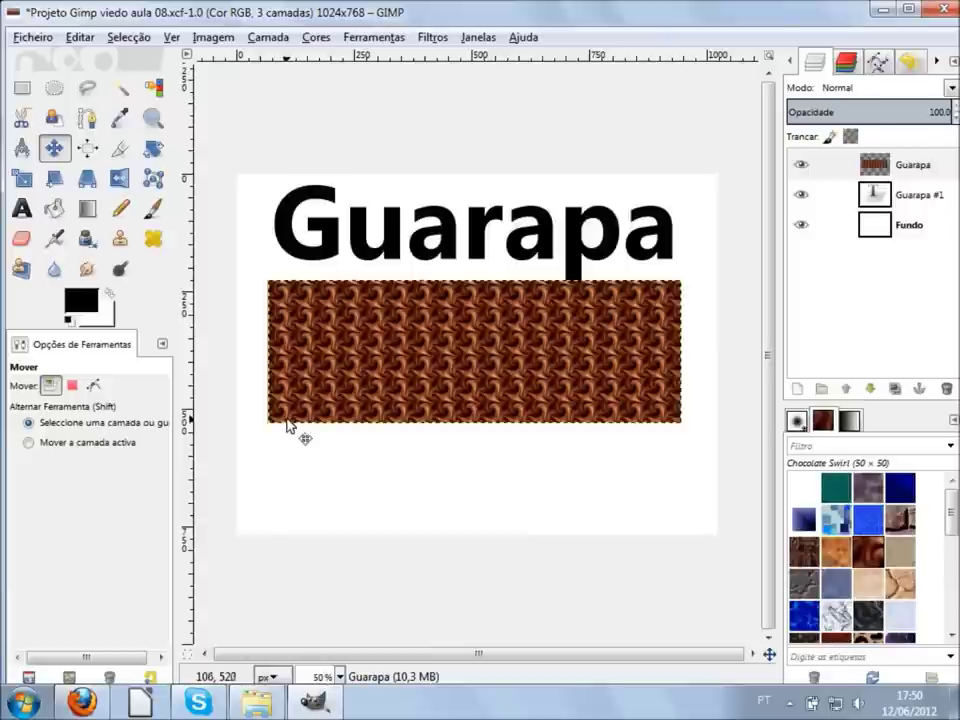
{"action": "key", "text": "ctrl+z"}
{"action": "scroll", "coordinate": [433, 390], "scroll_direction": "up", "scroll_amount": 1}
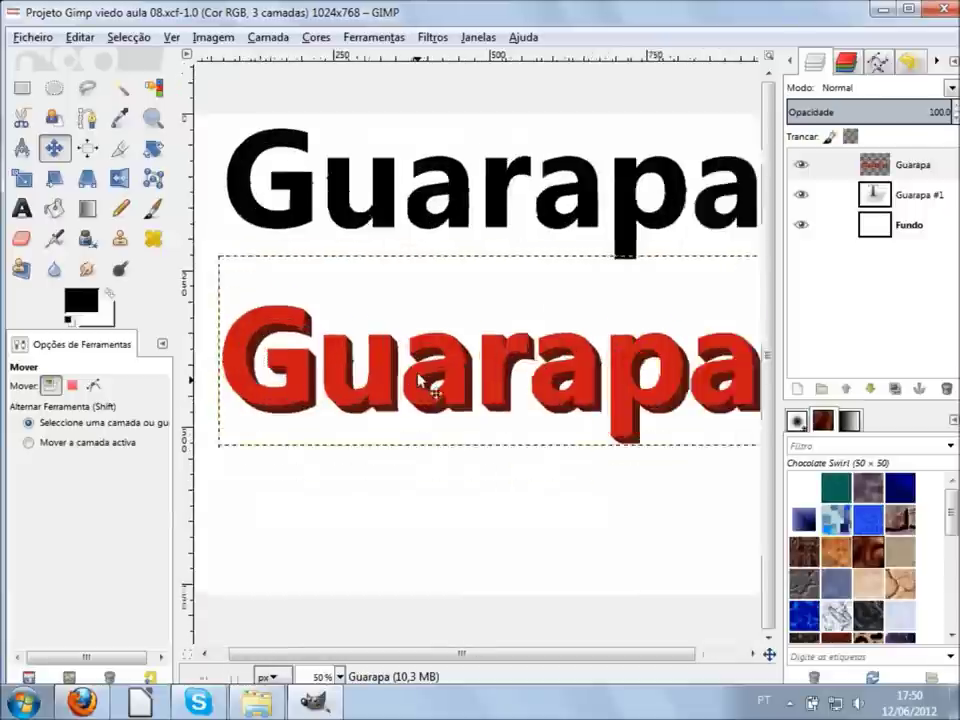
{"action": "scroll", "coordinate": [537, 365], "scroll_direction": "up", "scroll_amount": 2}
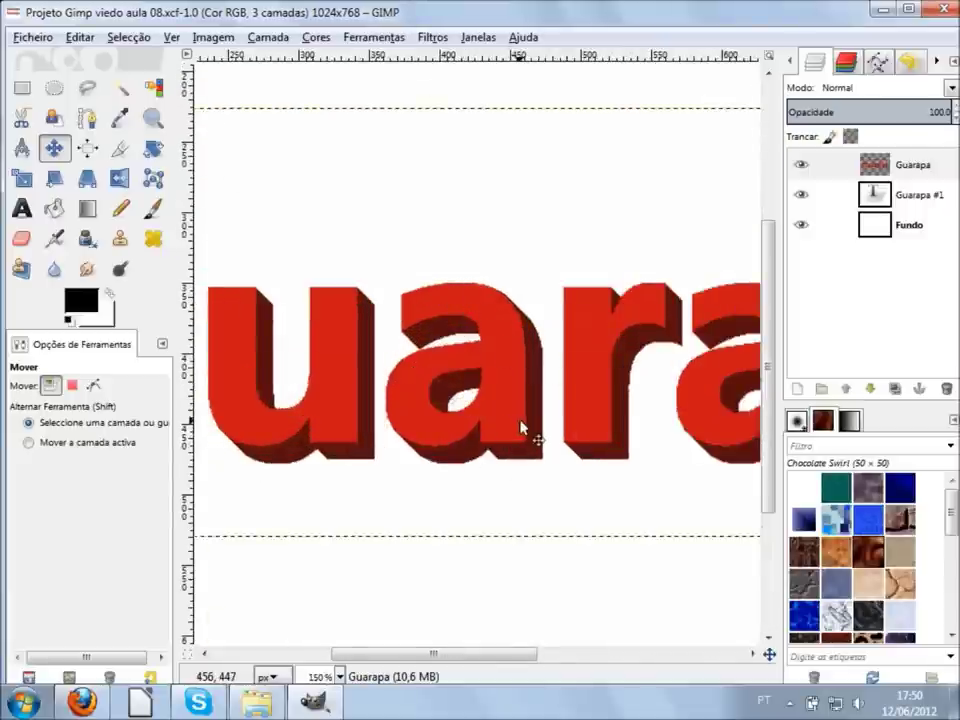
{"action": "scroll", "coordinate": [520, 428], "scroll_direction": "up", "scroll_amount": 5}
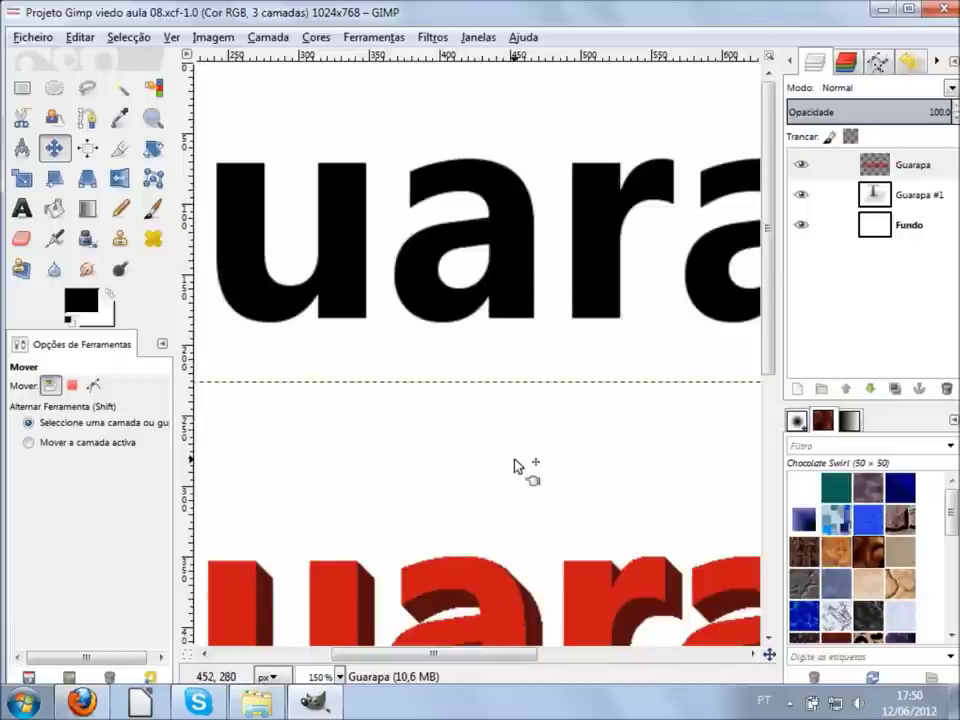
{"action": "key", "text": "minus"}
{"action": "key", "text": "minus"}
{"action": "key", "text": "minus"}
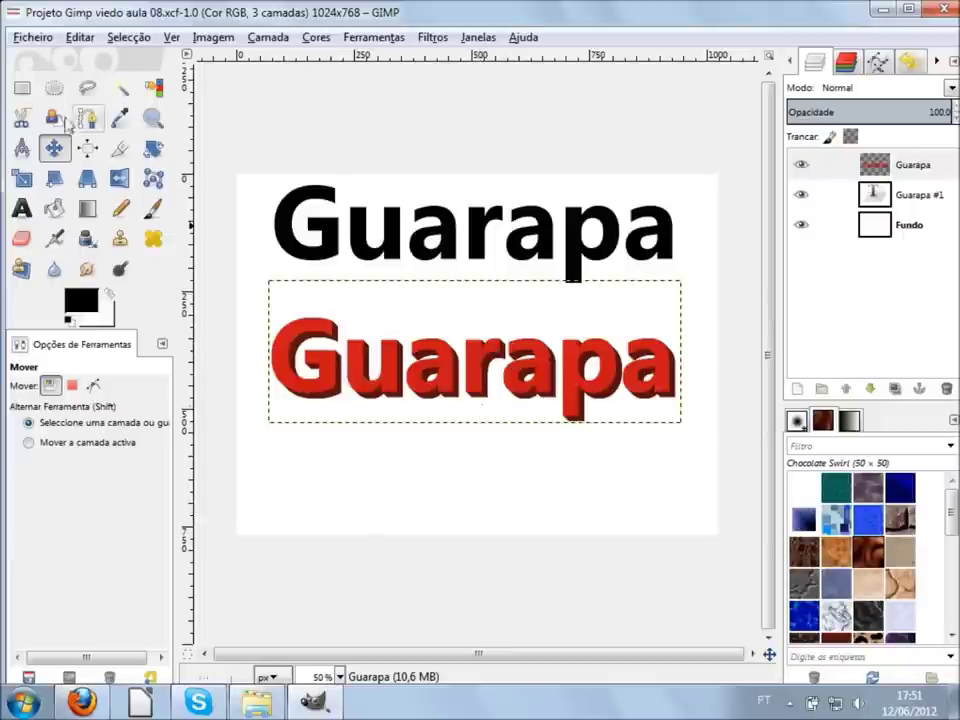
{"action": "left_click", "coordinate": [24, 90]}
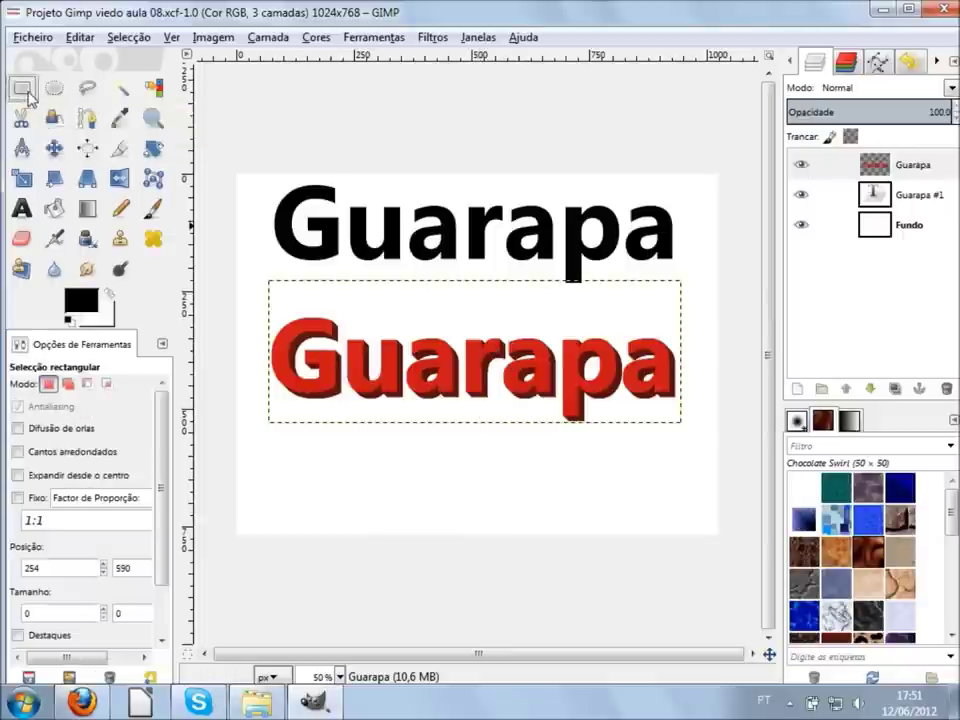
{"action": "left_click_drag", "start_coordinate": [336, 297], "coordinate": [465, 411]}
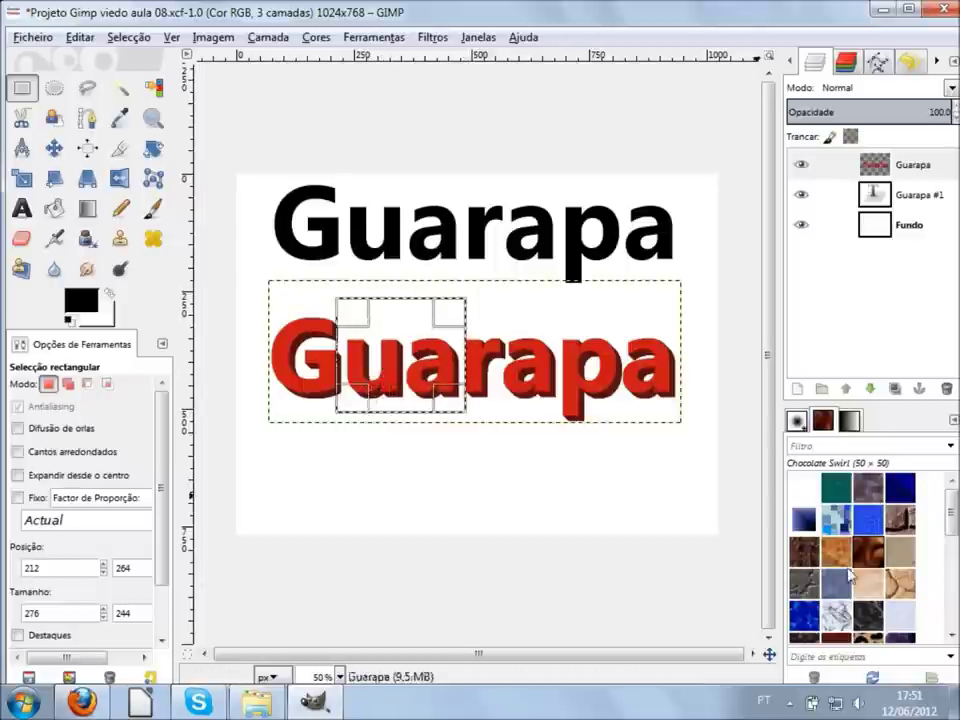
{"action": "left_click", "coordinate": [848, 565]}
{"action": "left_click_drag", "start_coordinate": [848, 565], "coordinate": [410, 378]}
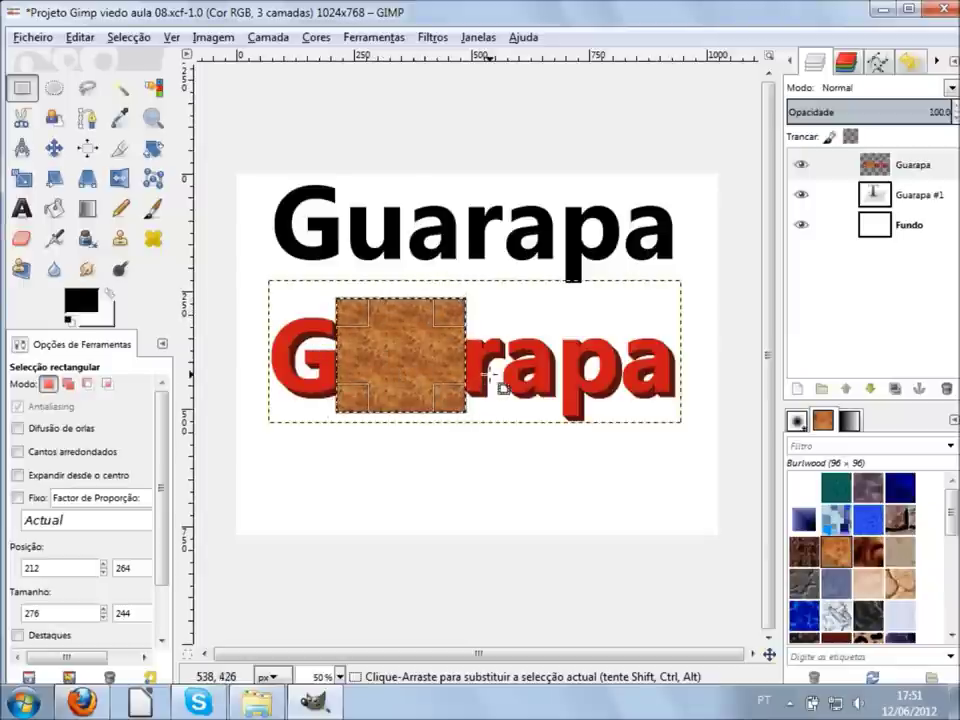
{"action": "key", "text": "ctrl+z"}
{"action": "key", "text": "ctrl+z"}
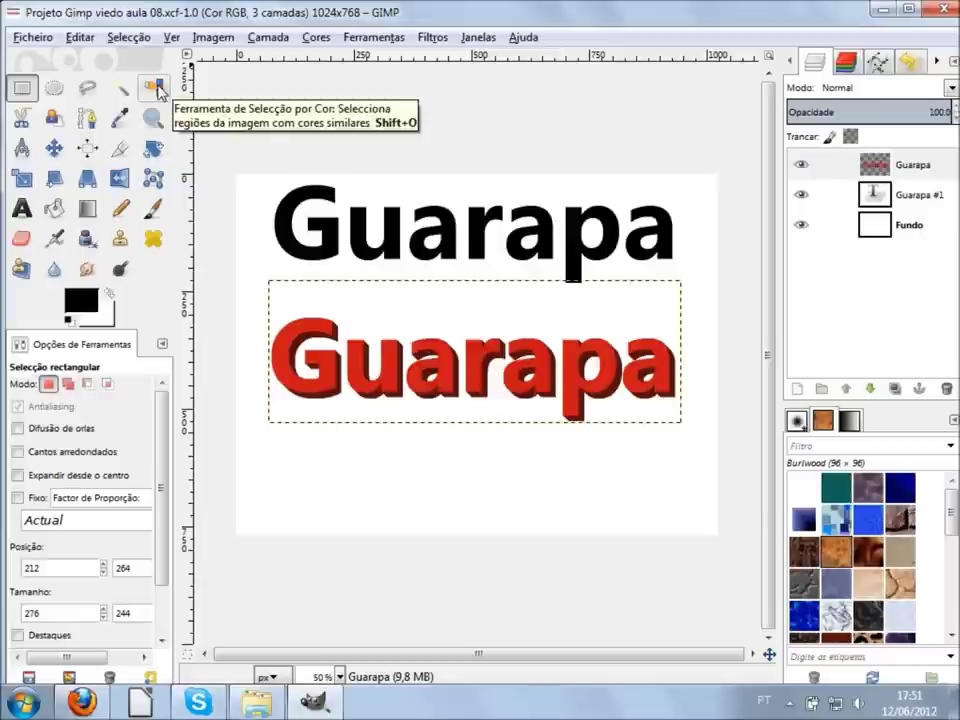
Step: Select the red letters by colour, tightening the threshold so only the red faces are included
{"action": "left_click", "coordinate": [157, 89]}
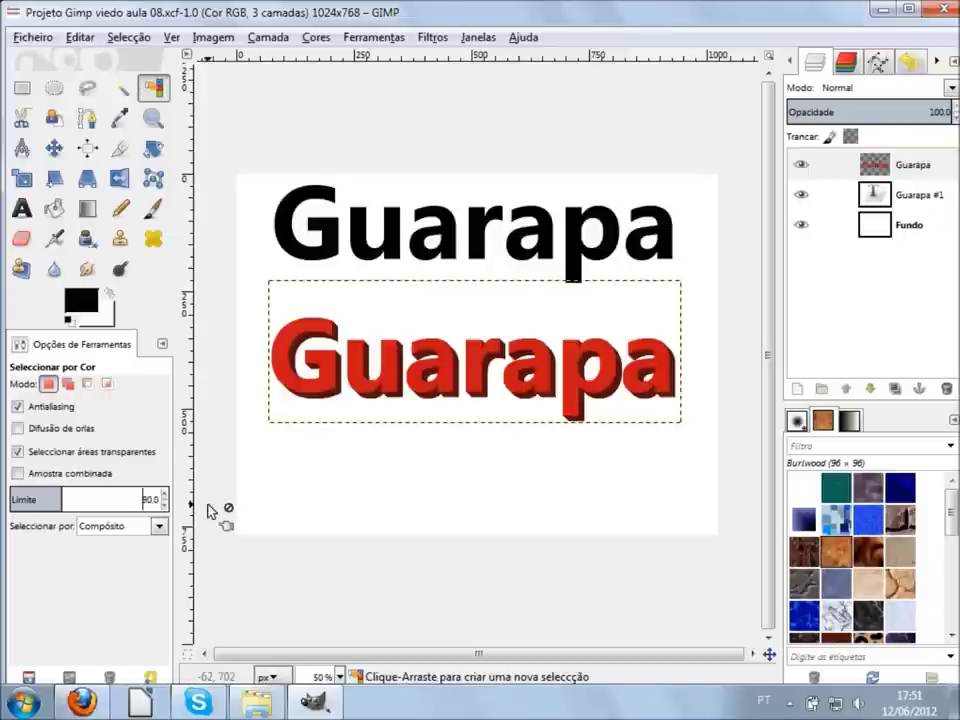
{"action": "left_click", "coordinate": [396, 384]}
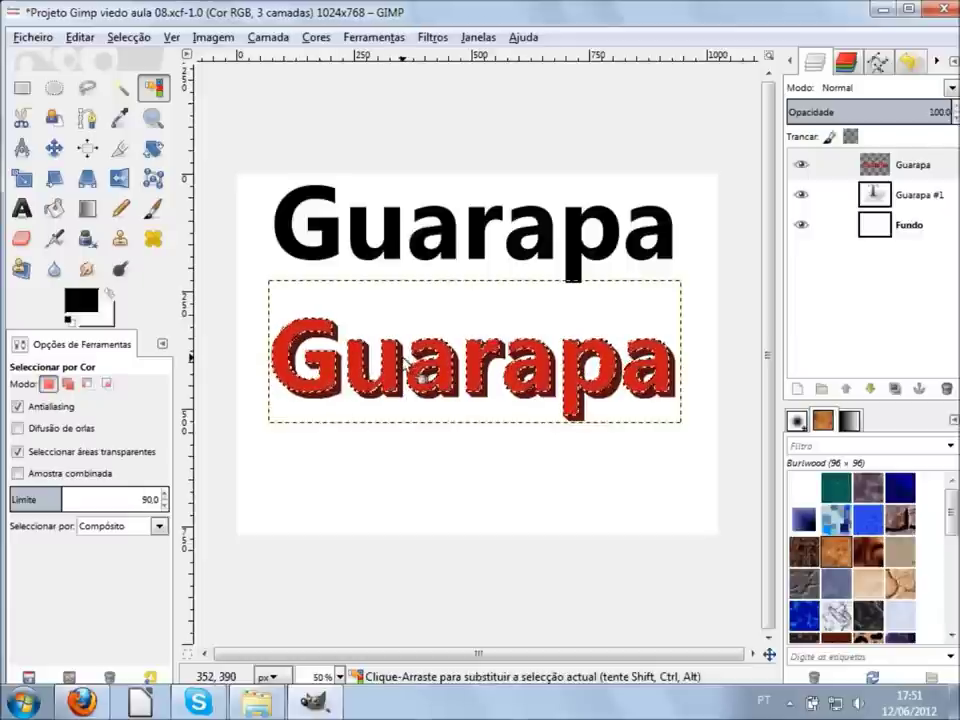
{"action": "scroll", "coordinate": [405, 370], "scroll_direction": "up", "scroll_amount": 2}
{"action": "scroll", "coordinate": [402, 372], "scroll_direction": "up", "scroll_amount": 1}
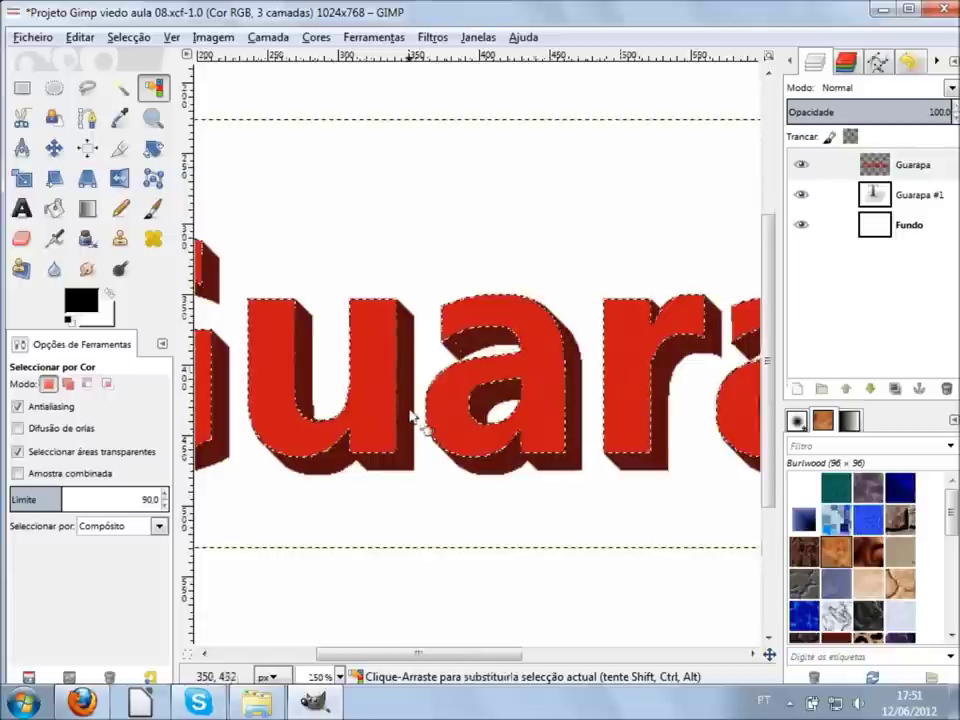
{"action": "left_click_drag", "start_coordinate": [414, 418], "coordinate": [407, 441]}
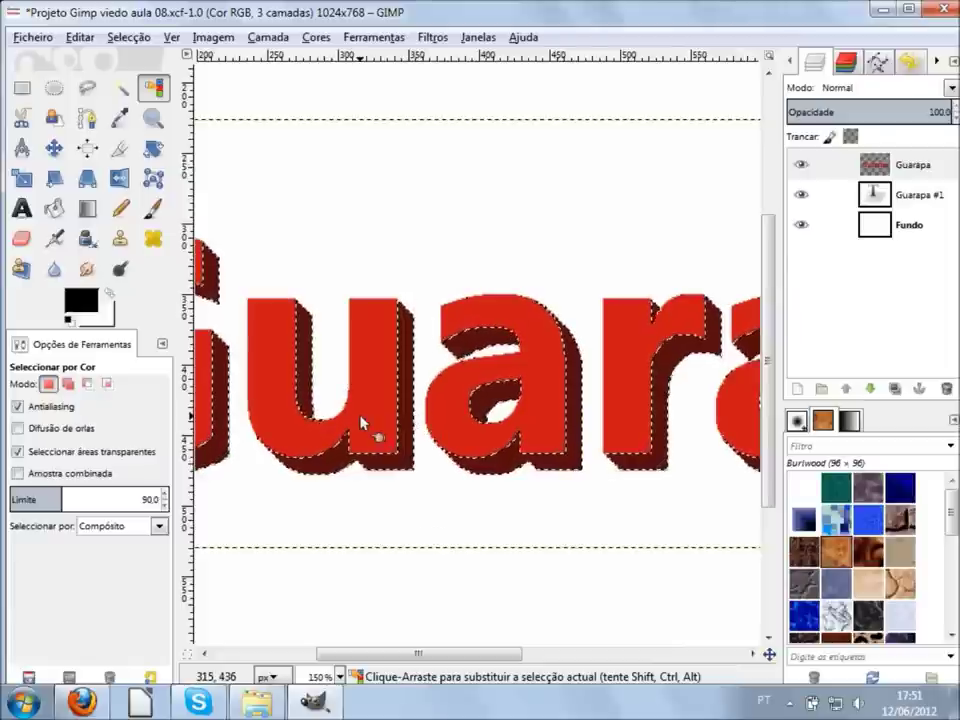
{"action": "left_click_drag", "start_coordinate": [361, 423], "coordinate": [368, 427]}
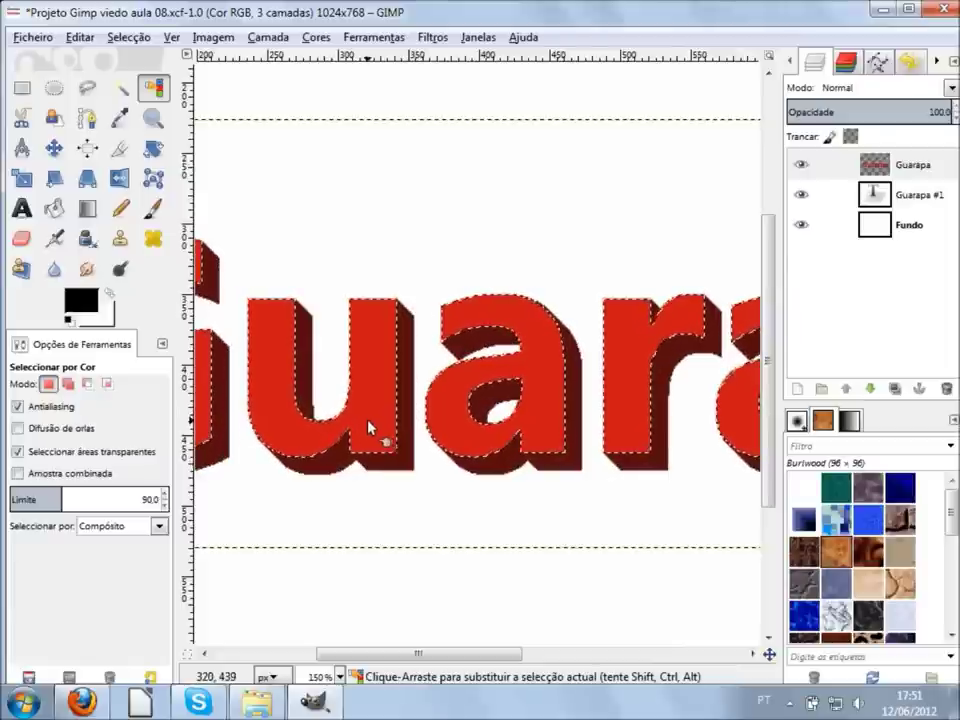
Step: Make Dried mud (100 × 100) the active pattern
{"action": "scroll", "coordinate": [370, 426], "scroll_direction": "down", "scroll_amount": 1, "text": "ctrl"}
{"action": "scroll", "coordinate": [372, 426], "scroll_direction": "down", "scroll_amount": 1, "text": "ctrl"}
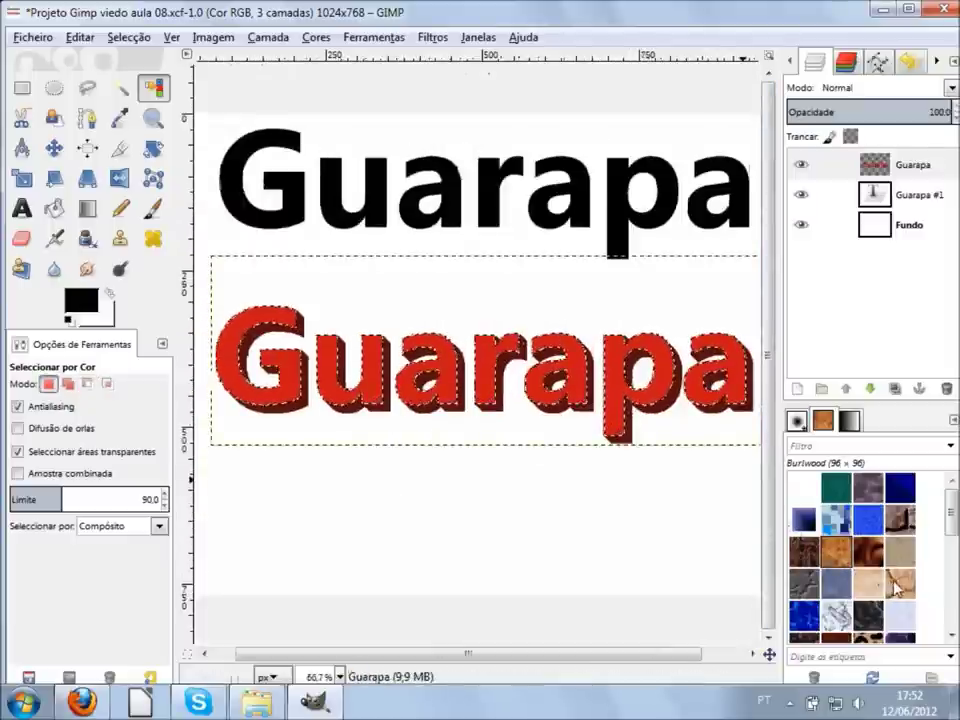
{"action": "mouse_move", "coordinate": [889, 577]}
{"action": "left_mouse_down"}
{"action": "mouse_move", "coordinate": [733, 551]}
{"action": "mouse_move", "coordinate": [497, 371]}
{"action": "left_mouse_up"}
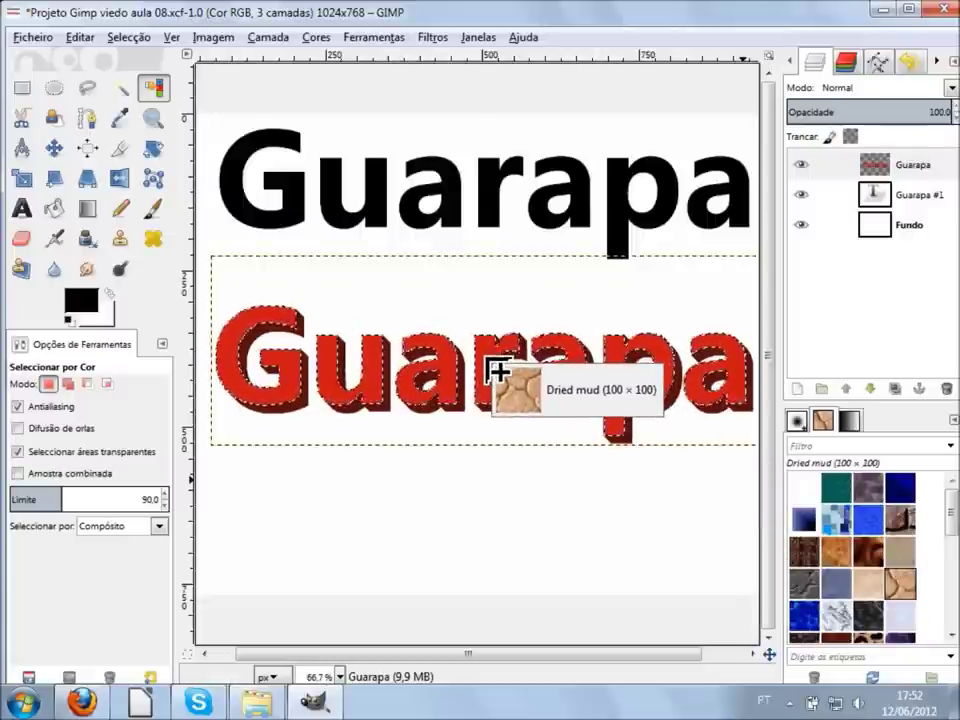
{"action": "left_click_drag", "start_coordinate": [497, 371], "coordinate": [465, 287]}
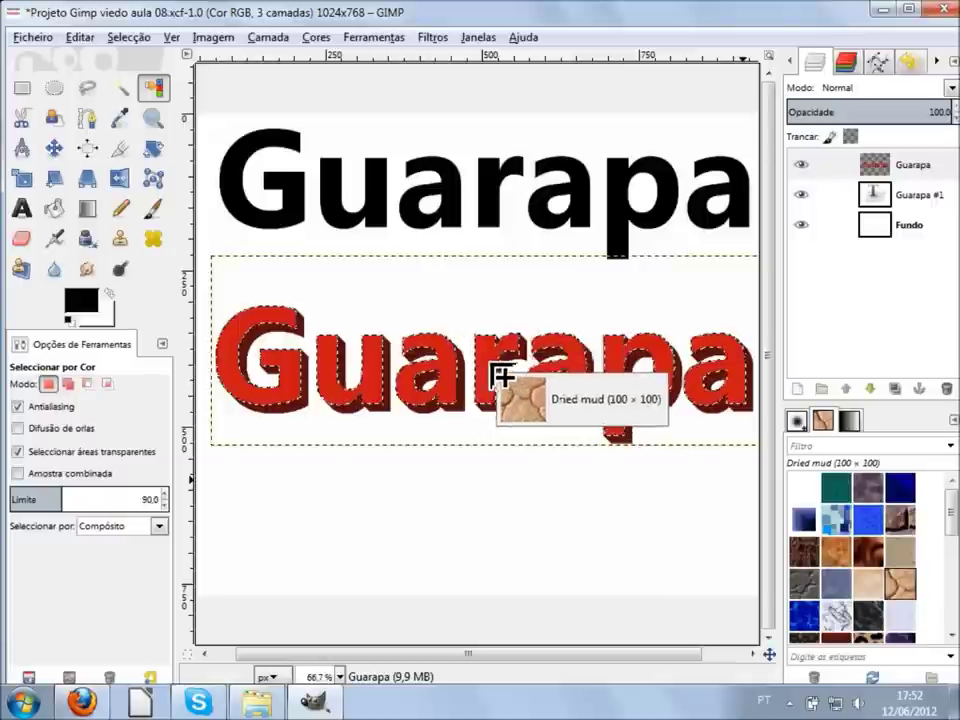
{"action": "left_click_drag", "start_coordinate": [465, 287], "coordinate": [495, 370]}
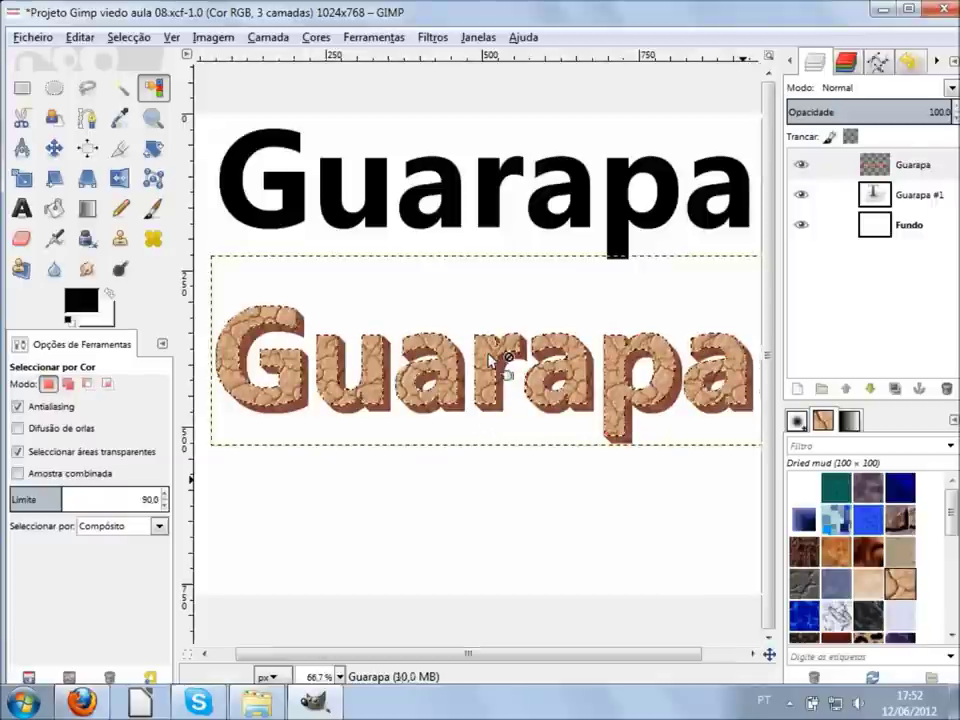
{"action": "left_click", "coordinate": [232, 362]}
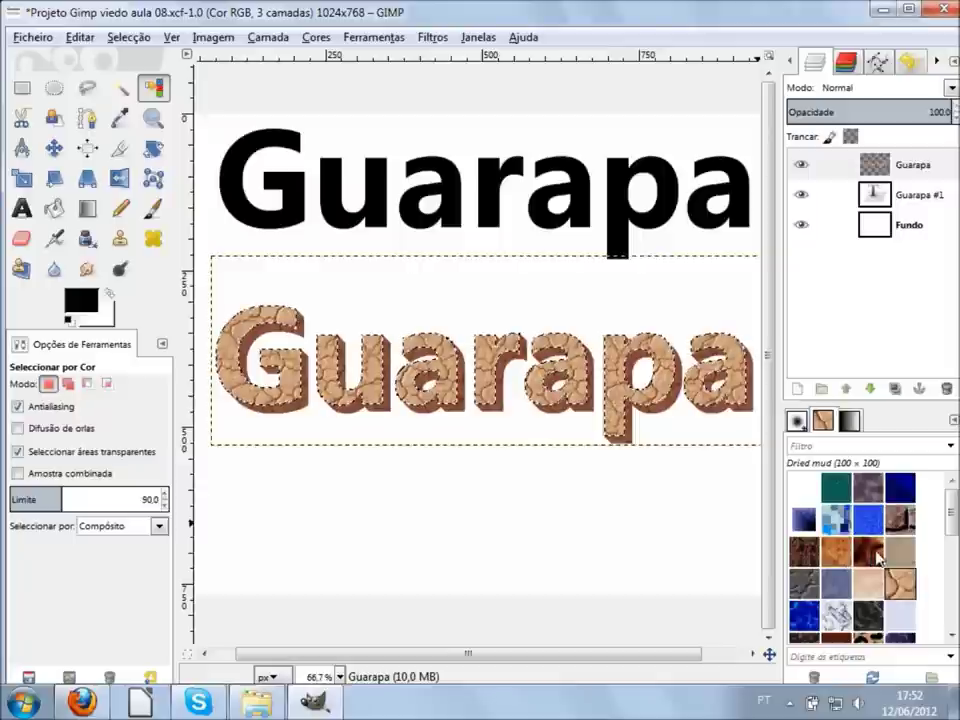
{"action": "left_click_drag", "start_coordinate": [878, 560], "coordinate": [607, 372]}
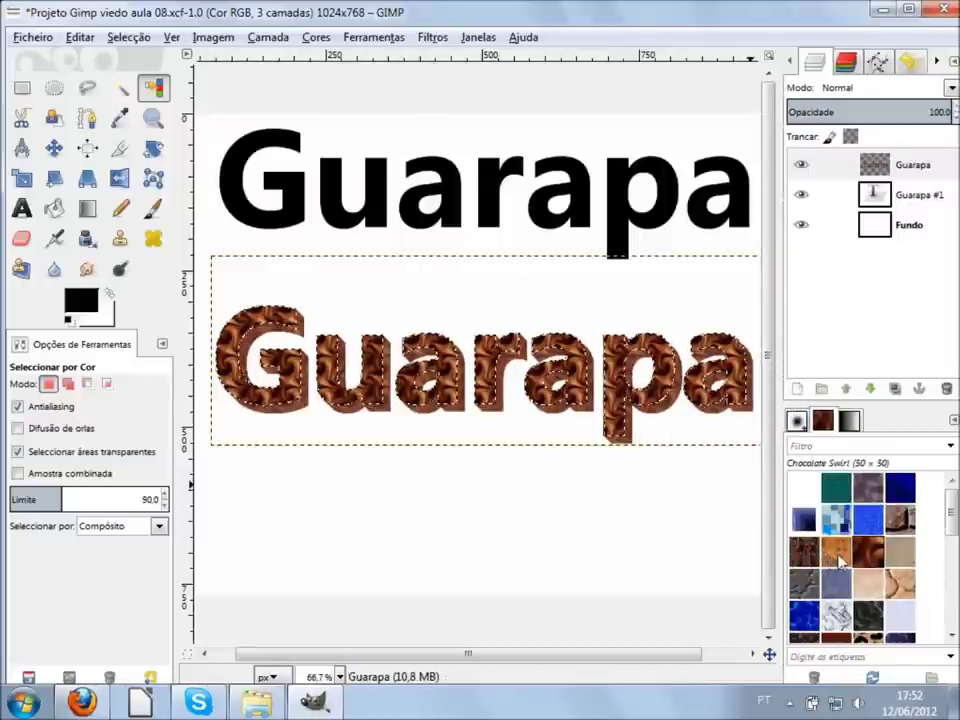
{"action": "left_click_drag", "start_coordinate": [838, 553], "coordinate": [622, 385]}
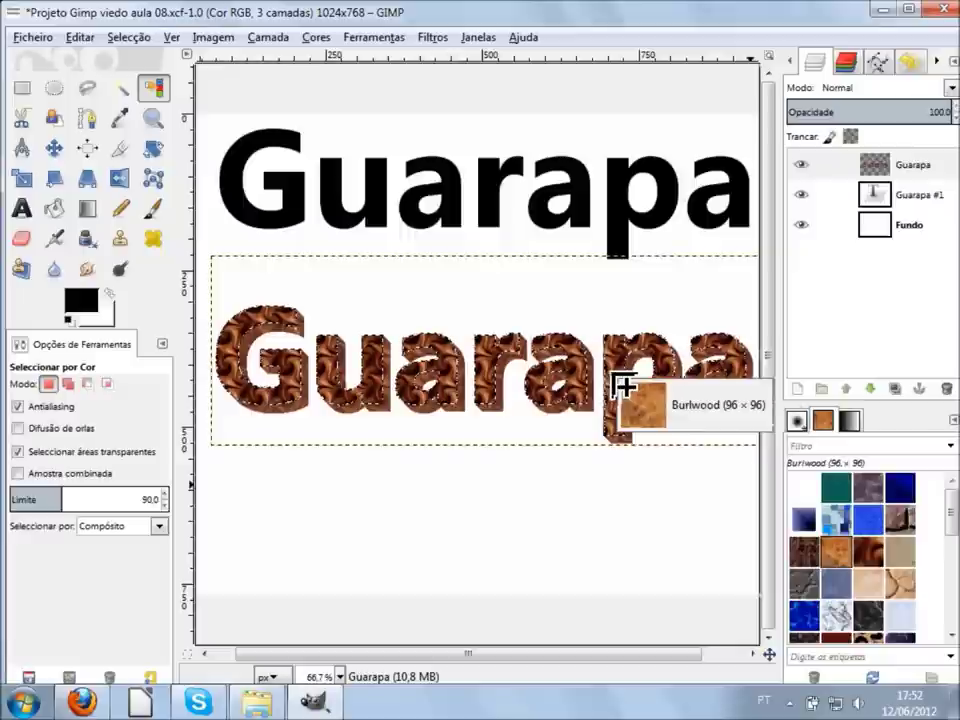
{"action": "left_click_drag", "start_coordinate": [622, 385], "coordinate": [621, 386]}
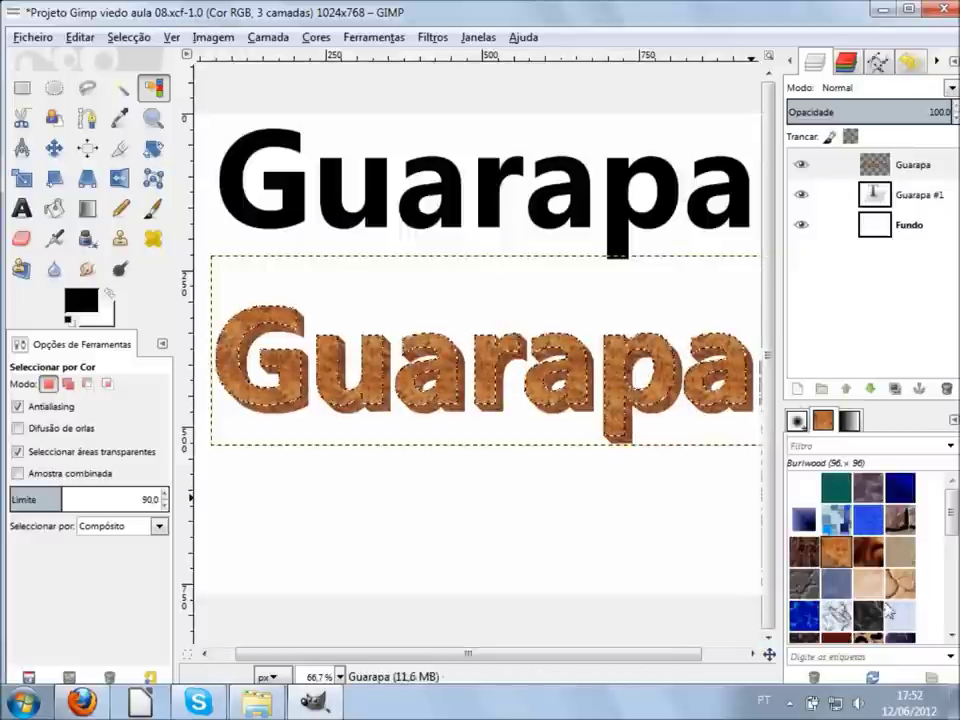
{"action": "scroll", "coordinate": [888, 610], "scroll_direction": "down", "scroll_amount": 3}
{"action": "mouse_move", "coordinate": [809, 508]}
{"action": "left_mouse_down"}
{"action": "mouse_move", "coordinate": [621, 386]}
{"action": "mouse_move", "coordinate": [626, 405]}
{"action": "left_mouse_up"}
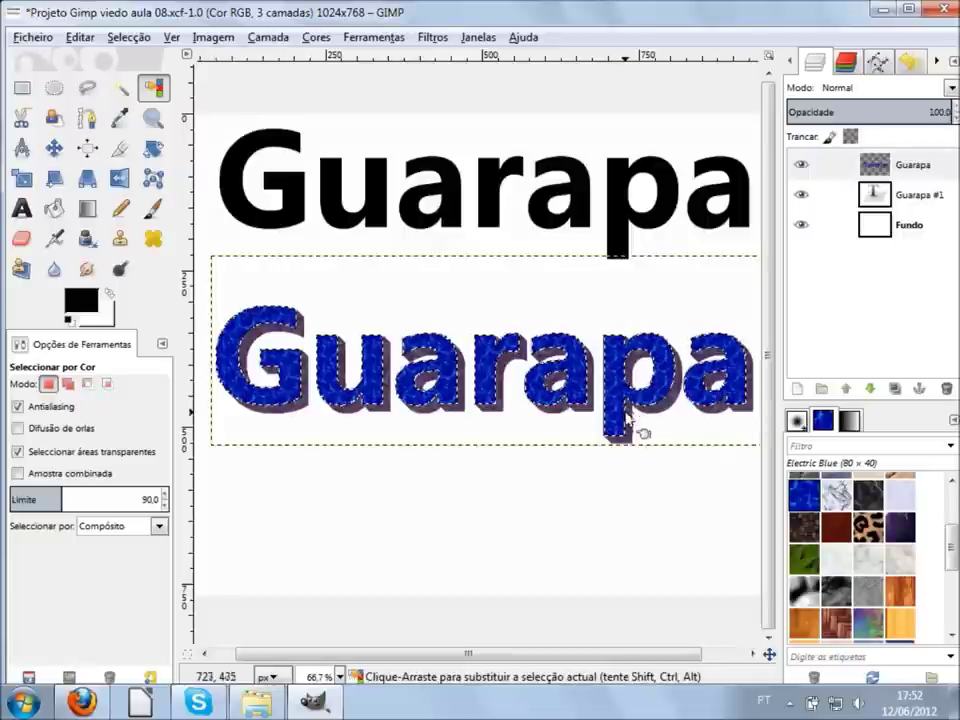
{"action": "scroll", "coordinate": [625, 409], "scroll_direction": "up", "scroll_amount": 1}
{"action": "scroll", "coordinate": [622, 408], "scroll_direction": "up", "scroll_amount": 3}
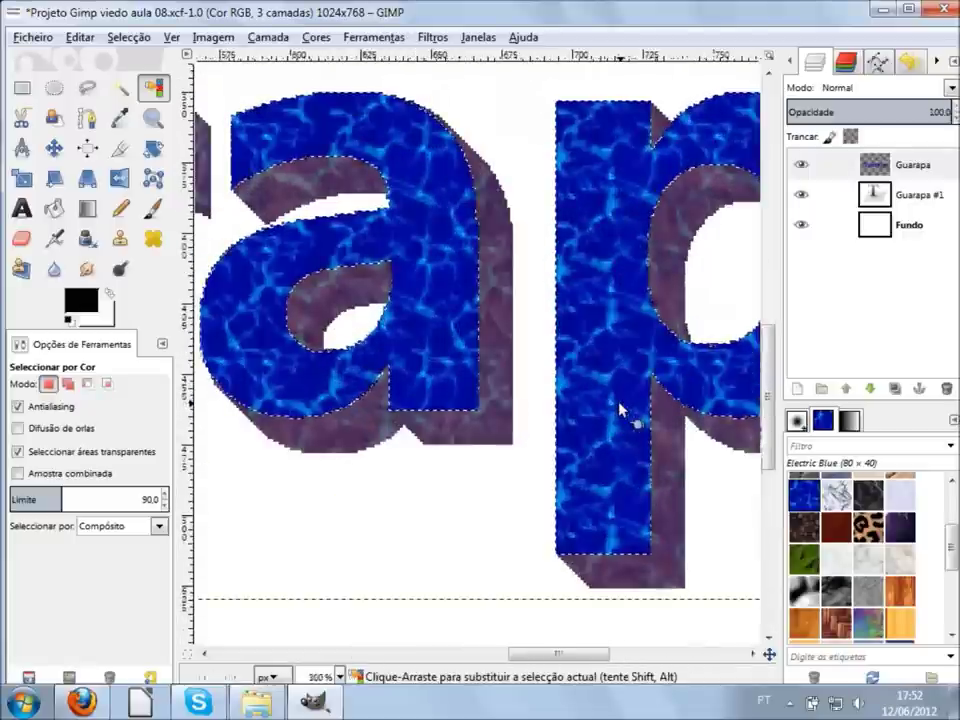
{"action": "scroll", "coordinate": [621, 410], "scroll_direction": "down", "scroll_amount": 3}
{"action": "scroll", "coordinate": [621, 411], "scroll_direction": "down", "scroll_amount": 1}
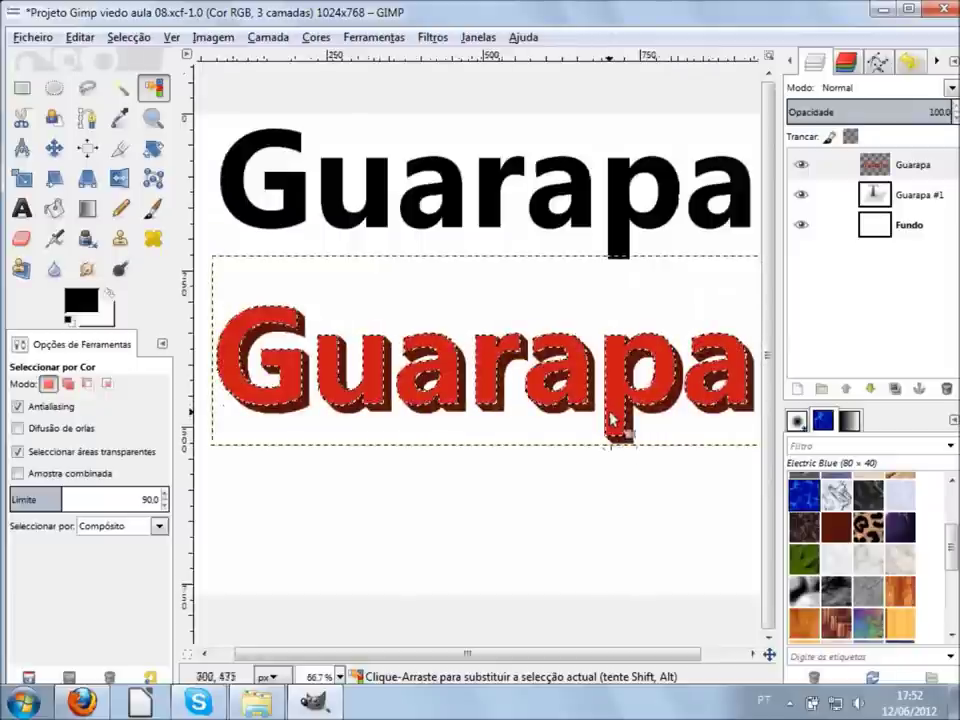
{"action": "scroll", "coordinate": [617, 437], "scroll_direction": "up", "scroll_amount": 2}
{"action": "scroll", "coordinate": [615, 420], "scroll_direction": "up", "scroll_amount": 3}
{"action": "left_click_drag", "start_coordinate": [868, 527], "coordinate": [640, 377]}
{"action": "left_click", "coordinate": [640, 377]}
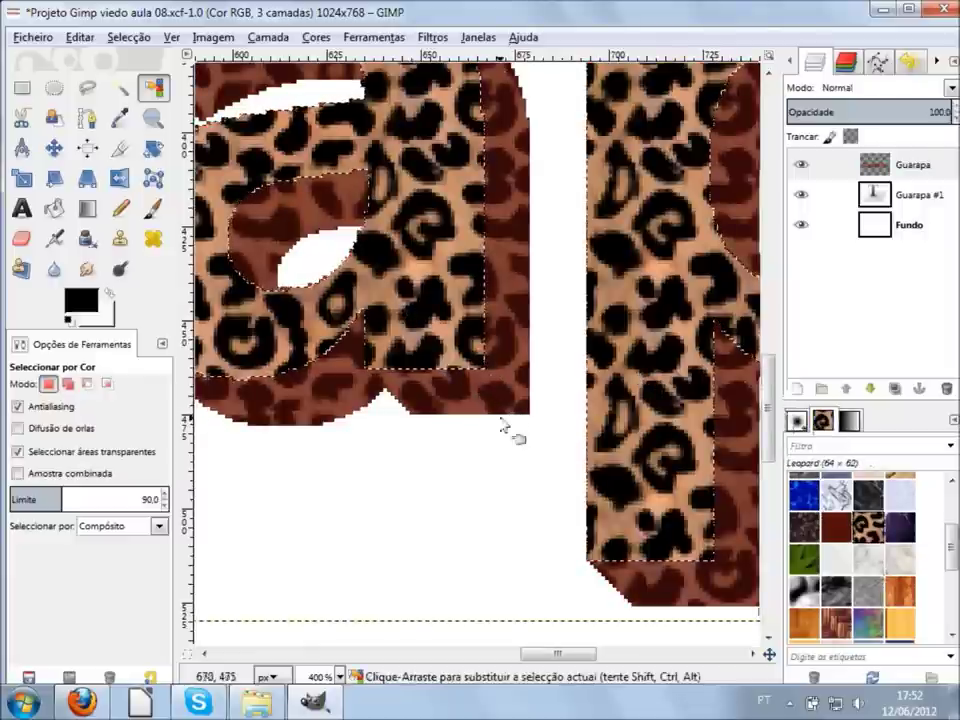
{"action": "scroll", "coordinate": [497, 396], "scroll_direction": "down", "scroll_amount": 2}
{"action": "scroll", "coordinate": [497, 396], "scroll_direction": "down", "scroll_amount": 2}
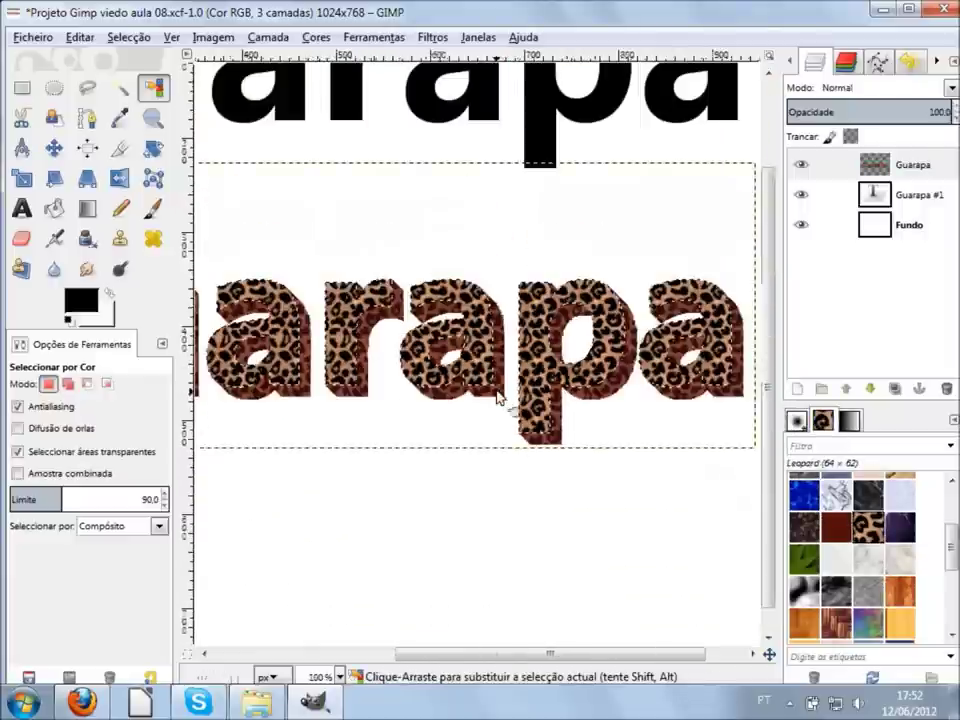
{"action": "scroll", "coordinate": [497, 396], "scroll_direction": "down", "scroll_amount": 2}
{"action": "key", "text": "ctrl+z"}
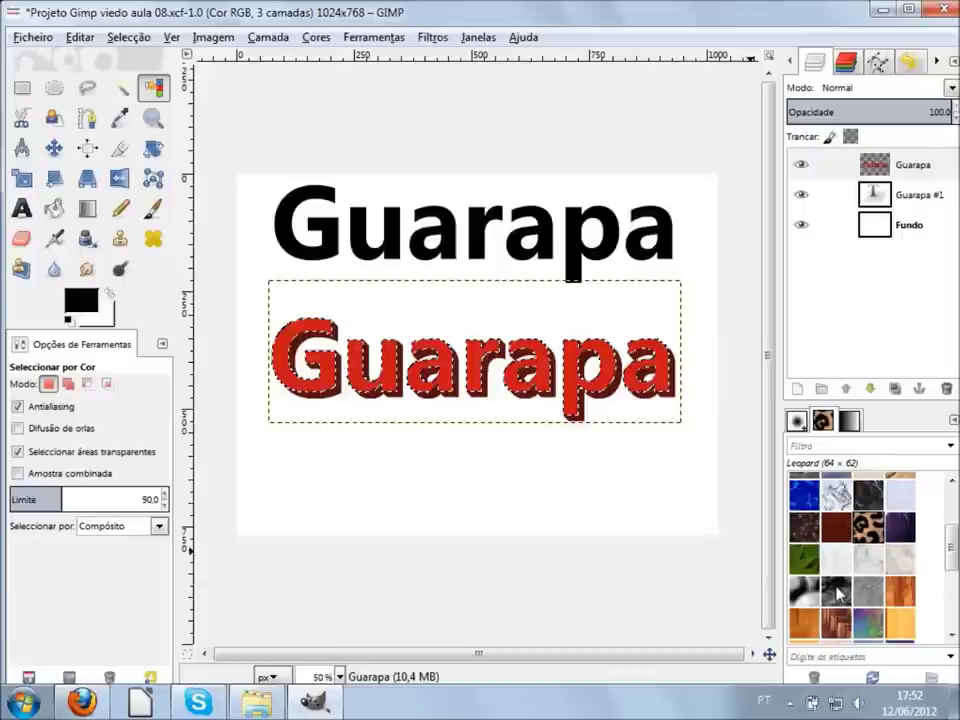
{"action": "left_click_drag", "start_coordinate": [843, 603], "coordinate": [583, 403]}
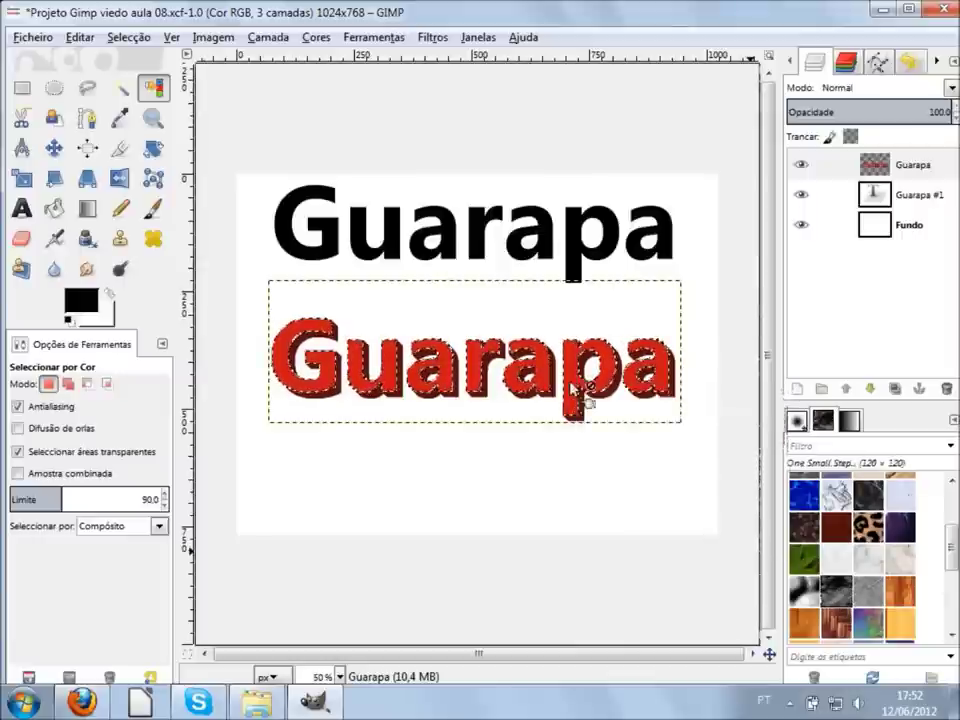
{"action": "scroll", "coordinate": [615, 401], "scroll_direction": "up", "scroll_amount": 1, "text": "ctrl"}
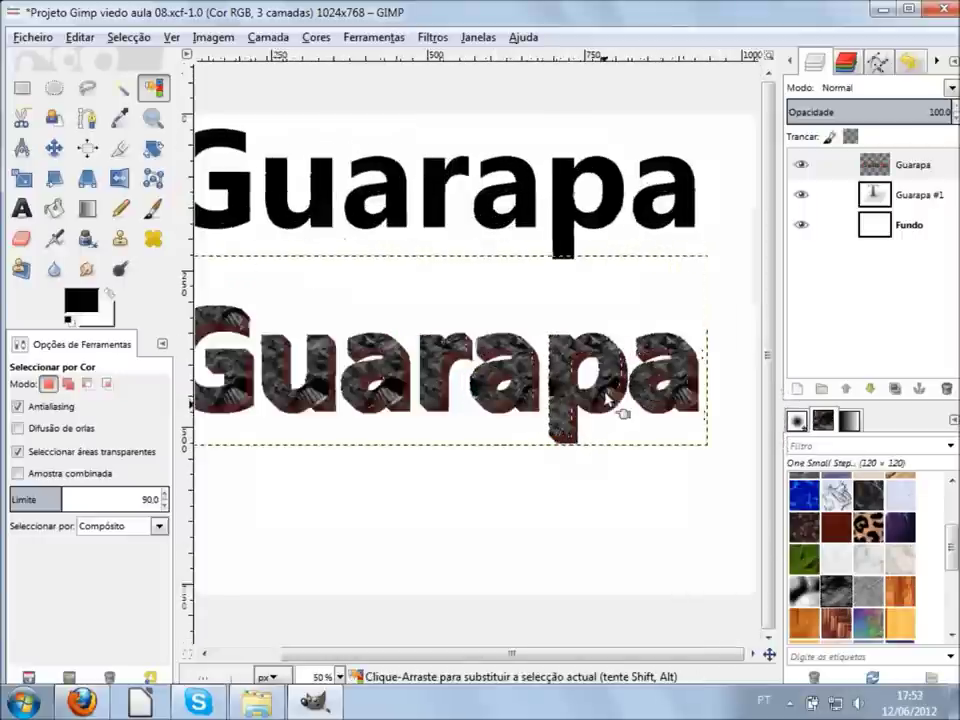
{"action": "scroll", "coordinate": [605, 400], "scroll_direction": "up", "scroll_amount": 2, "text": "ctrl"}
{"action": "scroll", "coordinate": [605, 400], "scroll_direction": "up", "scroll_amount": 2, "text": "ctrl"}
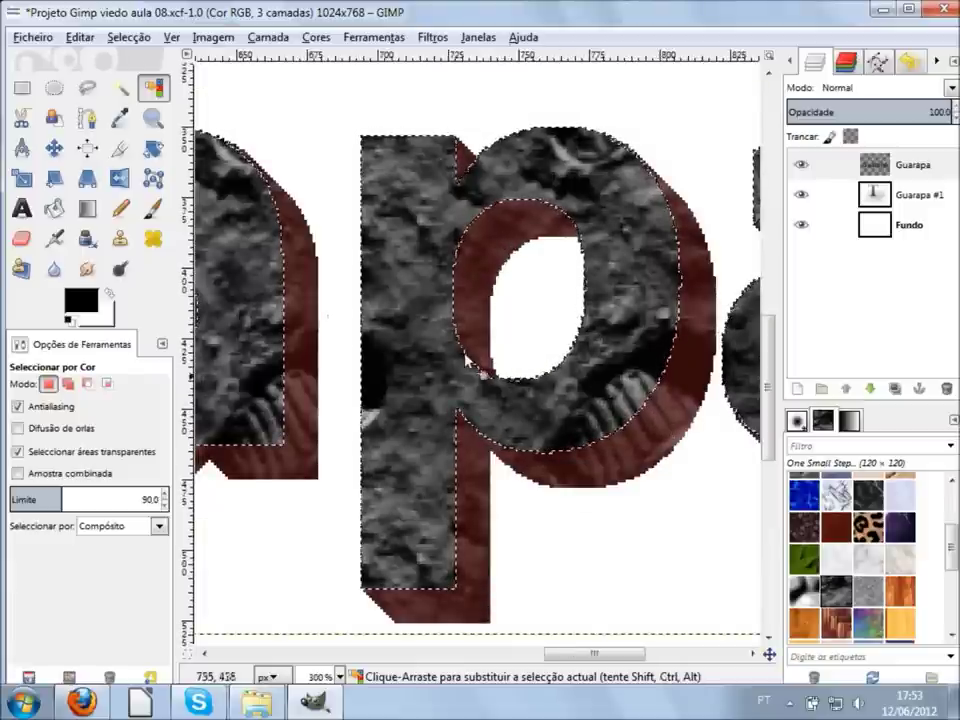
{"action": "scroll", "coordinate": [564, 379], "scroll_direction": "down", "scroll_amount": 1, "text": "ctrl"}
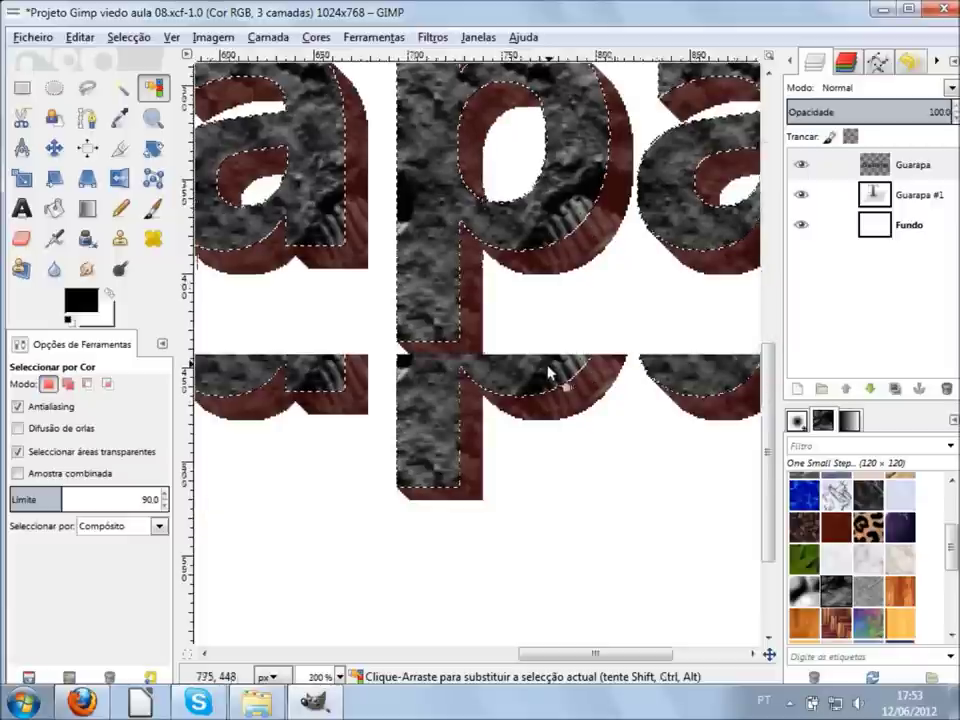
{"action": "scroll", "coordinate": [520, 205], "scroll_direction": "down", "scroll_amount": 1, "text": "ctrl"}
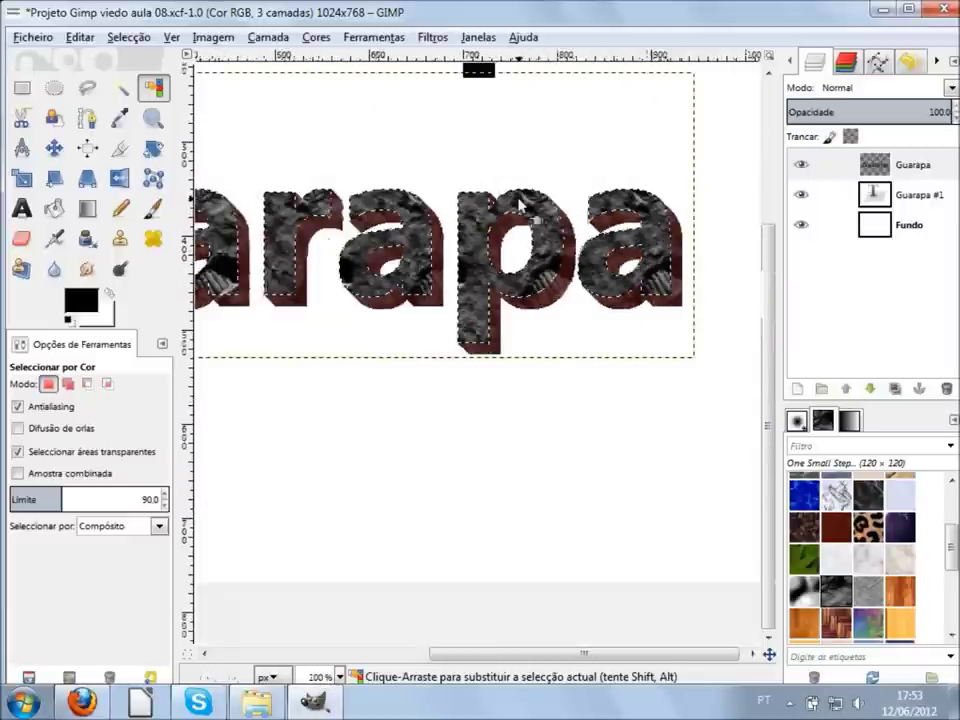
{"action": "scroll", "coordinate": [520, 198], "scroll_direction": "down", "scroll_amount": 1, "text": "ctrl"}
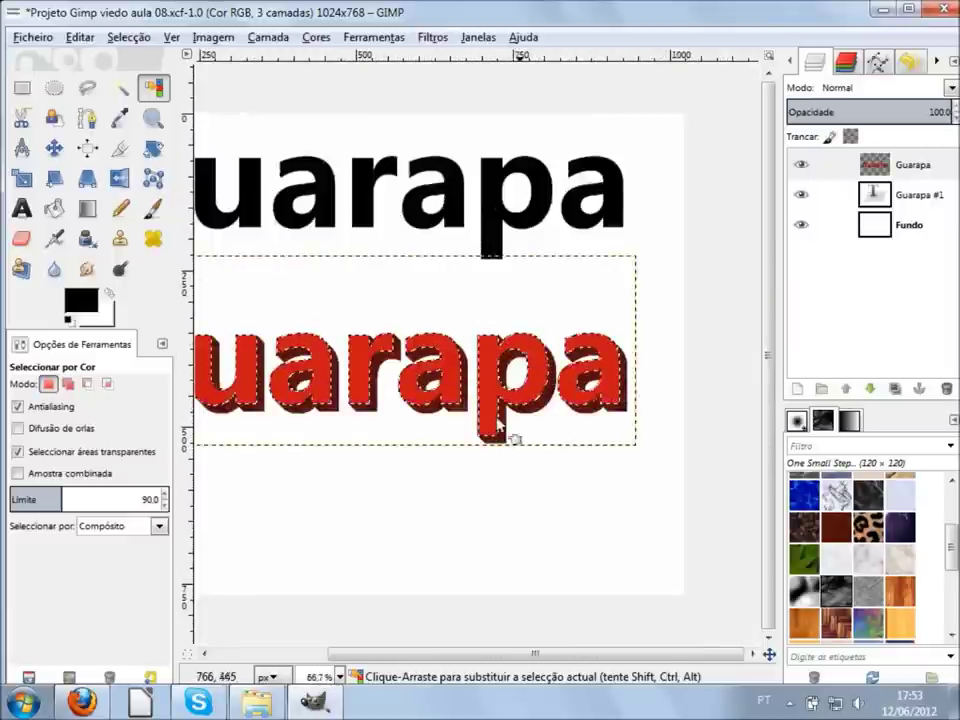
{"action": "scroll", "coordinate": [487, 475], "scroll_direction": "left", "scroll_amount": 3}
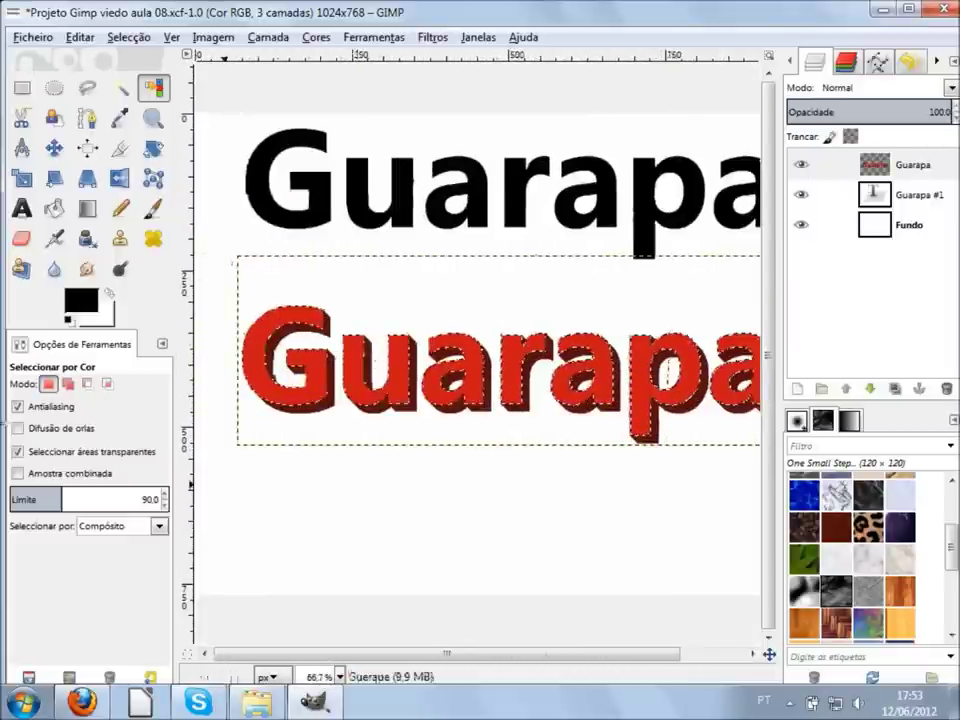
{"action": "double_click", "coordinate": [153, 499]}
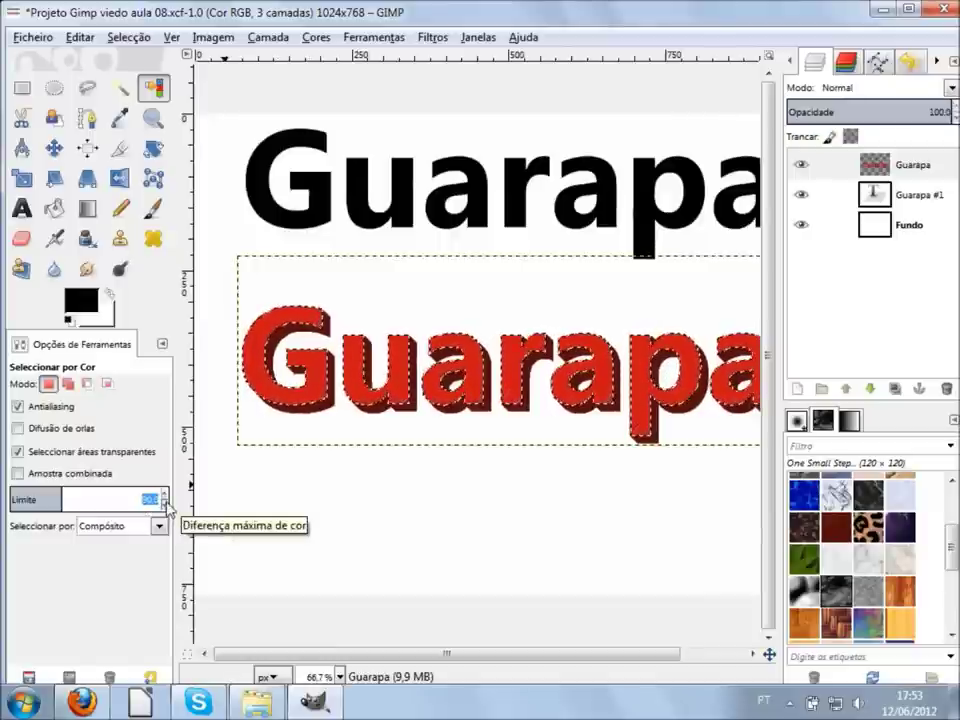
Step: Set the colour threshold to 60, reselect the red faces and fill them with Electric Blue
{"action": "type", "text": "60"}
{"action": "key", "text": "Return"}
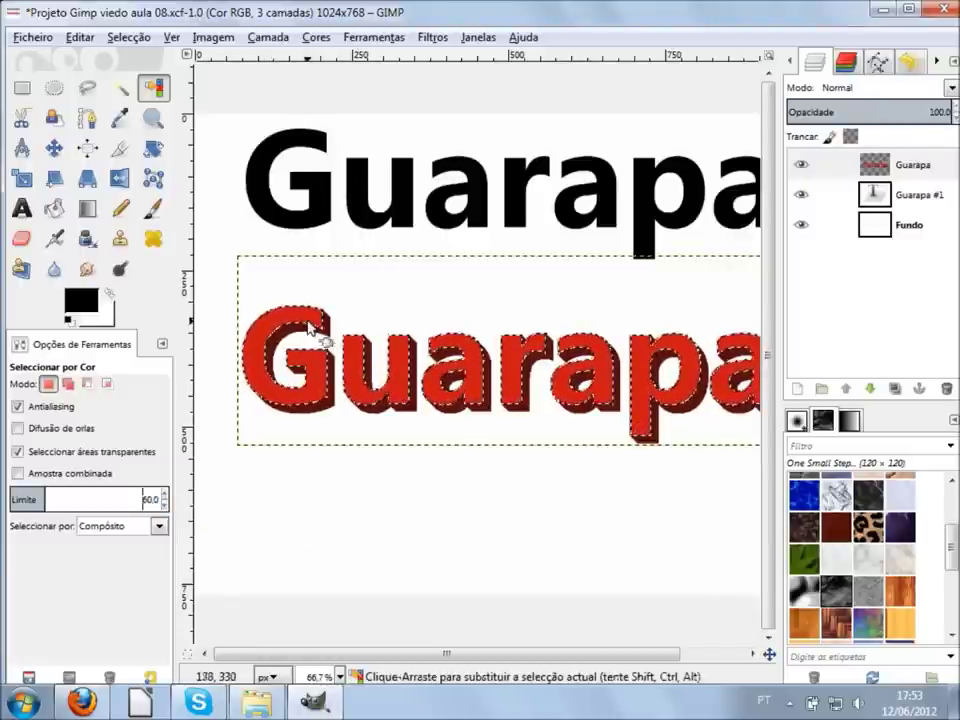
{"action": "left_click", "coordinate": [535, 369]}
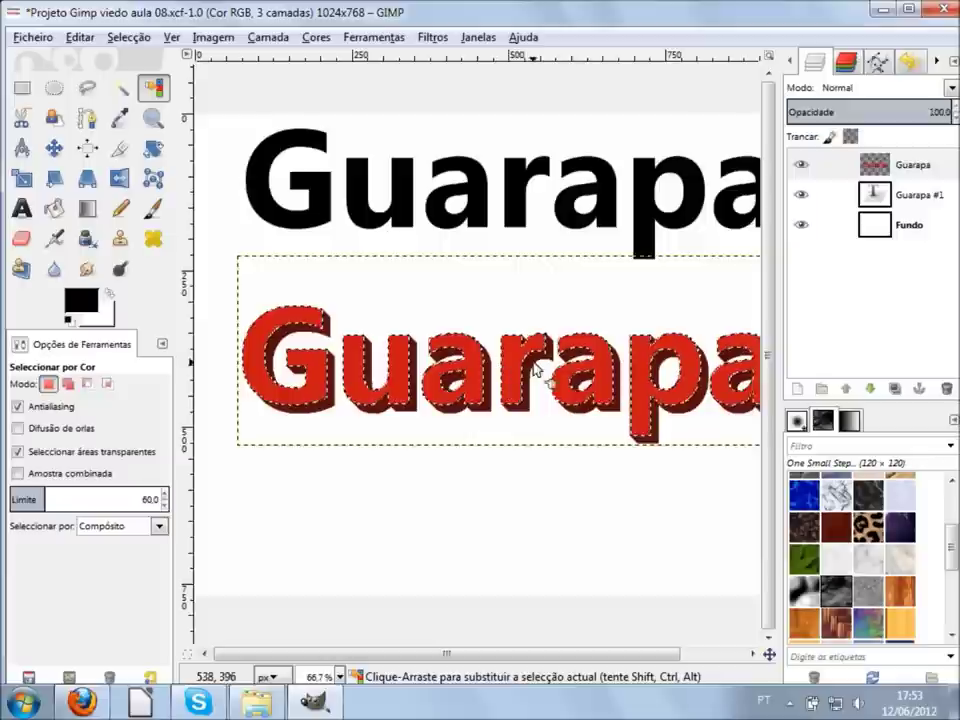
{"action": "mouse_move", "coordinate": [803, 493]}
{"action": "left_mouse_down"}
{"action": "mouse_move", "coordinate": [650, 462]}
{"action": "mouse_move", "coordinate": [535, 383]}
{"action": "left_mouse_up"}
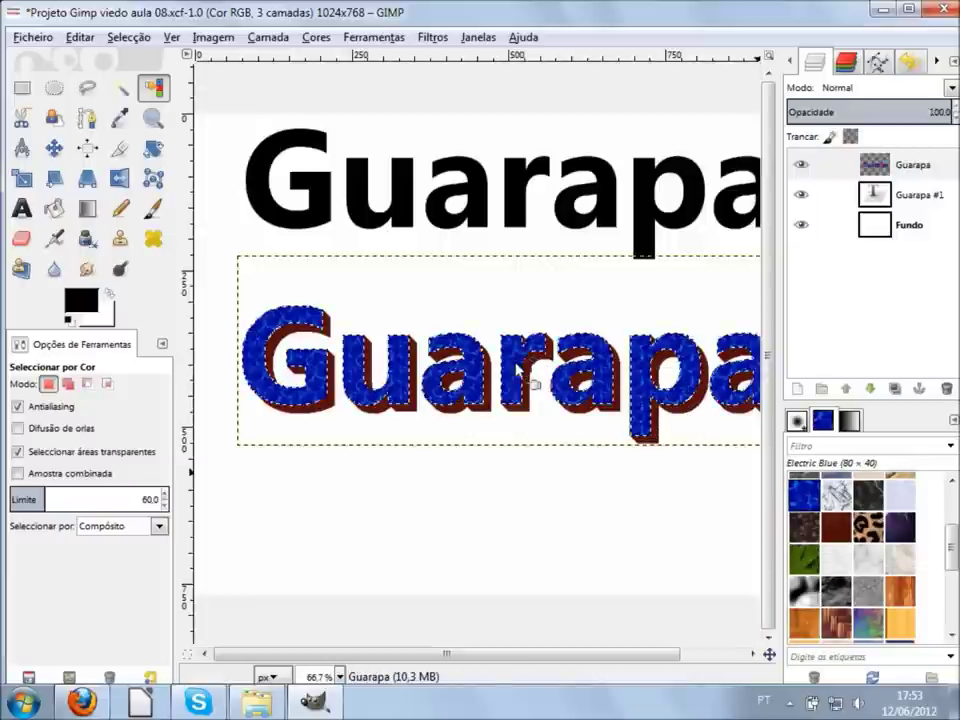
Step: Fill the letters' shadow area with the Electric Blue pattern as well
{"action": "scroll", "coordinate": [535, 385], "scroll_direction": "up", "scroll_amount": 1, "text": "ctrl"}
{"action": "scroll", "coordinate": [545, 394], "scroll_direction": "up", "scroll_amount": 3, "text": "ctrl"}
{"action": "scroll", "coordinate": [538, 400], "scroll_direction": "up", "scroll_amount": 1, "text": "ctrl"}
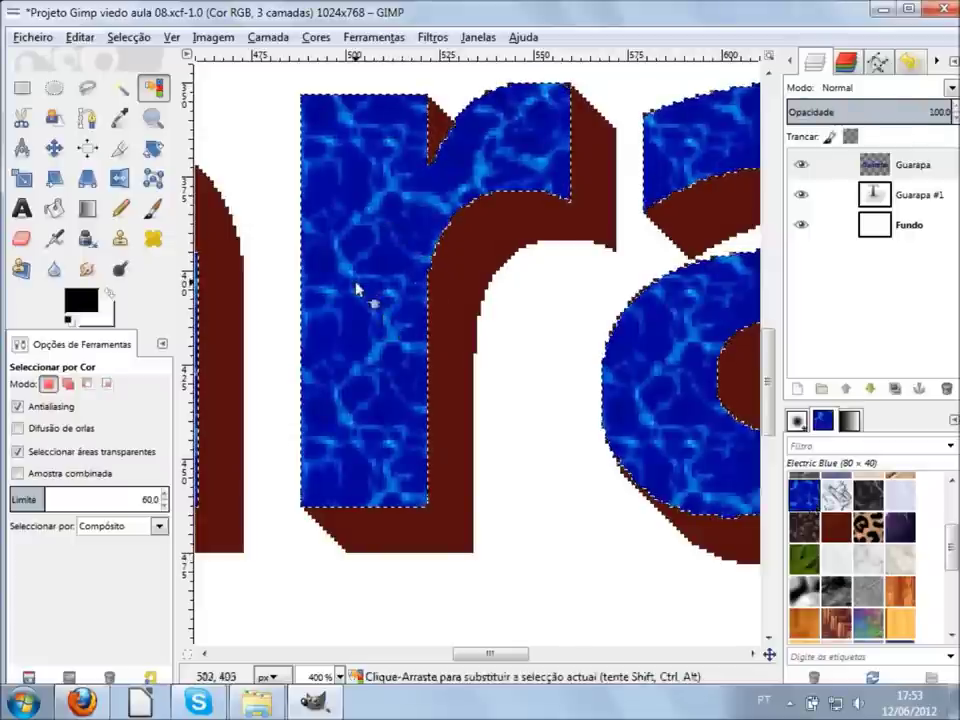
{"action": "scroll", "coordinate": [553, 366], "scroll_direction": "down", "scroll_amount": 2}
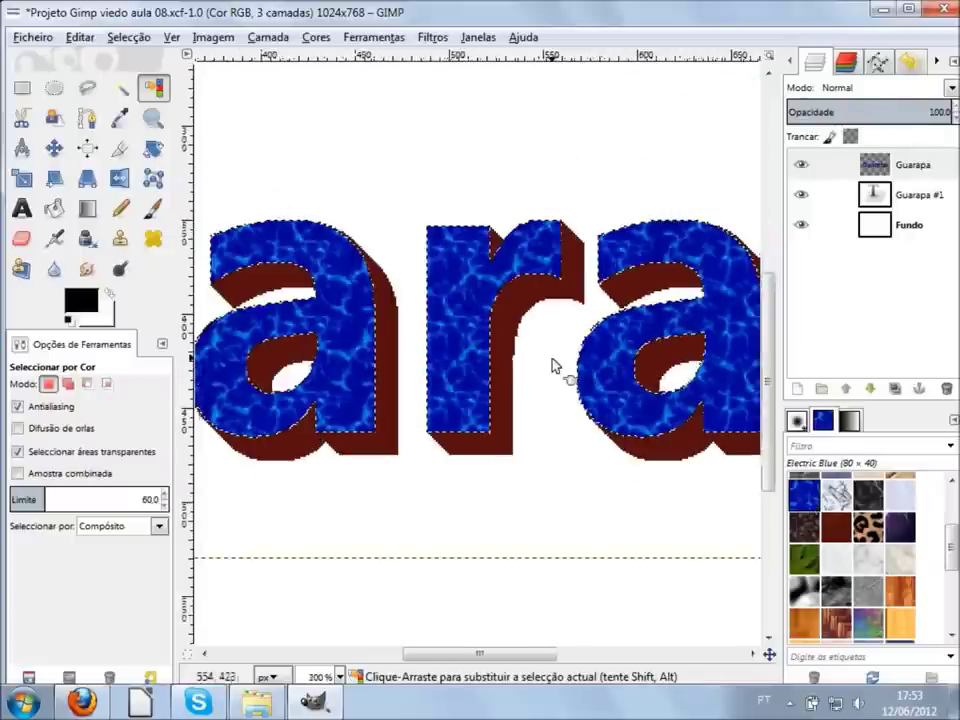
{"action": "scroll", "coordinate": [553, 366], "scroll_direction": "down", "scroll_amount": 2}
{"action": "scroll", "coordinate": [553, 366], "scroll_direction": "down", "scroll_amount": 1}
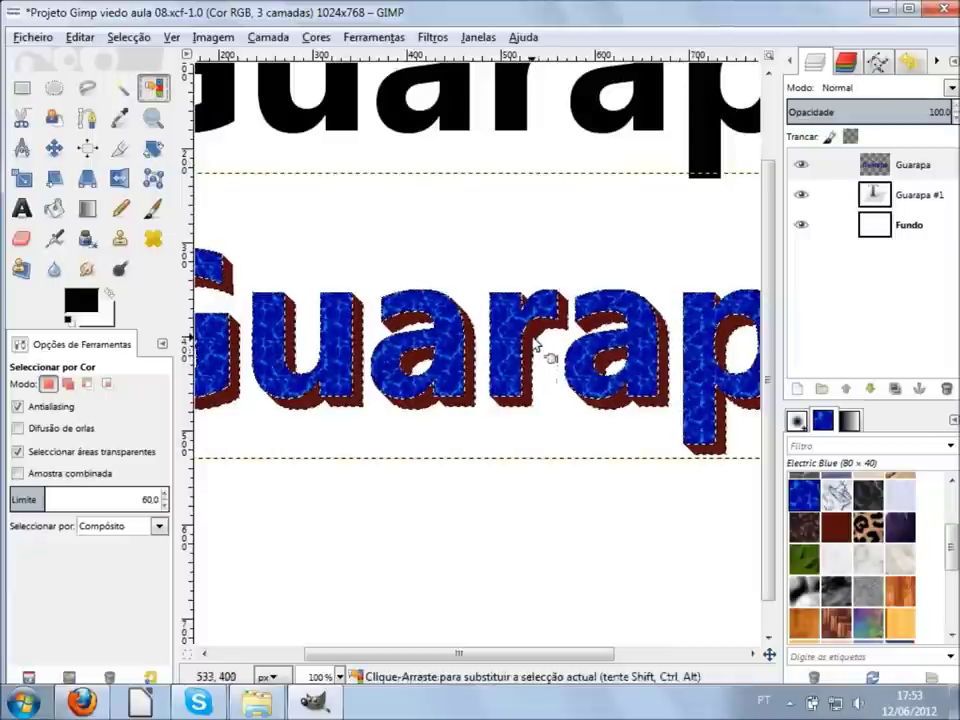
{"action": "scroll", "coordinate": [536, 345], "scroll_direction": "up", "scroll_amount": 1}
{"action": "scroll", "coordinate": [536, 350], "scroll_direction": "up", "scroll_amount": 1}
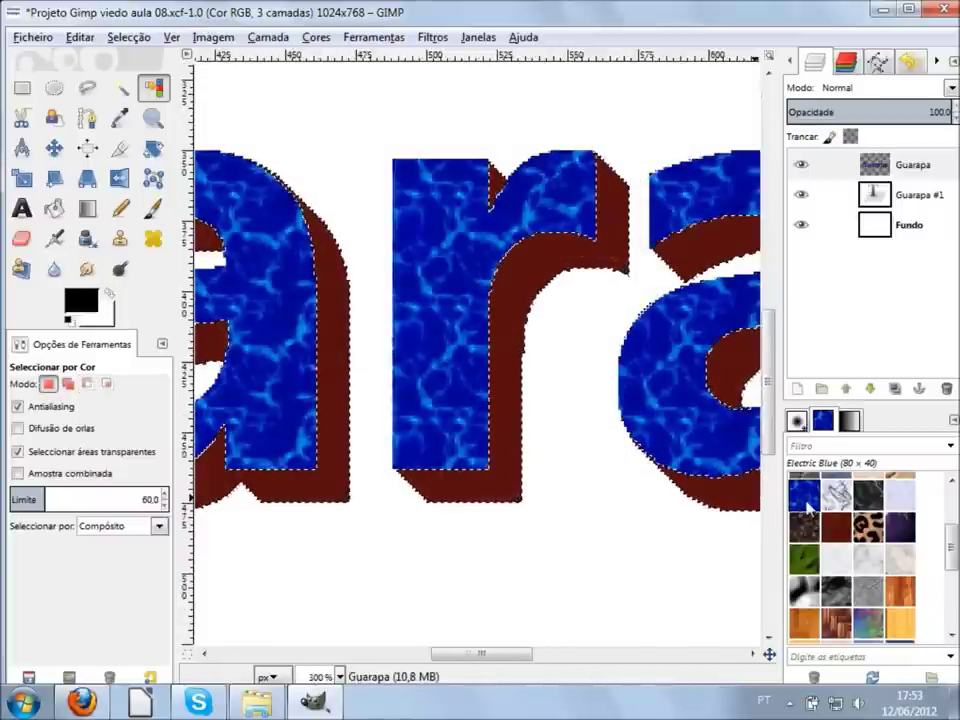
{"action": "left_click_drag", "start_coordinate": [808, 494], "coordinate": [512, 373]}
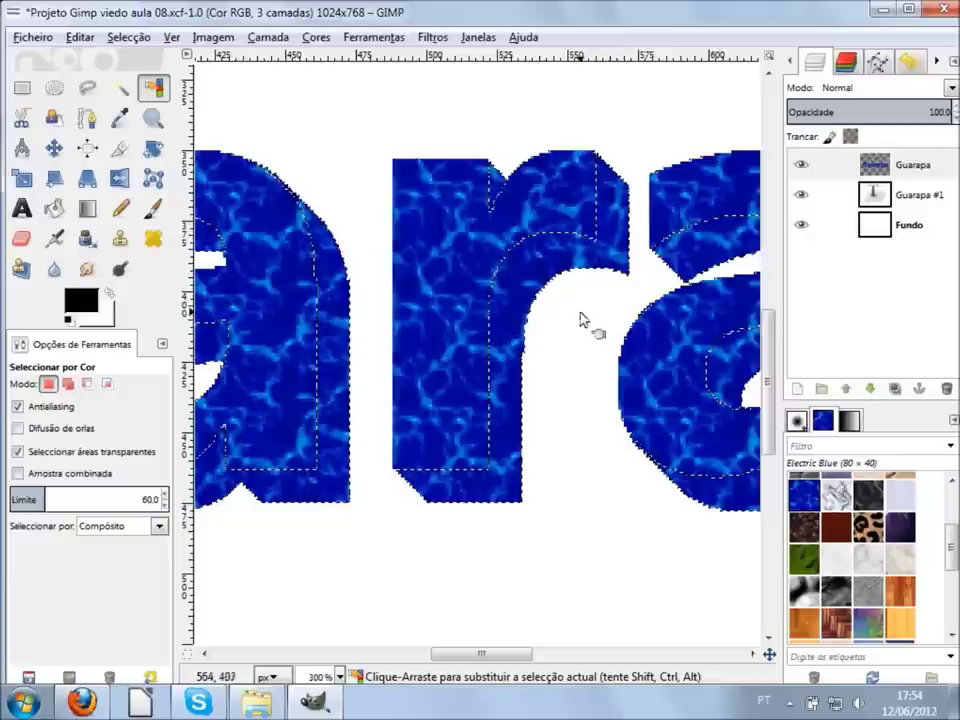
Step: Open the Hue-Saturation adjustment (Cores > Saturação de Matiz)
{"action": "left_click", "coordinate": [309, 42]}
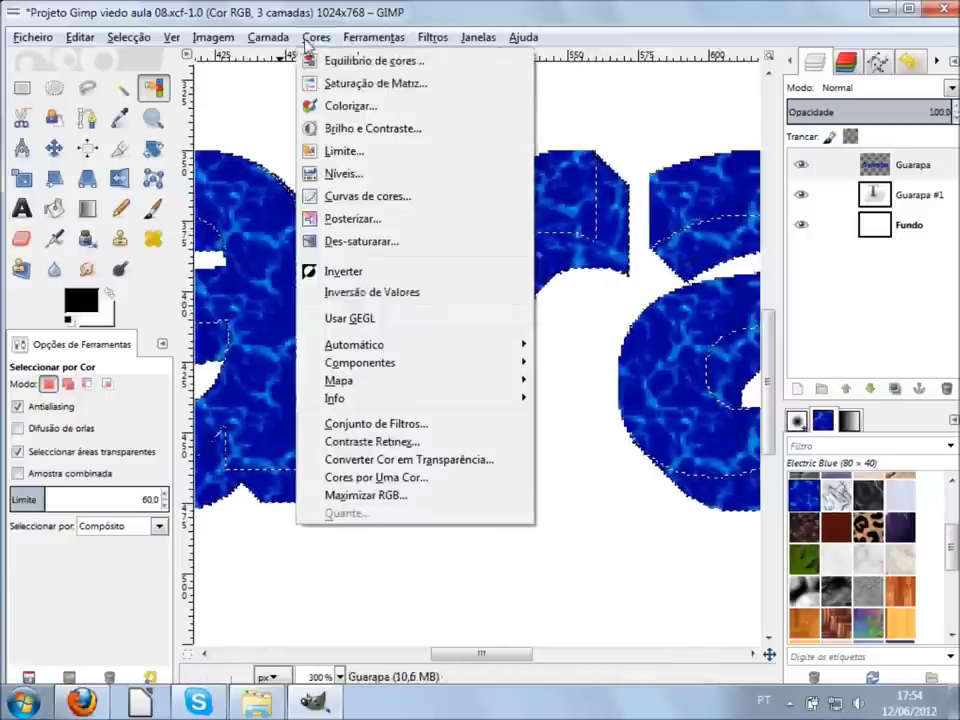
{"action": "left_click", "coordinate": [380, 84]}
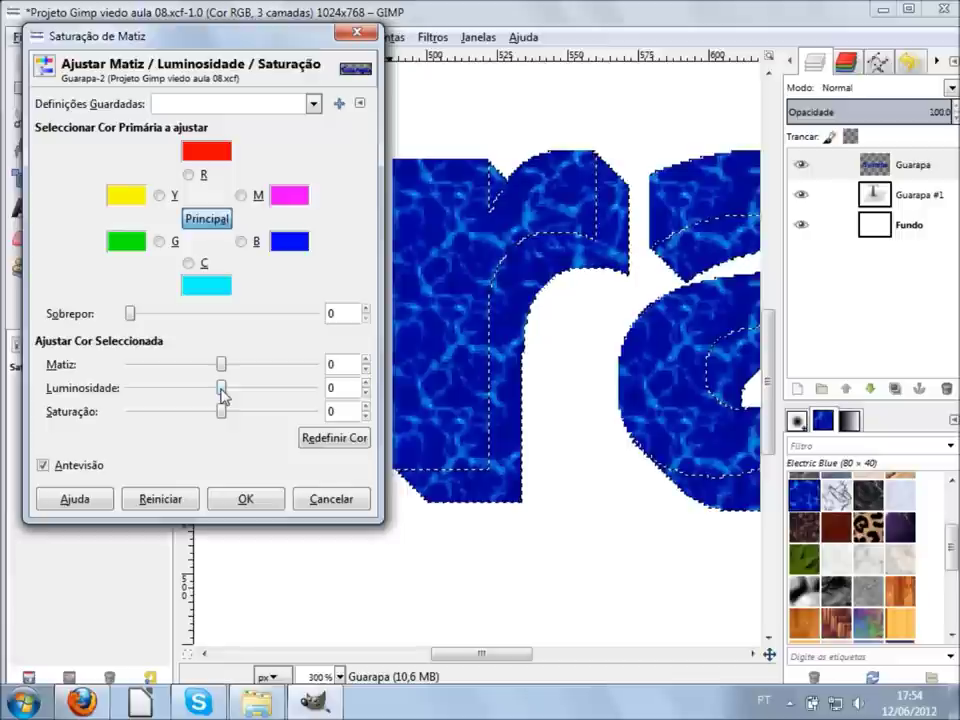
Step: Drop Hue-Saturation lightness to -100 on the selected blue shadow and apply it
{"action": "left_click_drag", "start_coordinate": [222, 393], "coordinate": [116, 396]}
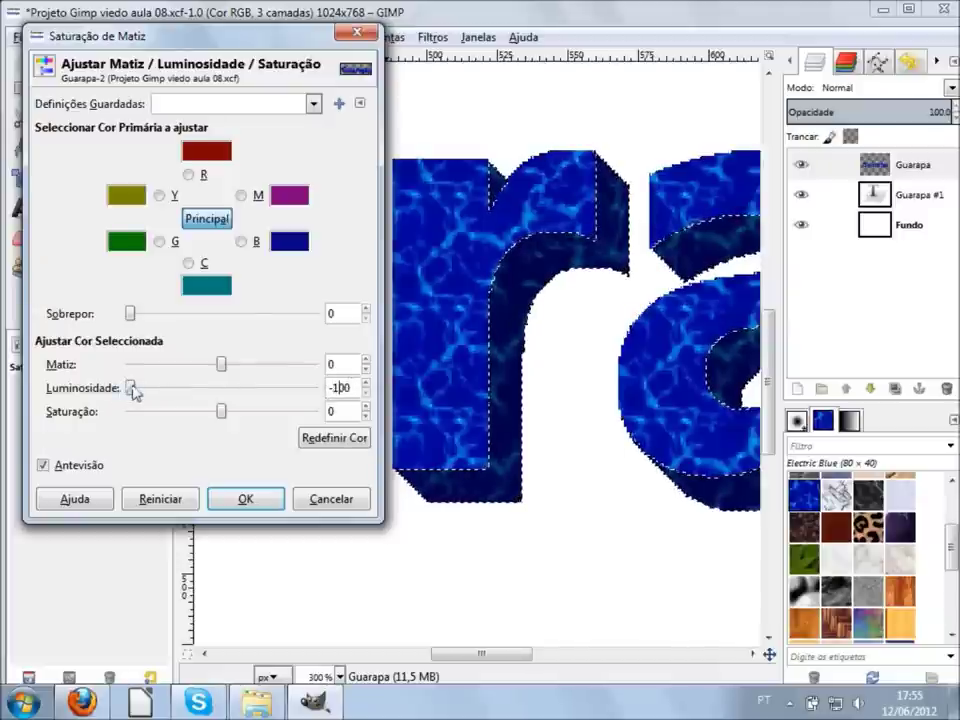
{"action": "left_click_drag", "start_coordinate": [147, 392], "coordinate": [92, 395]}
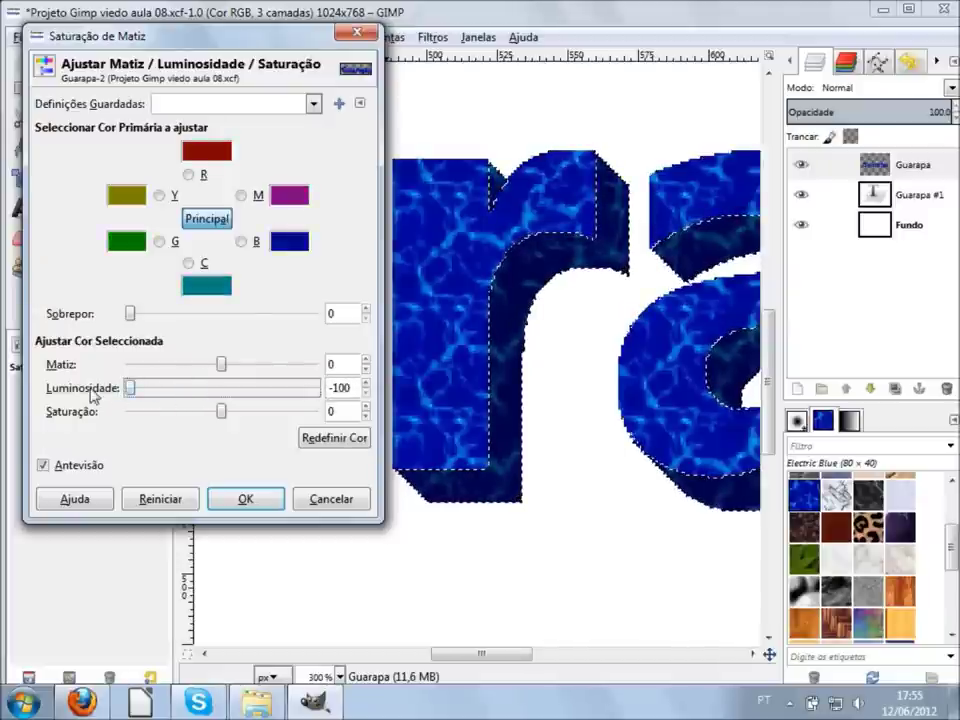
{"action": "left_click", "coordinate": [247, 501]}
{"action": "key", "text": "minus"}
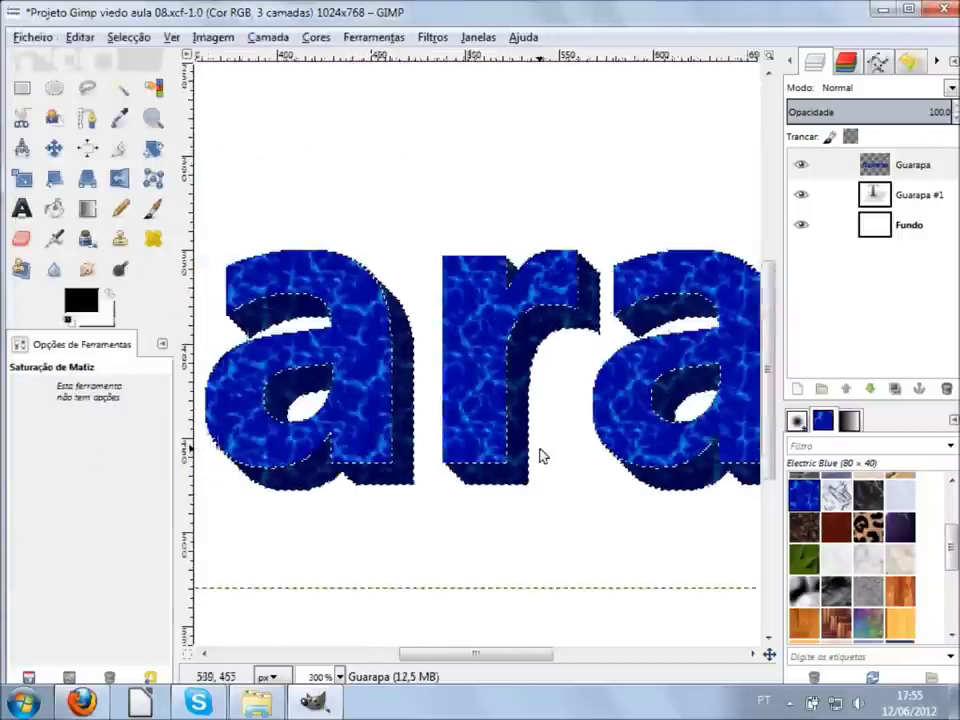
Step: Clear the selection around the blue text and make the Guarapa #1 layer active
{"action": "key", "text": "minus"}
{"action": "key", "text": "minus"}
{"action": "key", "text": "minus"}
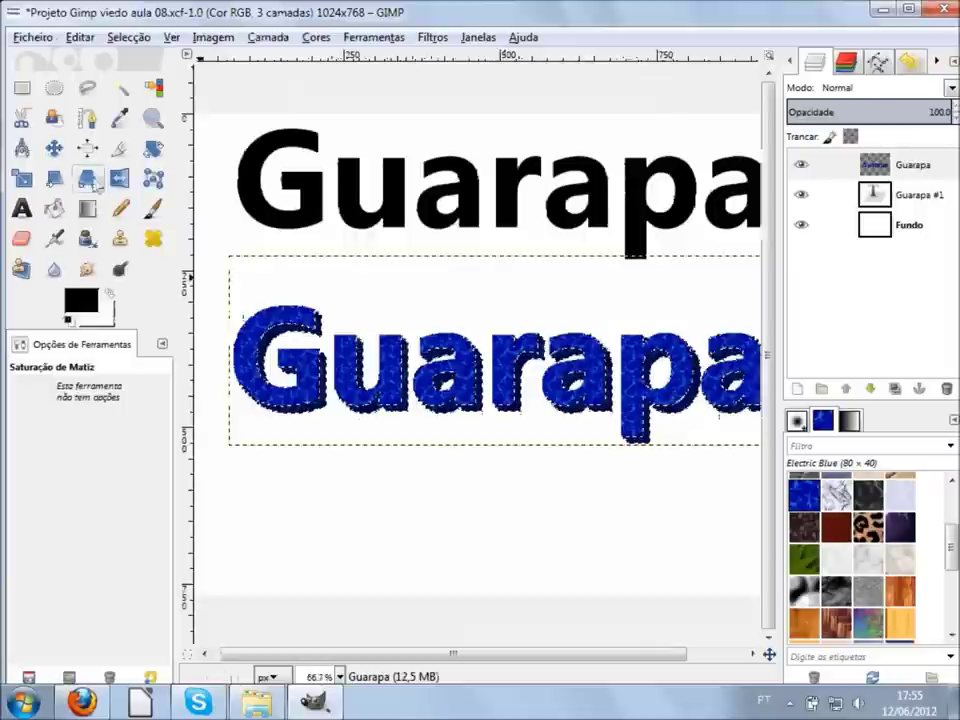
{"action": "left_click", "coordinate": [23, 93]}
{"action": "left_click", "coordinate": [513, 502]}
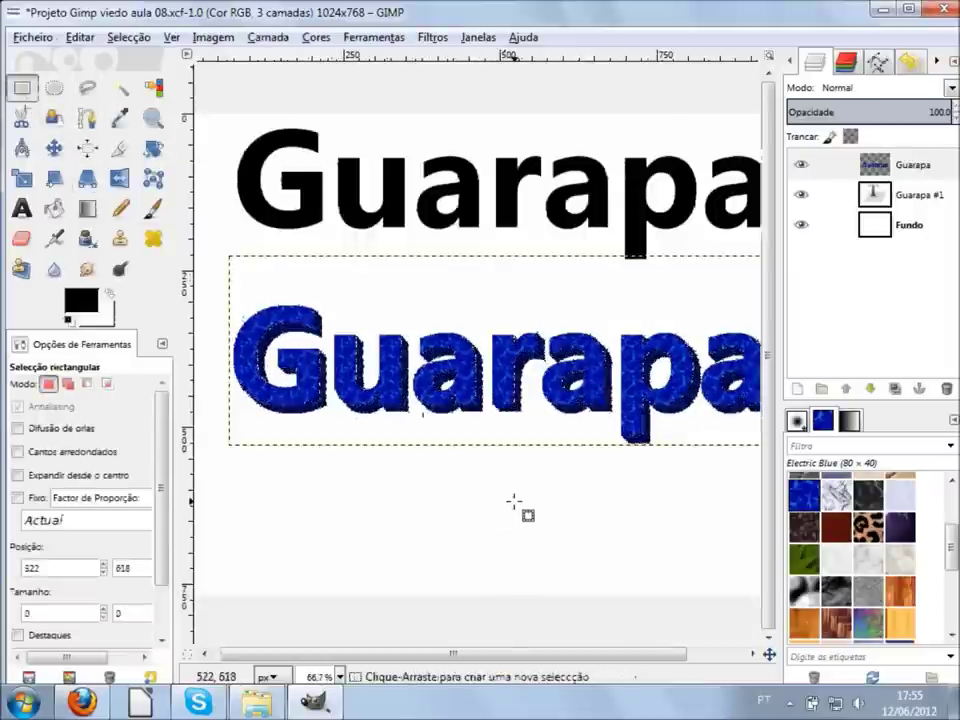
{"action": "scroll", "coordinate": [540, 488], "scroll_direction": "right", "scroll_amount": 2}
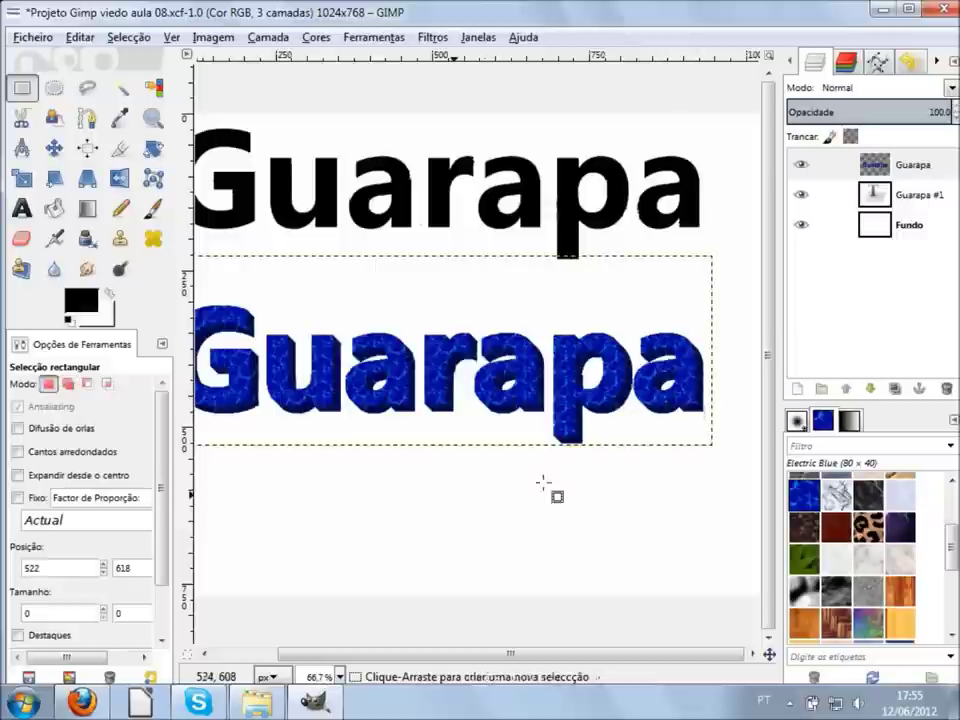
{"action": "scroll", "coordinate": [635, 463], "scroll_direction": "left", "scroll_amount": 2}
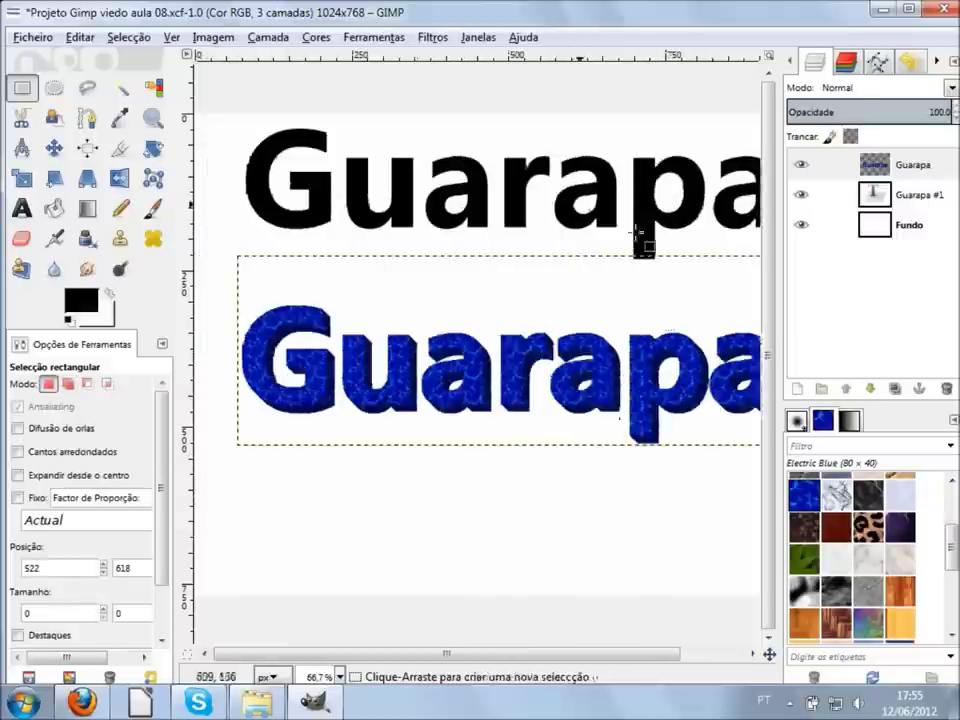
{"action": "left_click", "coordinate": [913, 197]}
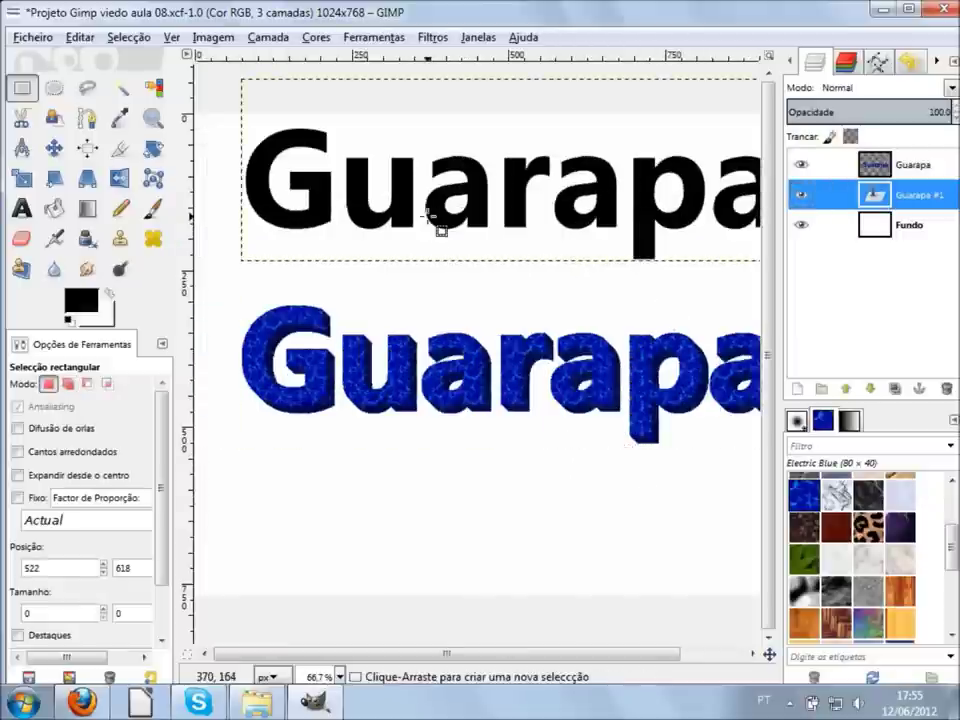
Step: Select the black Guarapa lettering by colour and fill it with the Wood #1 pattern
{"action": "left_click", "coordinate": [155, 92]}
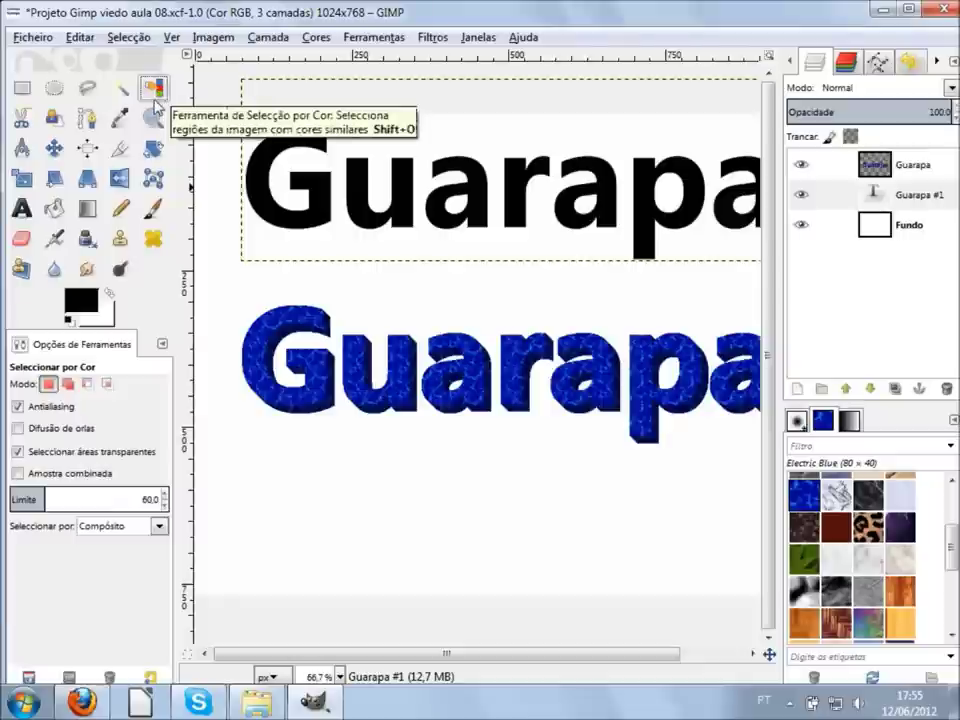
{"action": "left_click", "coordinate": [323, 195]}
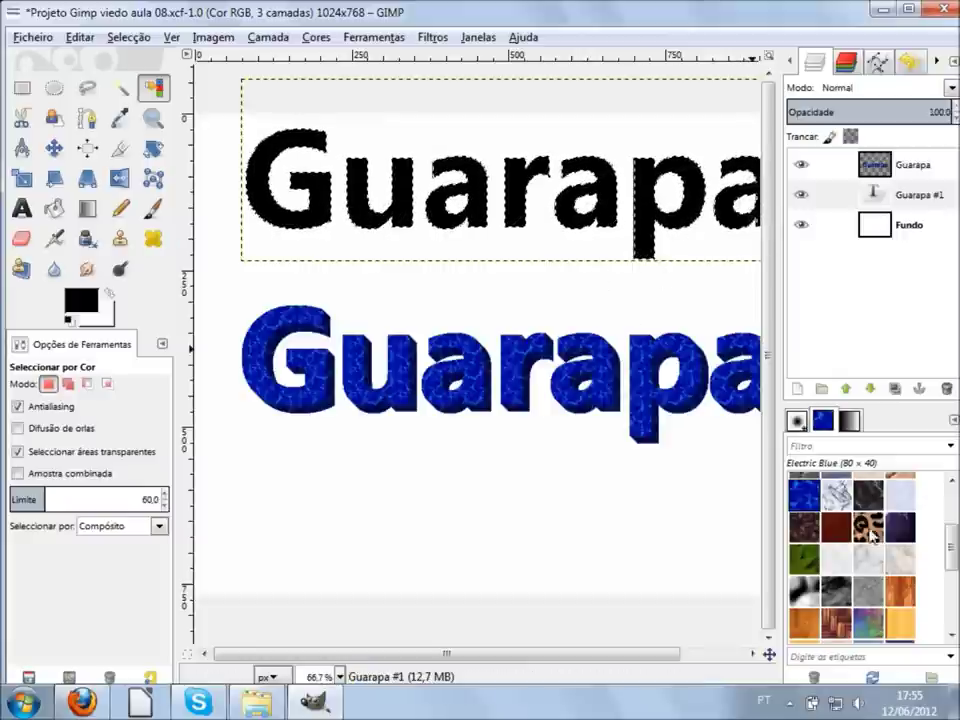
{"action": "scroll", "coordinate": [897, 597], "scroll_direction": "down", "scroll_amount": 5}
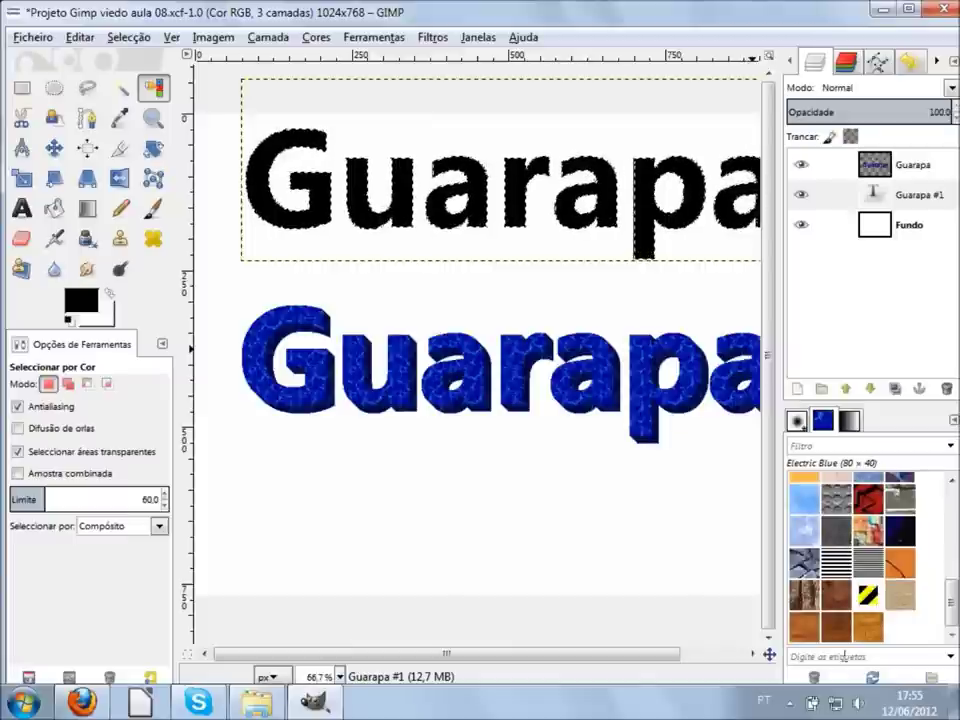
{"action": "left_click_drag", "start_coordinate": [822, 636], "coordinate": [621, 199]}
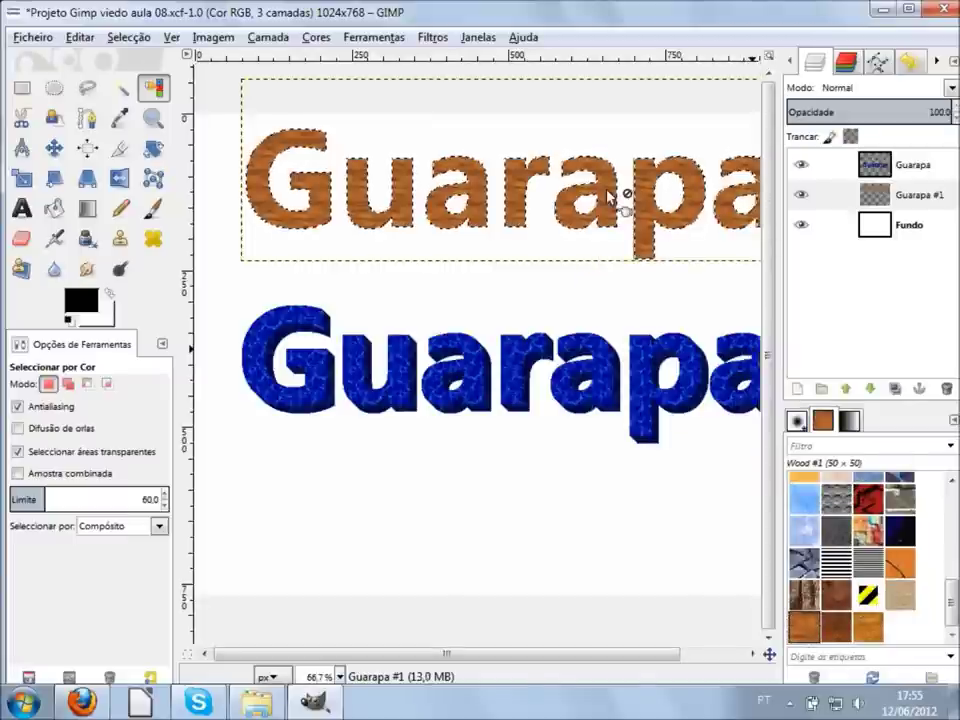
{"action": "key", "text": "1"}
{"action": "key", "text": "2"}
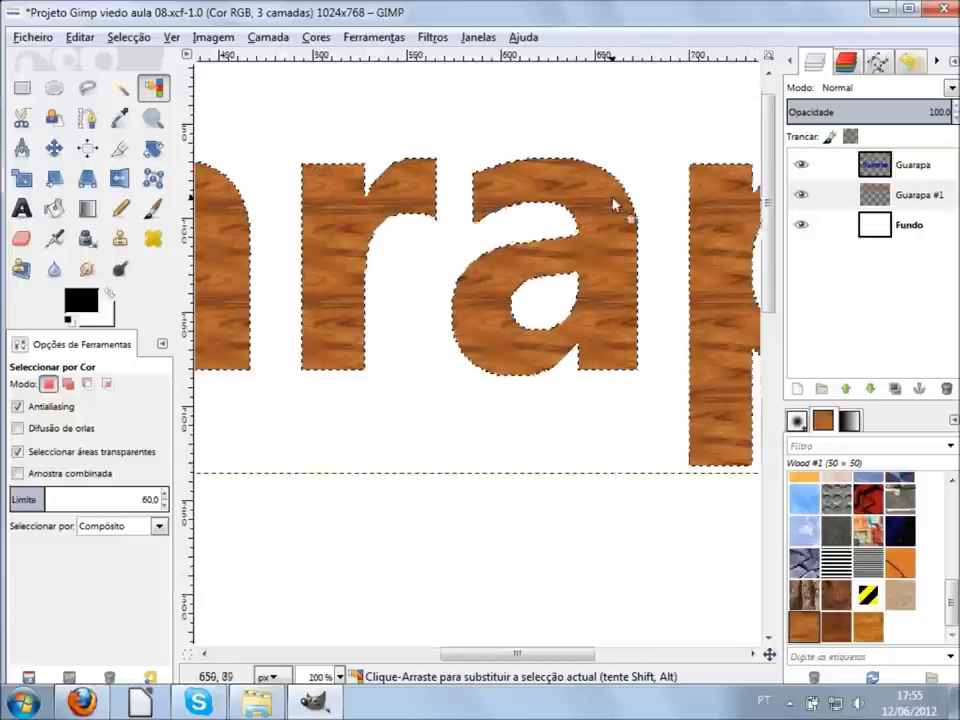
{"action": "key", "text": "1"}
{"action": "key", "text": "minus"}
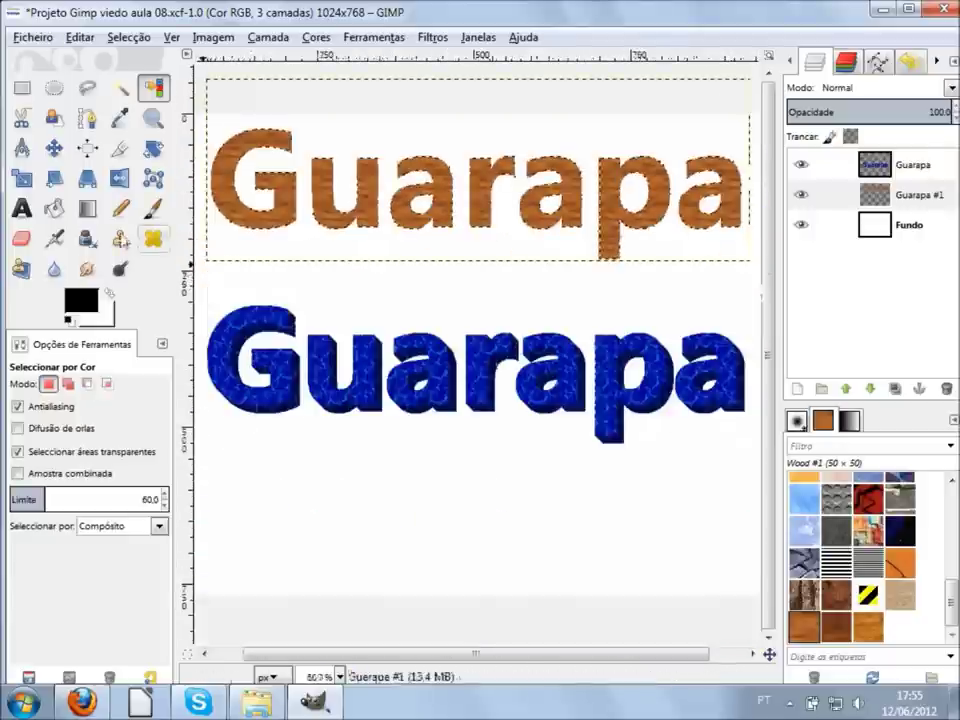
{"action": "left_click", "coordinate": [32, 88]}
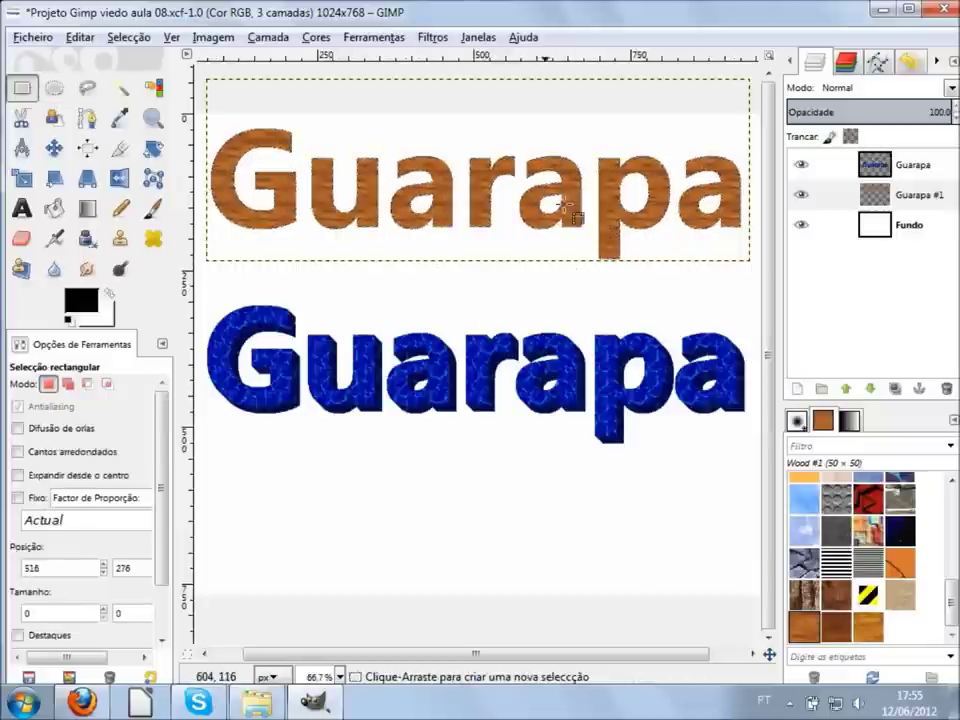
{"action": "key", "text": "minus"}
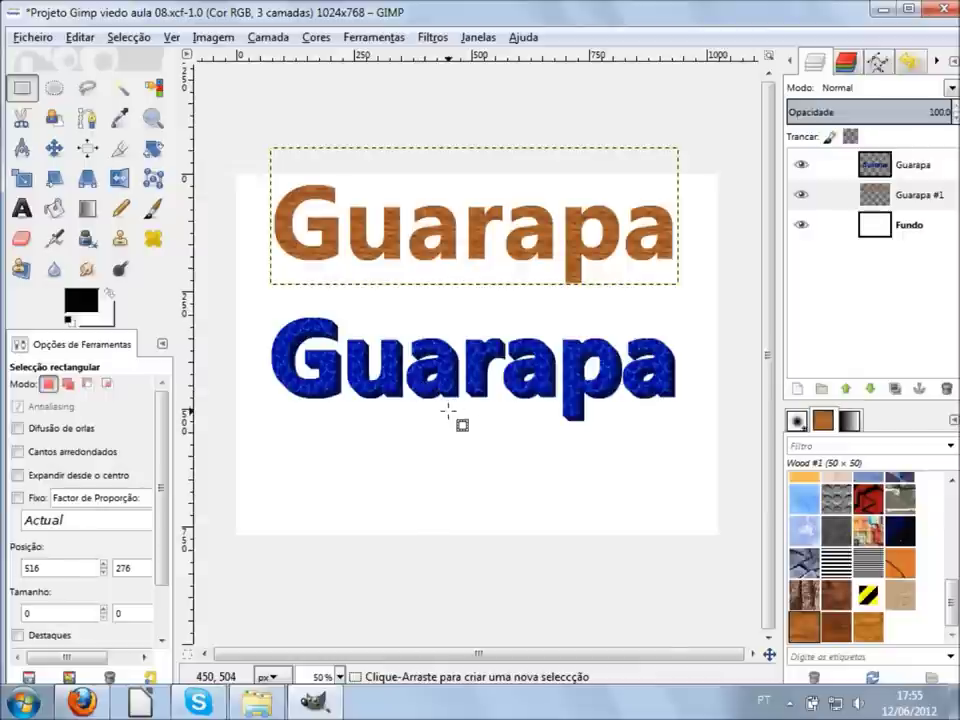
{"action": "scroll", "coordinate": [455, 400], "scroll_direction": "up", "scroll_amount": 3, "text": "ctrl"}
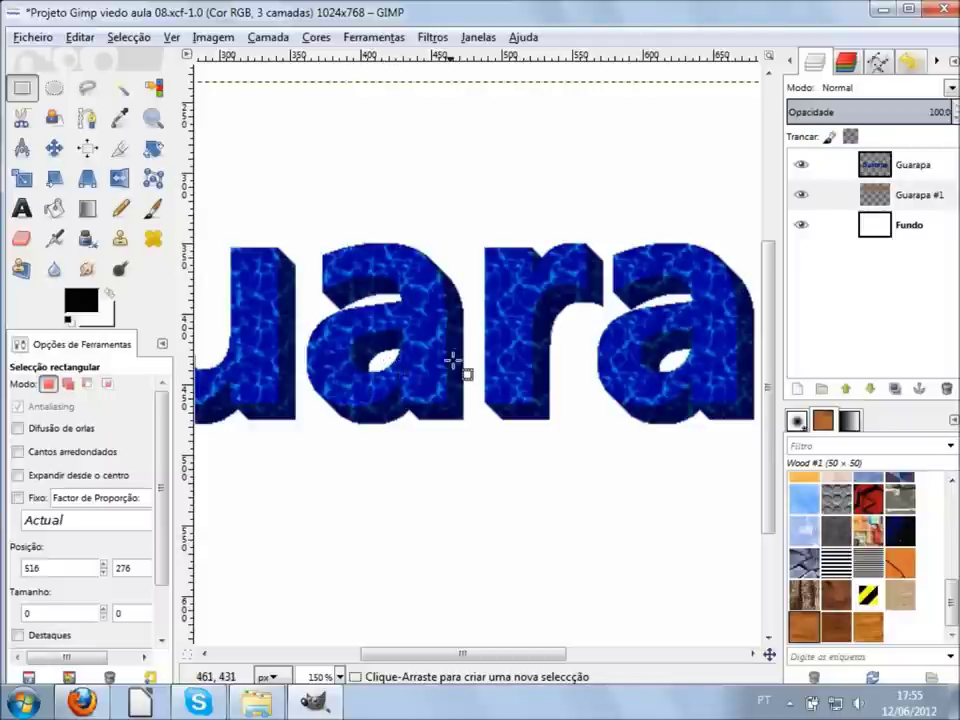
{"action": "scroll", "coordinate": [443, 368], "scroll_direction": "up", "scroll_amount": 3, "text": "ctrl"}
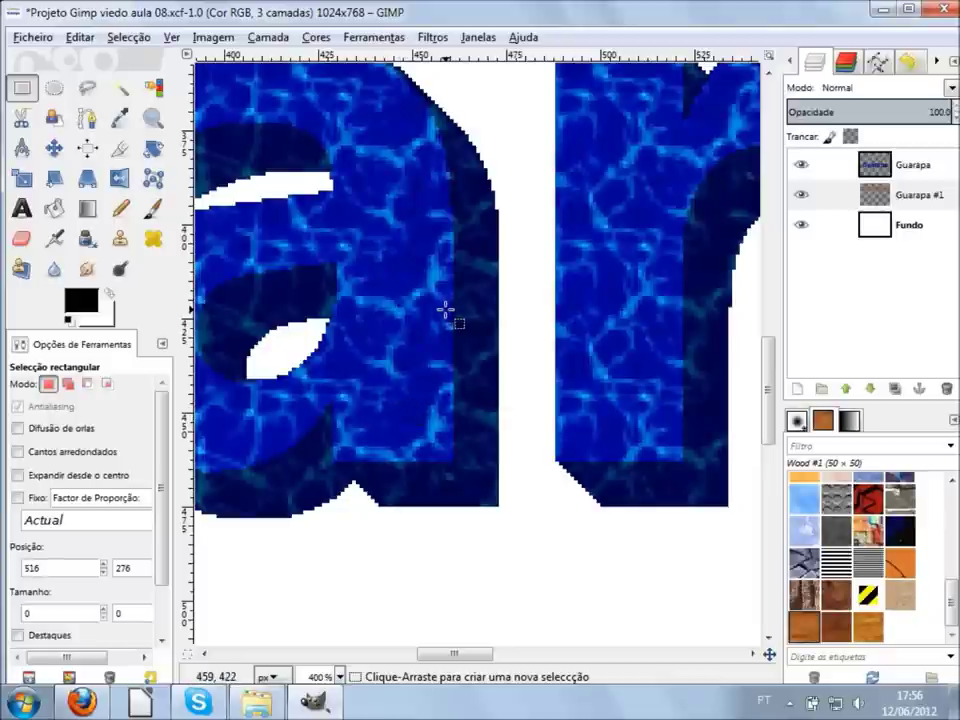
{"action": "scroll", "coordinate": [445, 310], "scroll_direction": "down", "scroll_amount": 2, "text": "ctrl"}
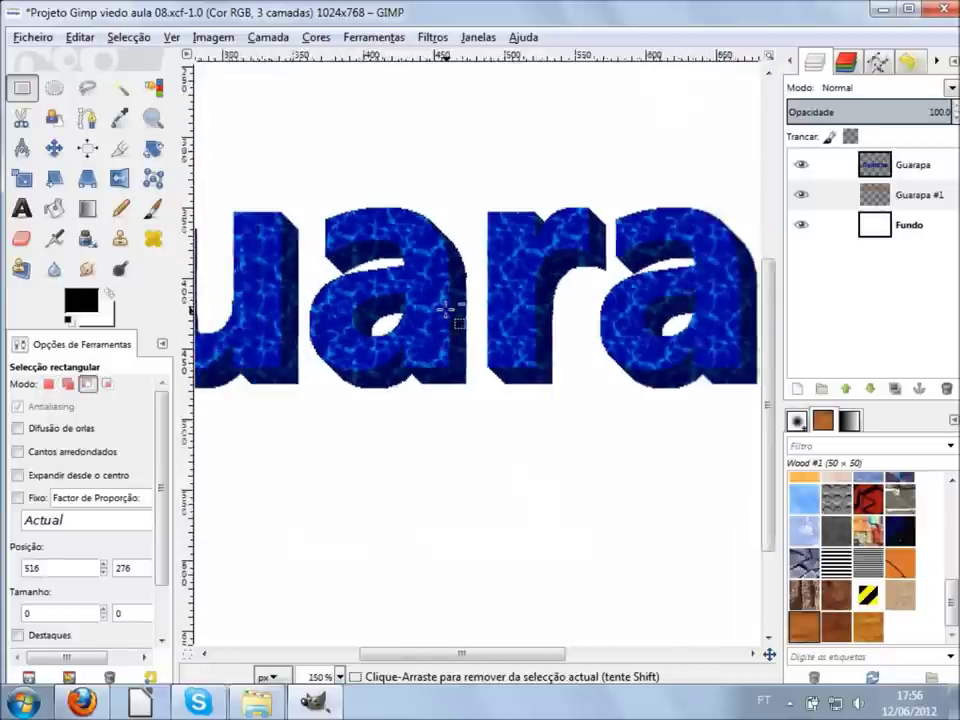
{"action": "scroll", "coordinate": [445, 310], "scroll_direction": "down", "scroll_amount": 2, "text": "ctrl"}
{"action": "scroll", "coordinate": [445, 310], "scroll_direction": "down", "scroll_amount": 1, "text": "ctrl"}
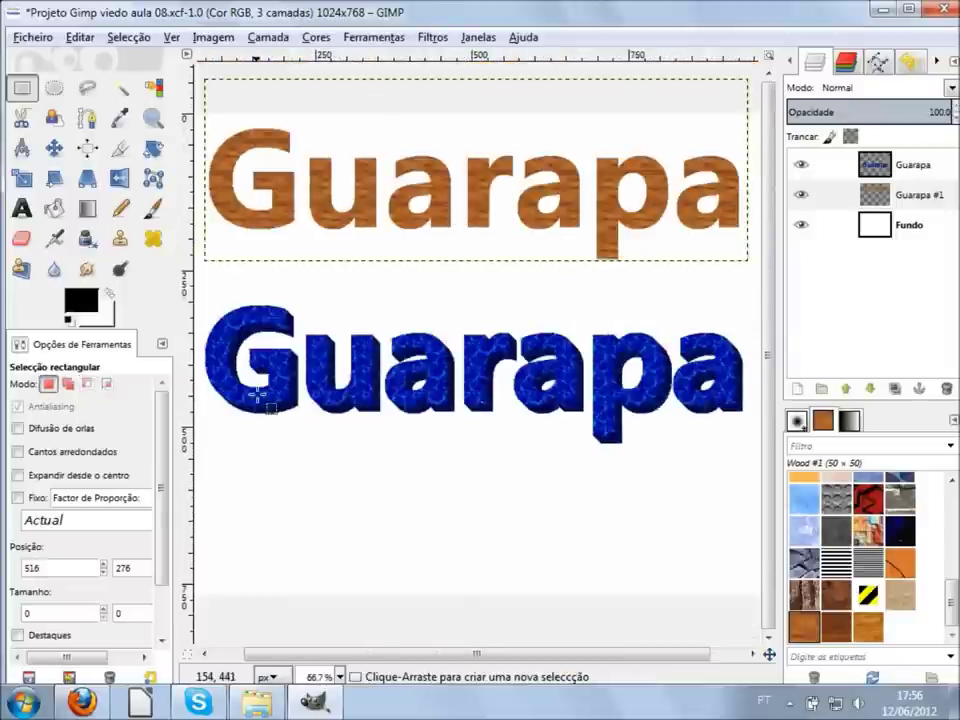
{"action": "scroll", "coordinate": [268, 406], "scroll_direction": "up", "scroll_amount": 1, "text": "ctrl"}
{"action": "scroll", "coordinate": [268, 406], "scroll_direction": "up", "scroll_amount": 5, "text": "ctrl"}
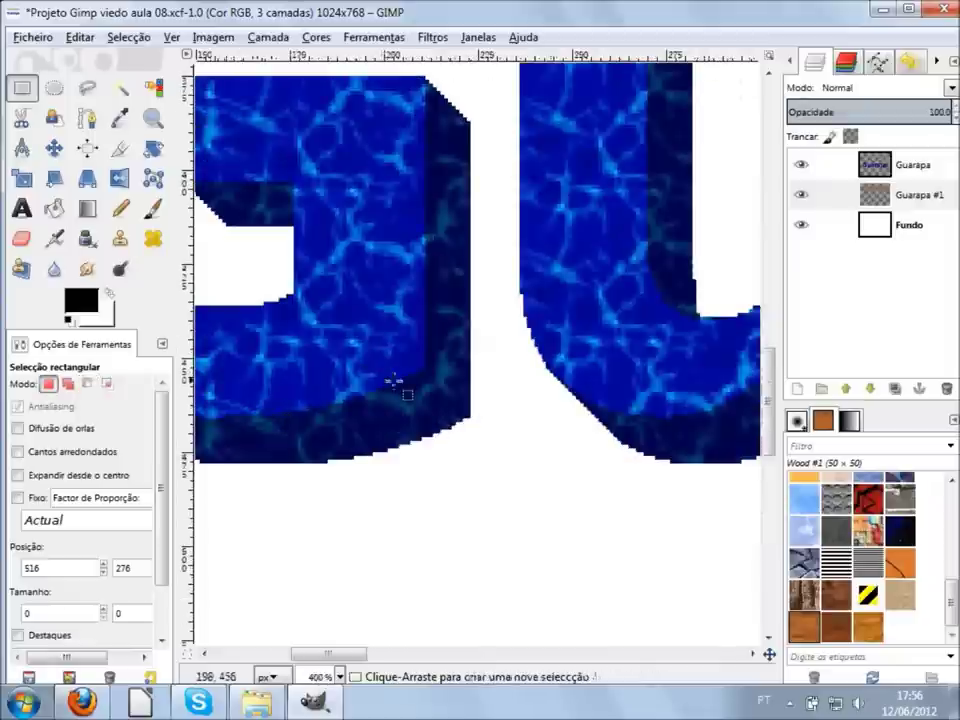
{"action": "scroll", "coordinate": [391, 341], "scroll_direction": "up", "scroll_amount": 5}
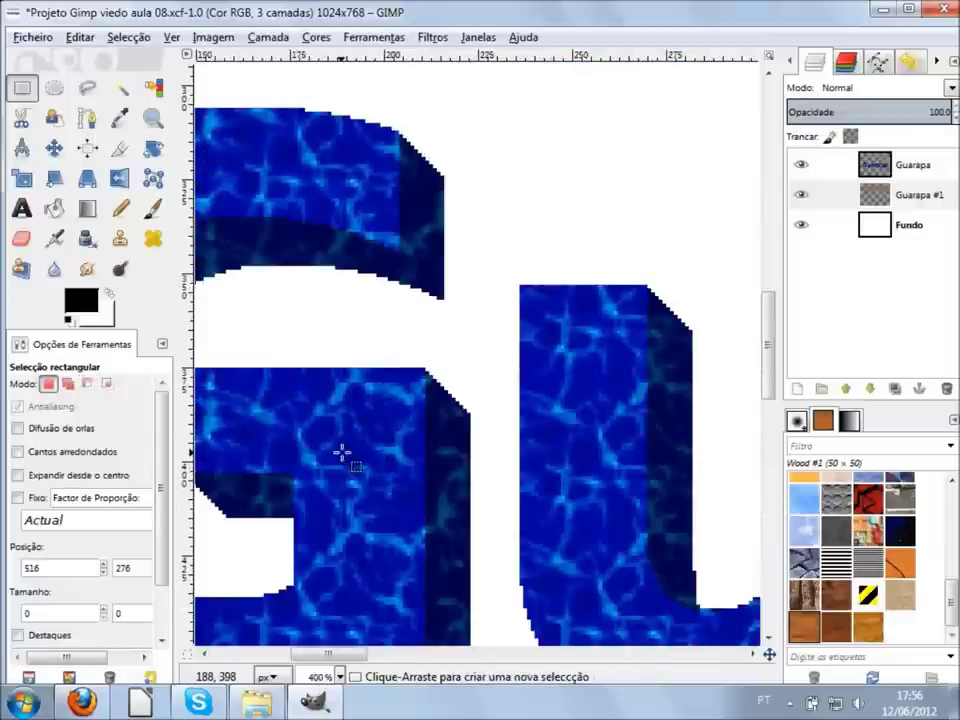
{"action": "scroll", "coordinate": [362, 458], "scroll_direction": "up", "scroll_amount": 2, "text": "ctrl"}
{"action": "scroll", "coordinate": [362, 458], "scroll_direction": "up", "scroll_amount": 1, "text": "ctrl"}
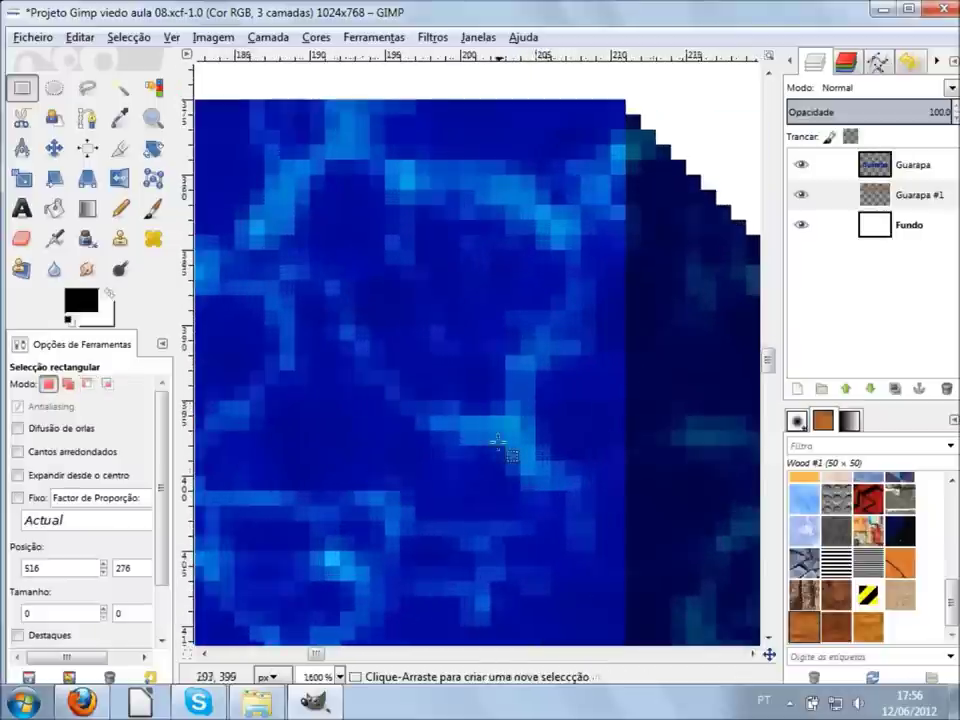
{"action": "scroll", "coordinate": [469, 439], "scroll_direction": "down", "scroll_amount": 3, "text": "ctrl"}
{"action": "scroll", "coordinate": [468, 440], "scroll_direction": "down", "scroll_amount": 2, "text": "ctrl"}
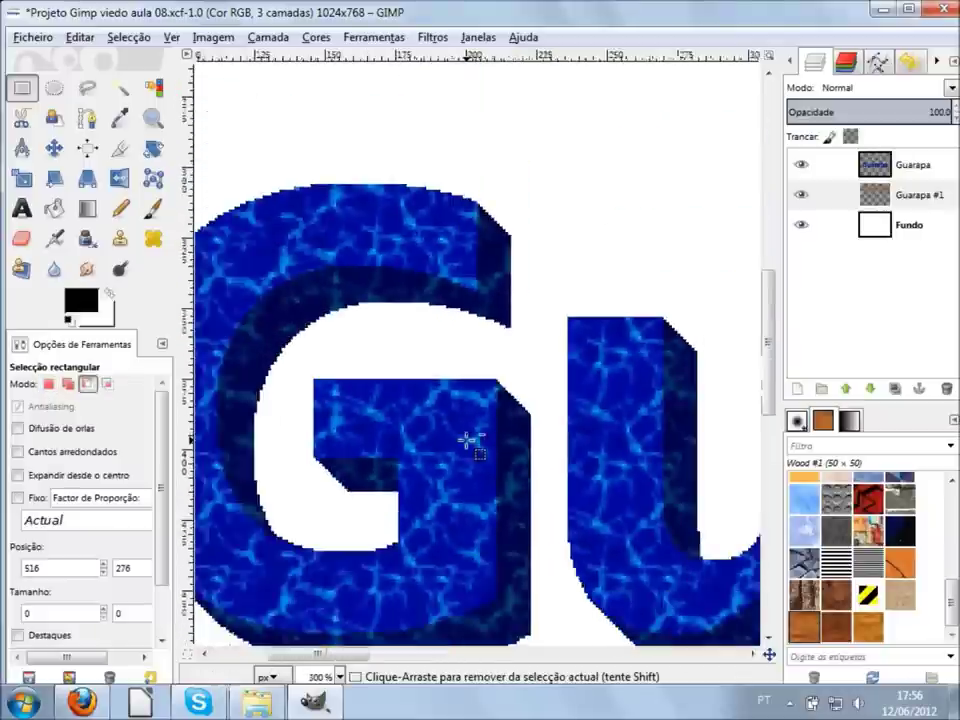
{"action": "scroll", "coordinate": [469, 439], "scroll_direction": "down", "scroll_amount": 1, "text": "ctrl"}
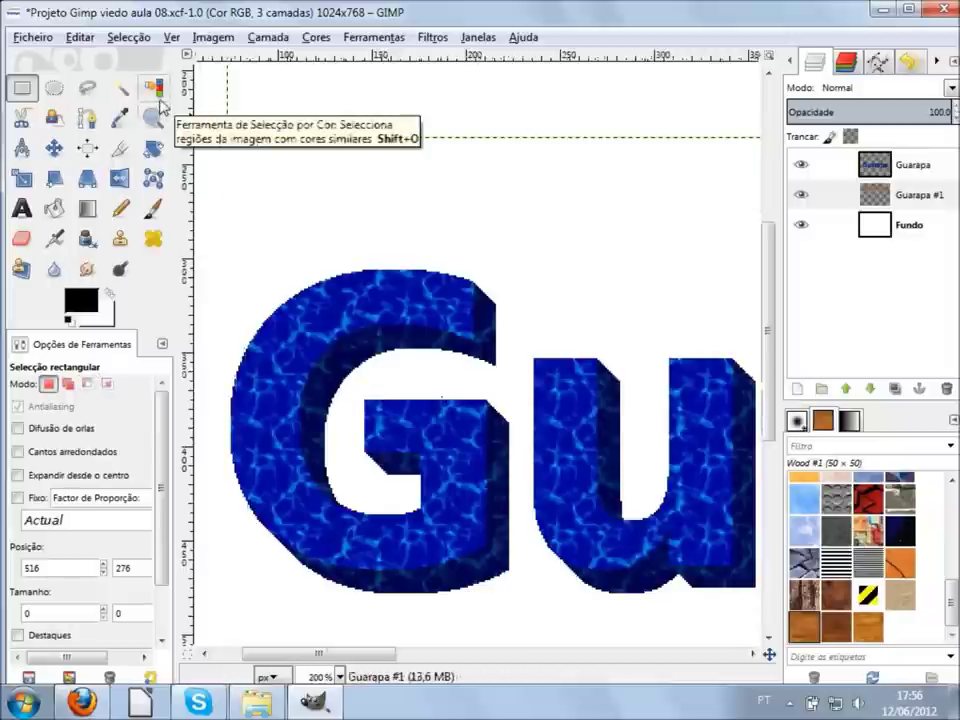
{"action": "left_click", "coordinate": [153, 89]}
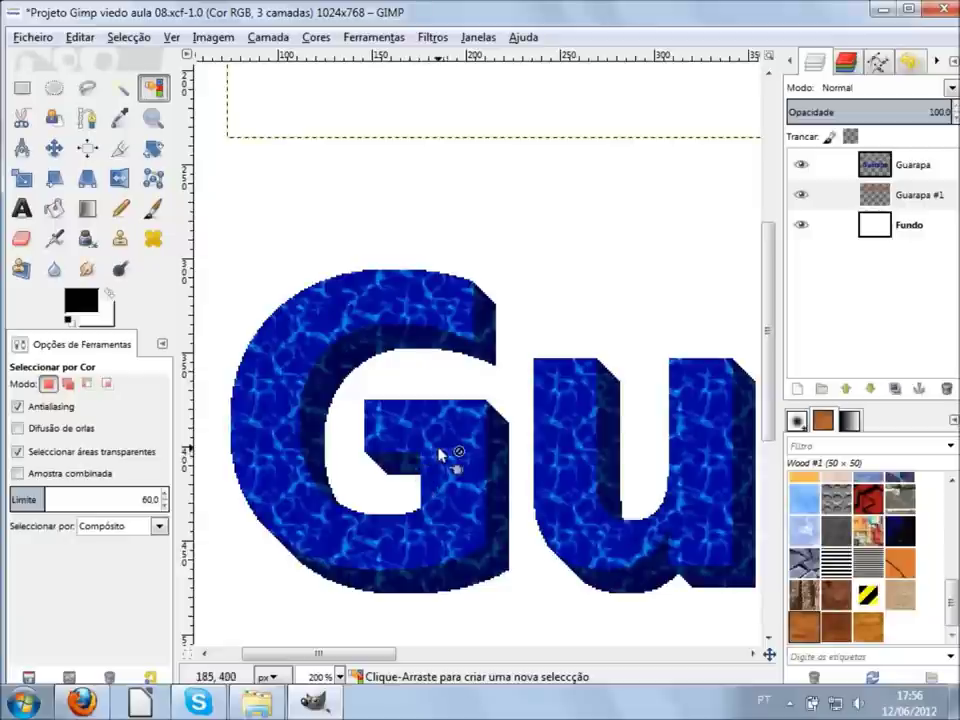
Step: Activate the blue Guarapa layer, zoom in, and select the G's Electric Blue face by colour
{"action": "double_click", "coordinate": [885, 175]}
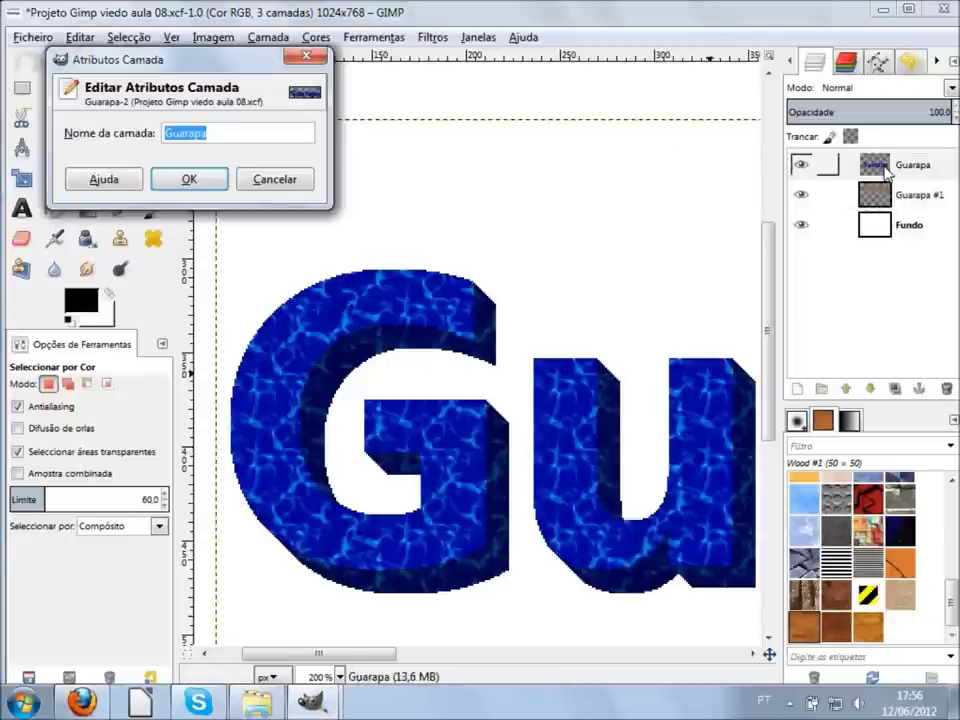
{"action": "left_click", "coordinate": [268, 179]}
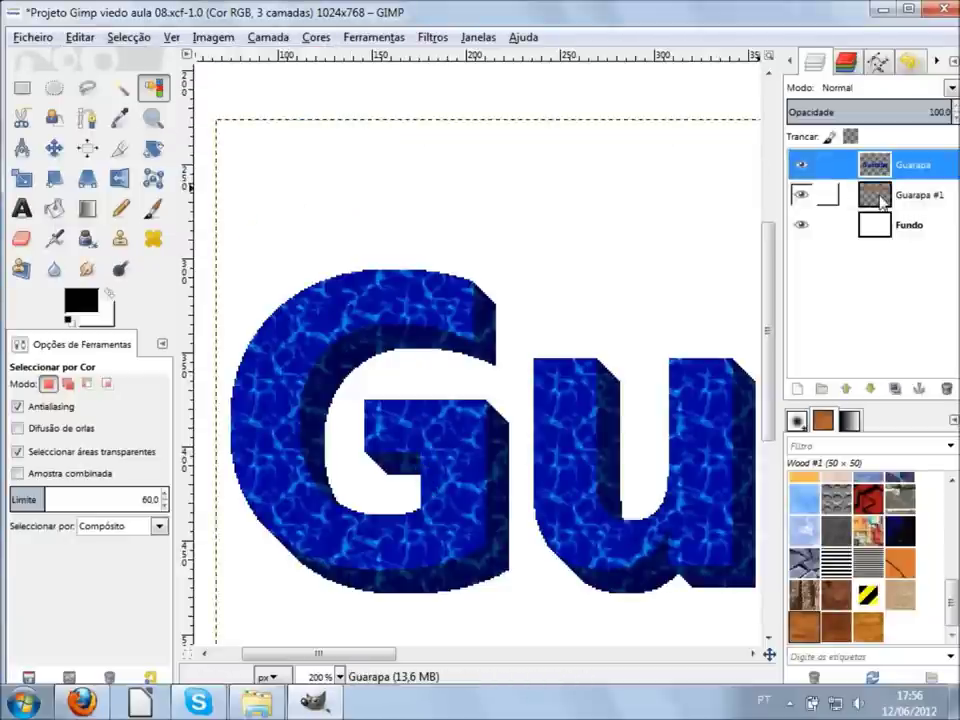
{"action": "left_click", "coordinate": [910, 200]}
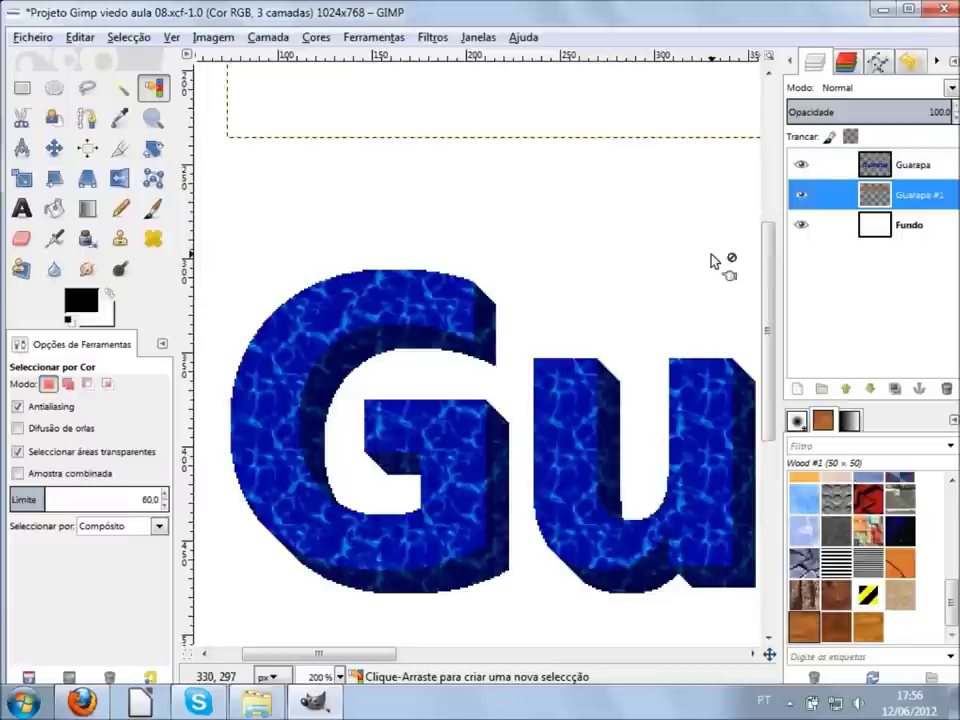
{"action": "key", "text": "minus"}
{"action": "key", "text": "minus"}
{"action": "key", "text": "minus"}
{"action": "left_click", "coordinate": [897, 168]}
{"action": "key", "text": "plus"}
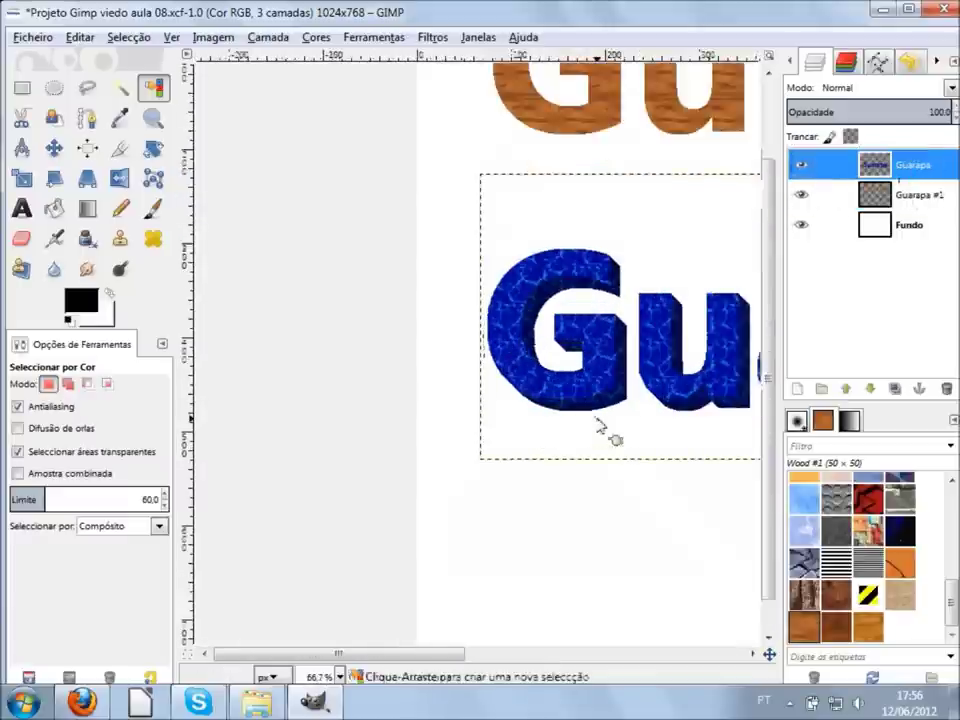
{"action": "key", "text": "plus"}
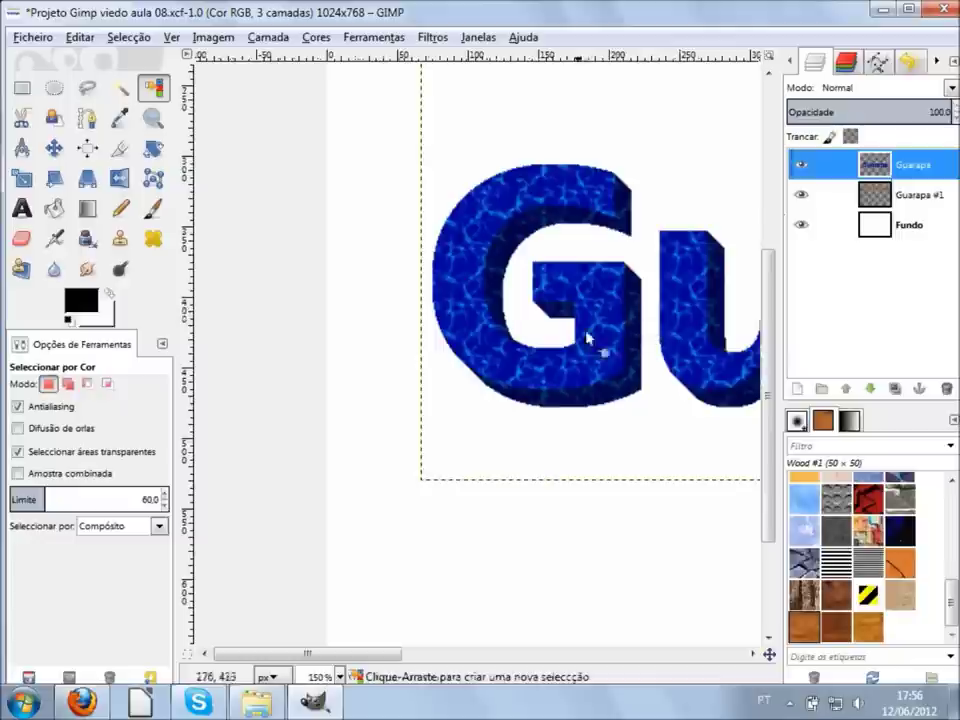
{"action": "key", "text": "plus"}
{"action": "key", "text": "plus"}
{"action": "key", "text": "plus"}
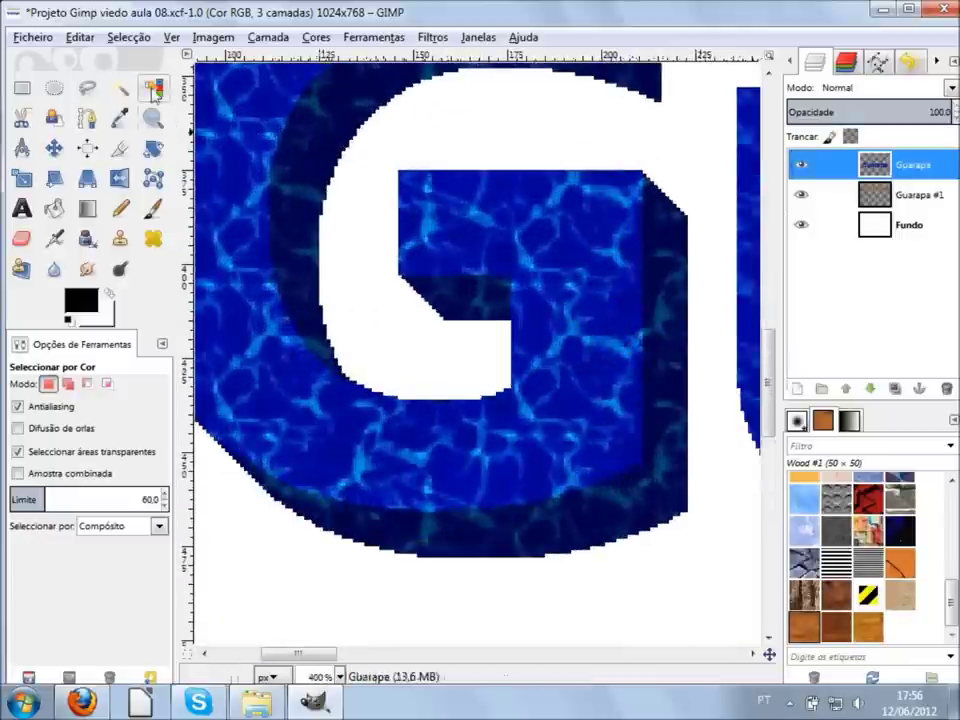
{"action": "left_click", "coordinate": [552, 333]}
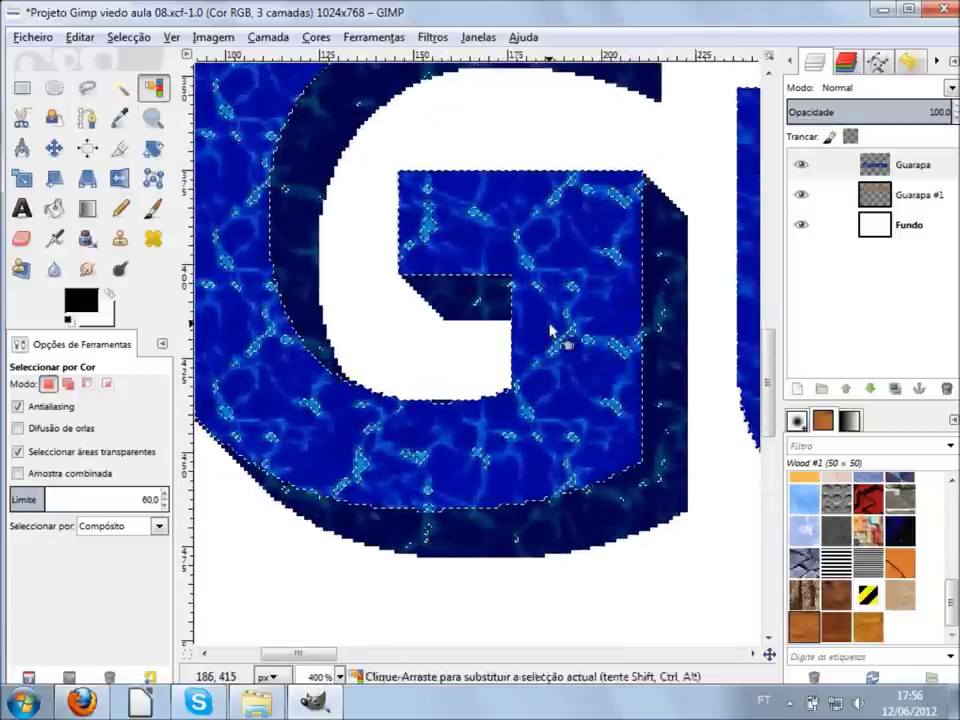
{"action": "key", "text": "minus"}
{"action": "key", "text": "minus"}
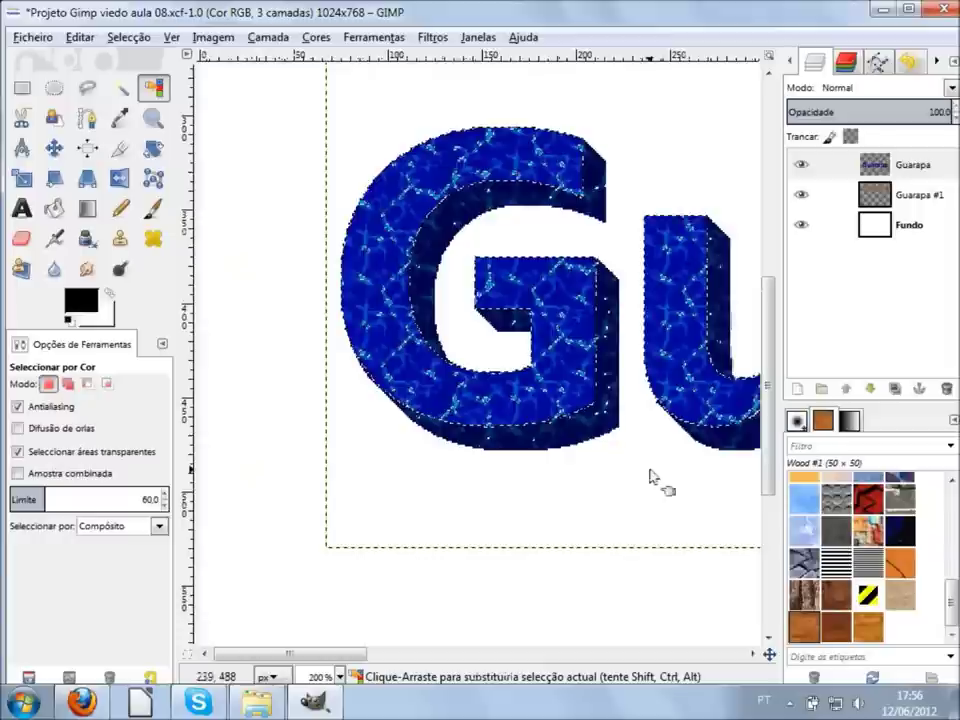
{"action": "key", "text": "Delete"}
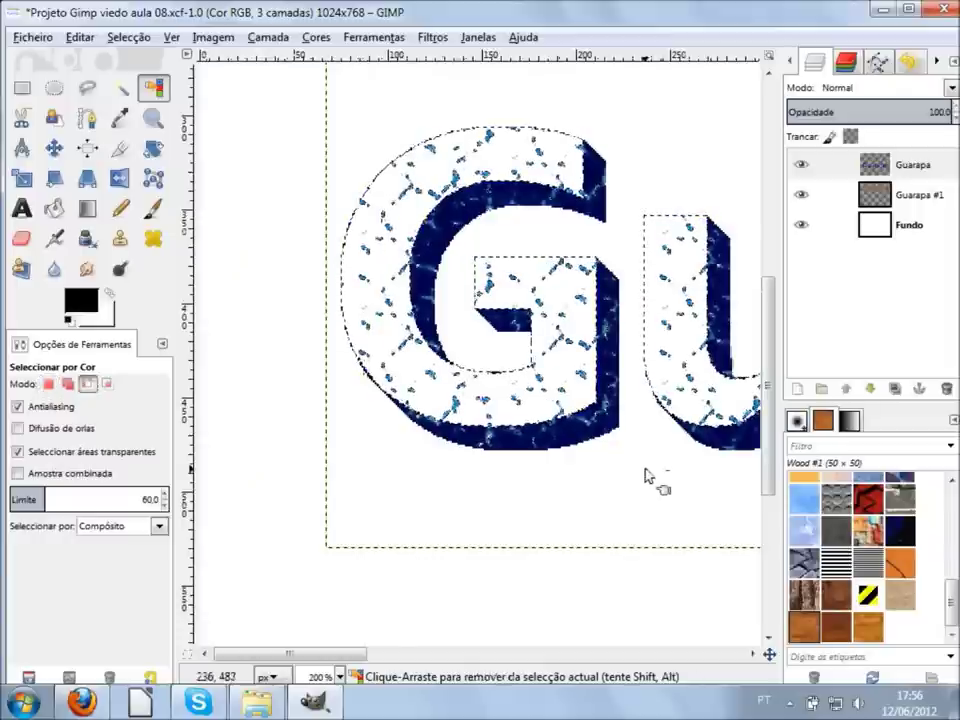
{"action": "scroll", "coordinate": [645, 476], "scroll_direction": "down", "scroll_amount": 2}
{"action": "scroll", "coordinate": [645, 476], "scroll_direction": "right", "scroll_amount": 5}
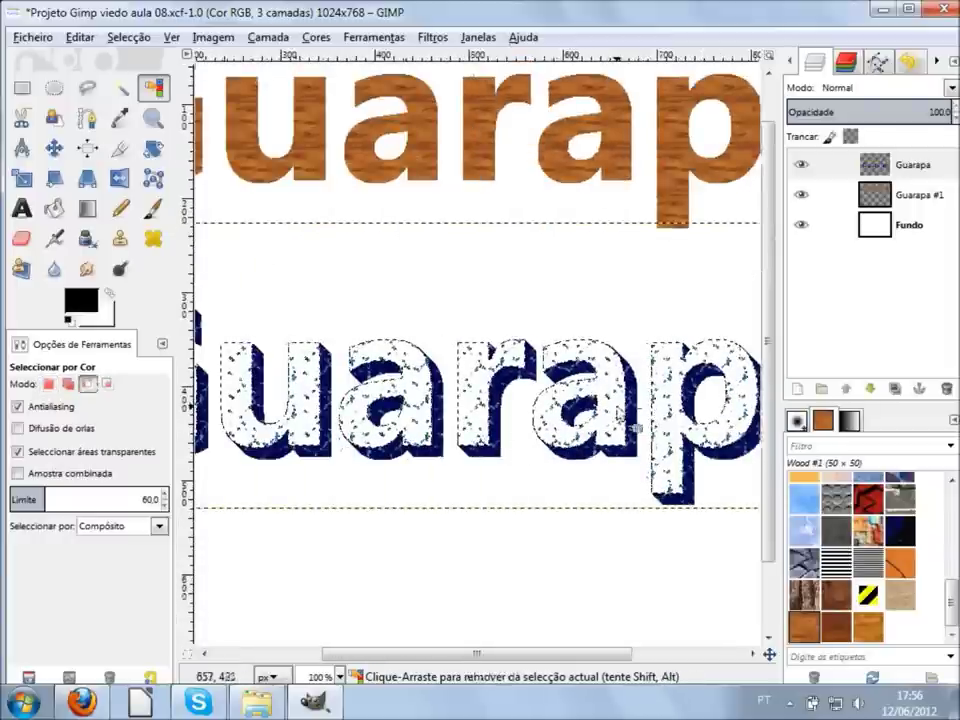
{"action": "scroll", "coordinate": [619, 413], "scroll_direction": "up", "scroll_amount": 2, "text": "ctrl"}
{"action": "scroll", "coordinate": [619, 413], "scroll_direction": "up", "scroll_amount": 1, "text": "ctrl"}
{"action": "scroll", "coordinate": [619, 413], "scroll_direction": "up", "scroll_amount": 1, "text": "ctrl"}
{"action": "scroll", "coordinate": [619, 413], "scroll_direction": "down", "scroll_amount": 1, "text": "ctrl"}
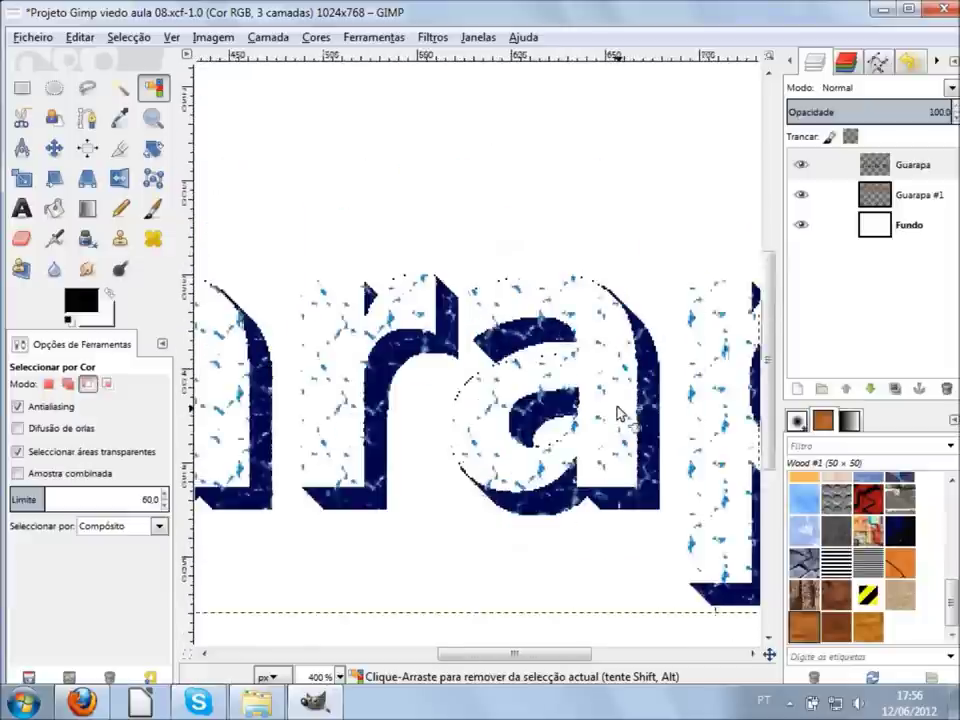
{"action": "scroll", "coordinate": [619, 413], "scroll_direction": "down", "scroll_amount": 1, "text": "ctrl"}
{"action": "scroll", "coordinate": [623, 476], "scroll_direction": "down", "scroll_amount": 1, "text": "ctrl"}
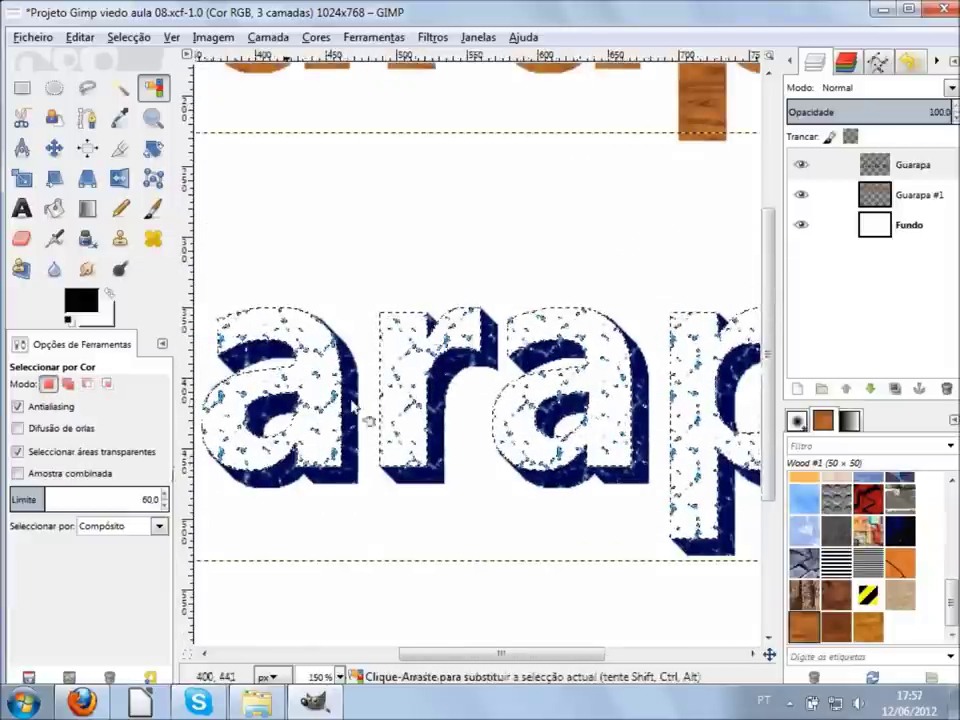
{"action": "scroll", "coordinate": [420, 349], "scroll_direction": "up", "scroll_amount": 1}
{"action": "scroll", "coordinate": [425, 372], "scroll_direction": "up", "scroll_amount": 2}
{"action": "scroll", "coordinate": [413, 392], "scroll_direction": "up", "scroll_amount": 3, "text": "ctrl"}
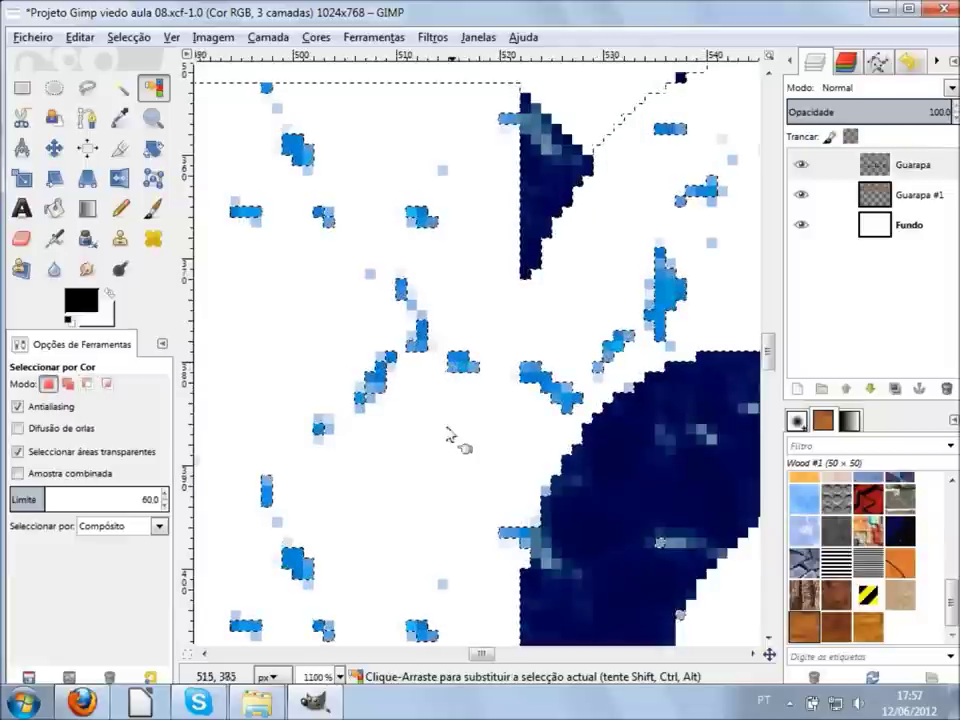
{"action": "scroll", "coordinate": [450, 437], "scroll_direction": "down", "scroll_amount": 1, "text": "ctrl"}
{"action": "scroll", "coordinate": [437, 436], "scroll_direction": "down", "scroll_amount": 2, "text": "ctrl"}
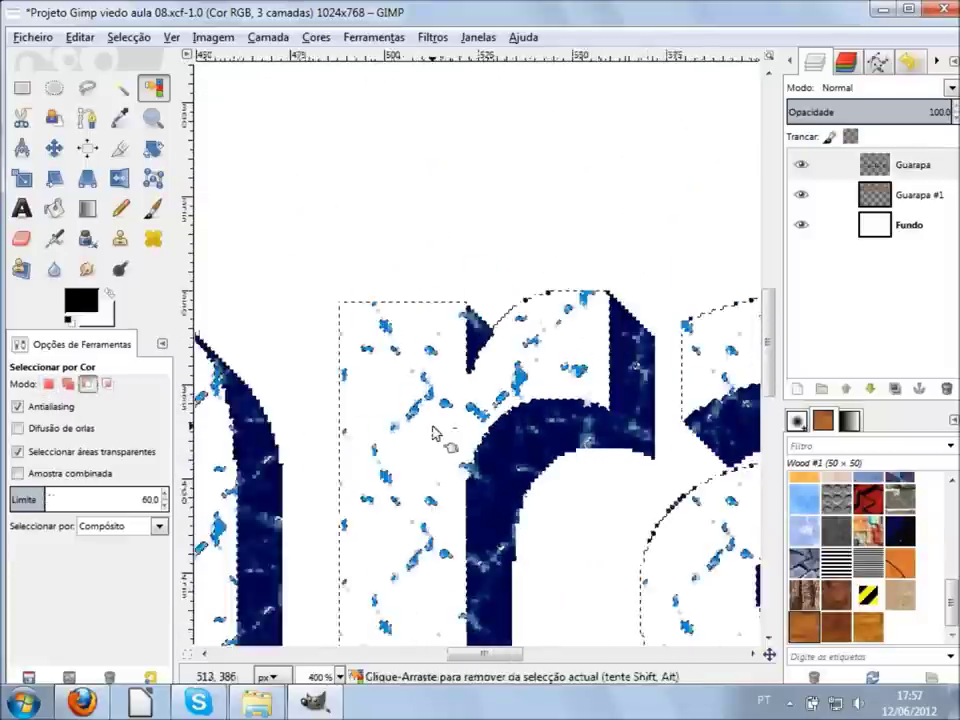
{"action": "scroll", "coordinate": [437, 436], "scroll_direction": "down", "scroll_amount": 1, "text": "ctrl"}
{"action": "scroll", "coordinate": [437, 434], "scroll_direction": "down", "scroll_amount": 2}
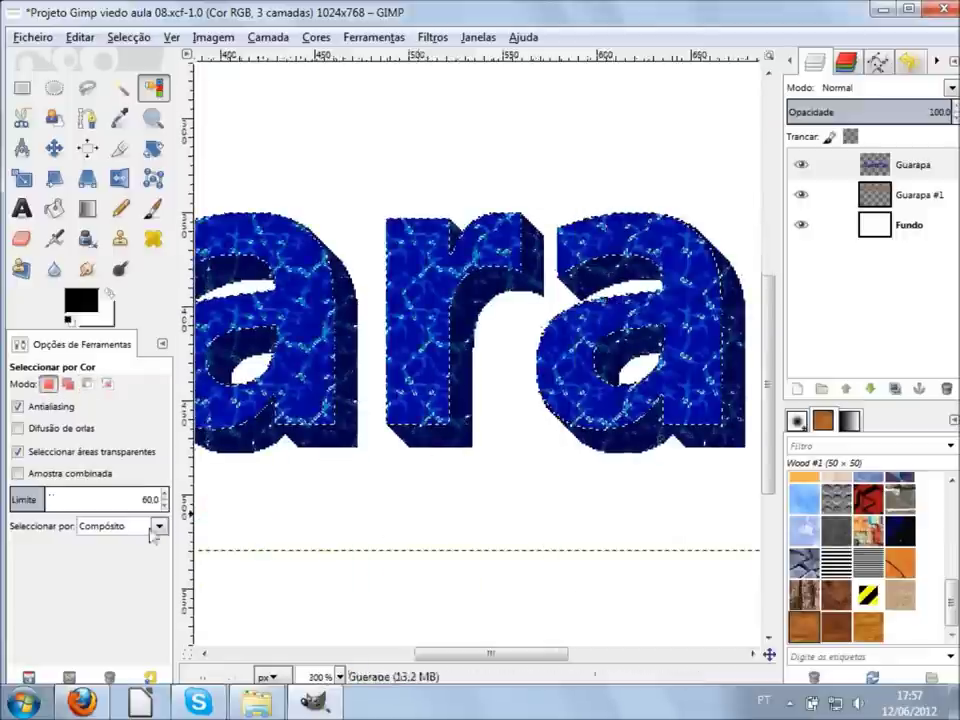
Step: Set the threshold to 80, select the blue letter faces and delete them
{"action": "double_click", "coordinate": [150, 499]}
{"action": "type", "text": "80"}
{"action": "left_click", "coordinate": [437, 316]}
{"action": "scroll", "coordinate": [437, 316], "scroll_direction": "up", "scroll_amount": 2, "text": "ctrl"}
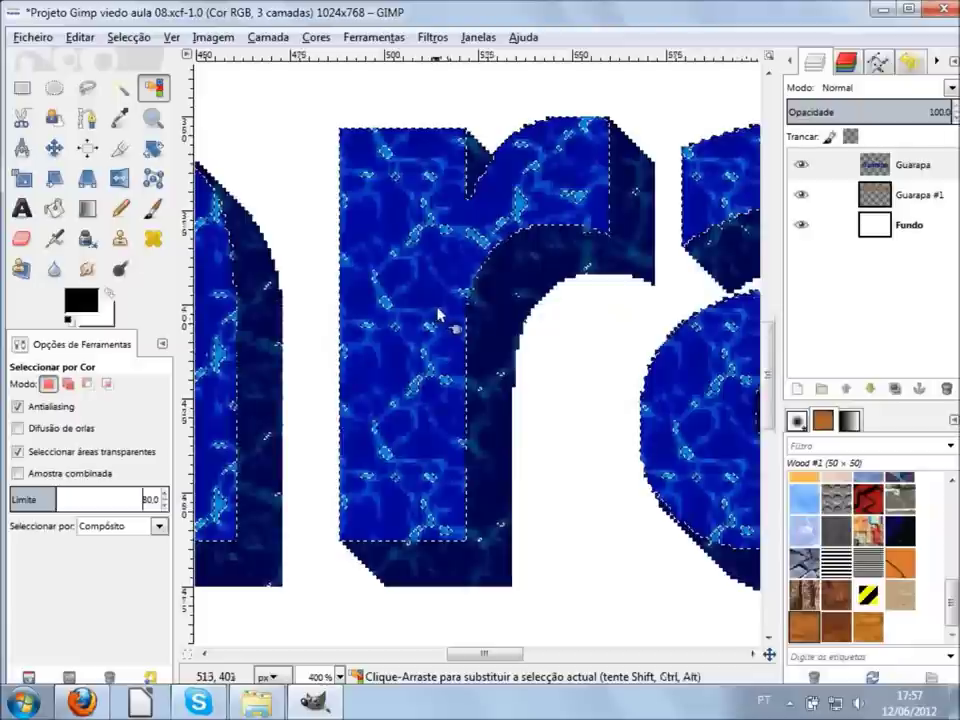
{"action": "left_click", "coordinate": [443, 279]}
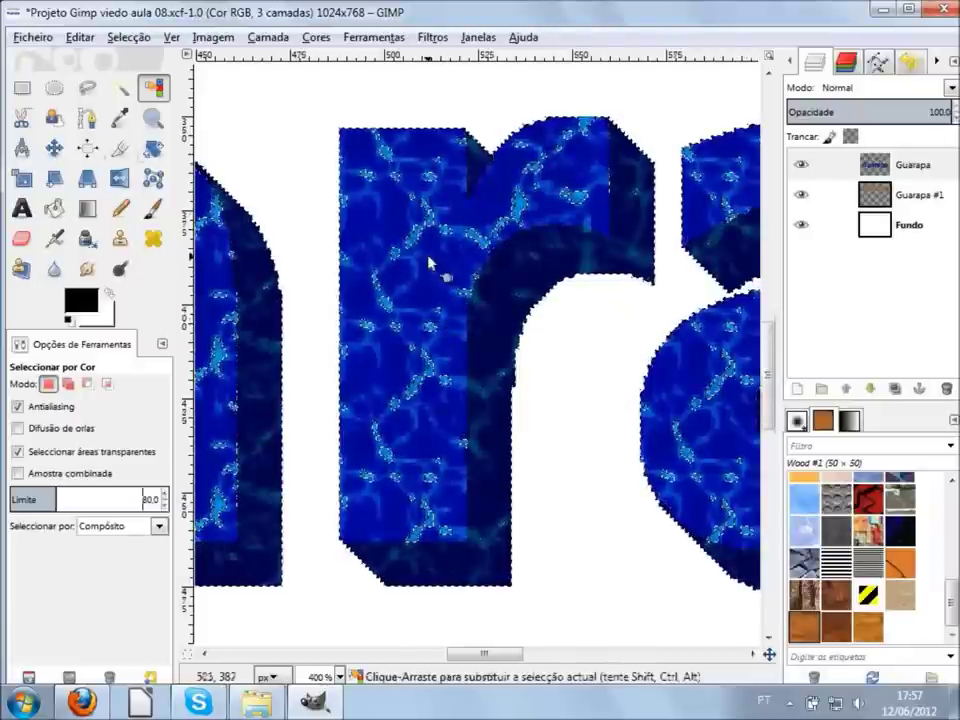
{"action": "key", "text": "Delete"}
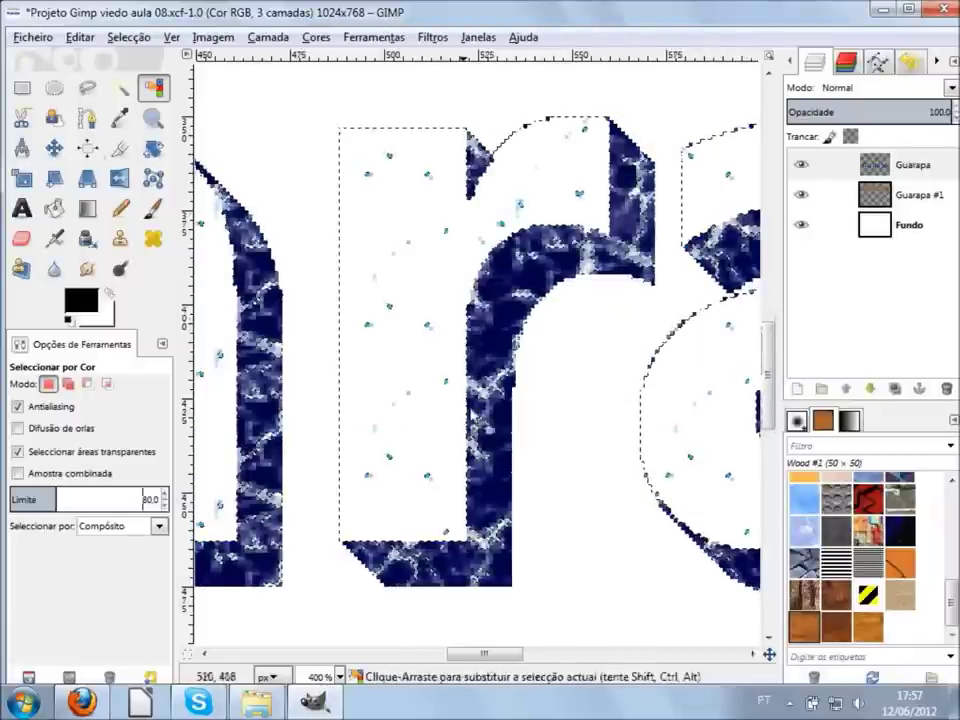
Step: Zoom around to inspect the cleared faces, then undo the deletion
{"action": "scroll", "coordinate": [420, 503], "scroll_direction": "down", "scroll_amount": 2, "text": "ctrl"}
{"action": "scroll", "coordinate": [430, 480], "scroll_direction": "down", "scroll_amount": 1, "text": "ctrl"}
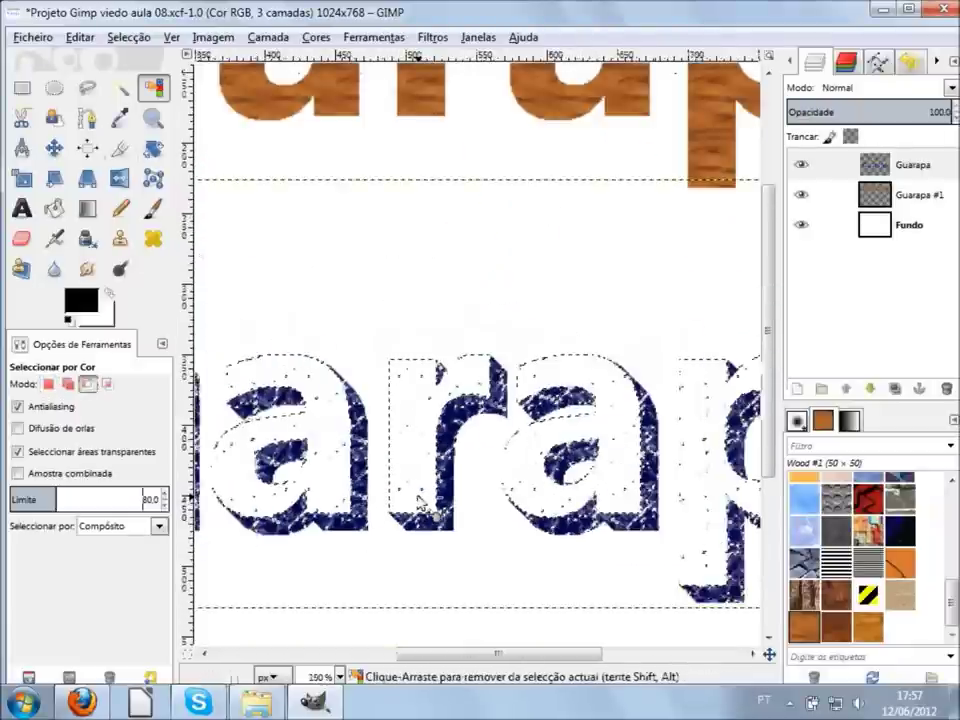
{"action": "scroll", "coordinate": [440, 460], "scroll_direction": "down", "scroll_amount": 1, "text": "ctrl"}
{"action": "scroll", "coordinate": [450, 435], "scroll_direction": "down", "scroll_amount": 1, "text": "ctrl"}
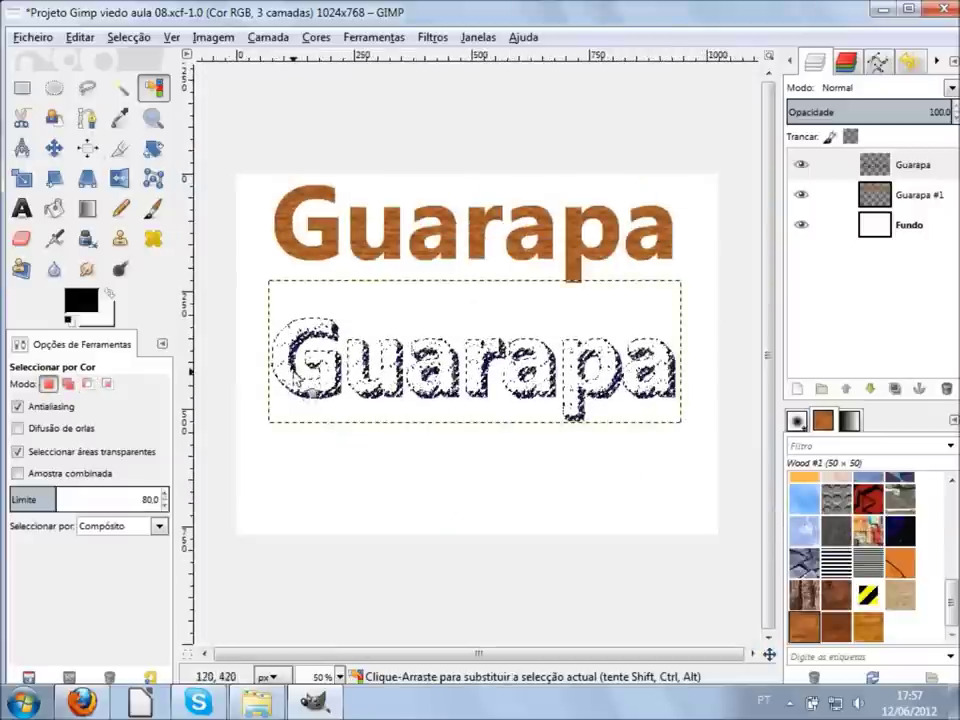
{"action": "scroll", "coordinate": [360, 392], "scroll_direction": "up", "scroll_amount": 2, "text": "ctrl"}
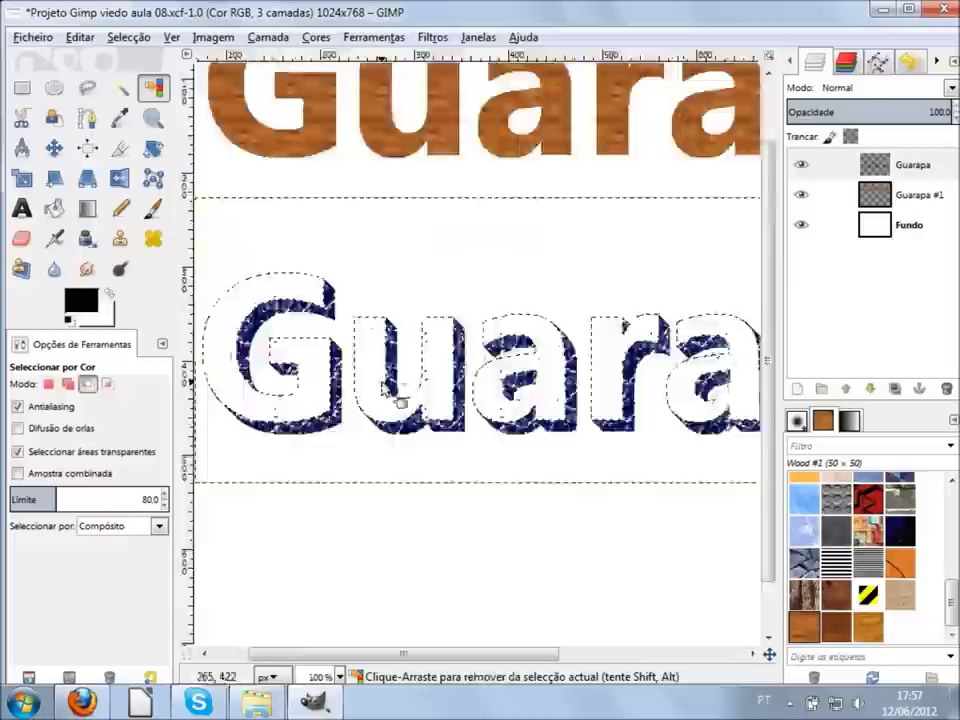
{"action": "scroll", "coordinate": [388, 395], "scroll_direction": "up", "scroll_amount": 2, "text": "ctrl"}
{"action": "scroll", "coordinate": [388, 395], "scroll_direction": "up", "scroll_amount": 2, "text": "ctrl"}
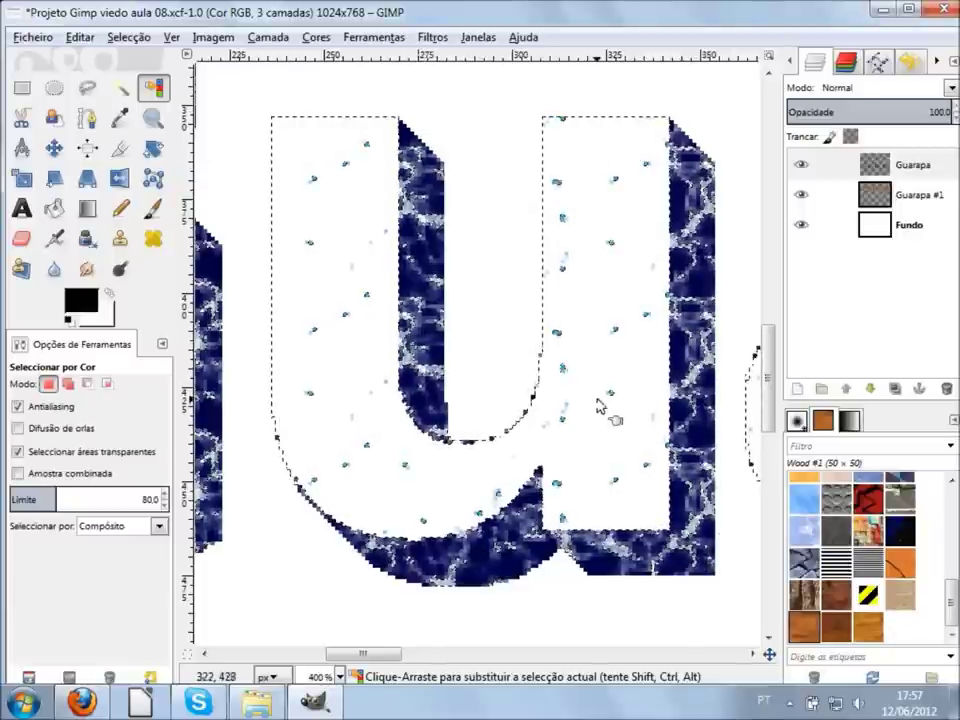
{"action": "scroll", "coordinate": [598, 406], "scroll_direction": "down", "scroll_amount": 3}
{"action": "scroll", "coordinate": [598, 406], "scroll_direction": "down", "scroll_amount": 2}
{"action": "scroll", "coordinate": [598, 406], "scroll_direction": "up", "scroll_amount": 5}
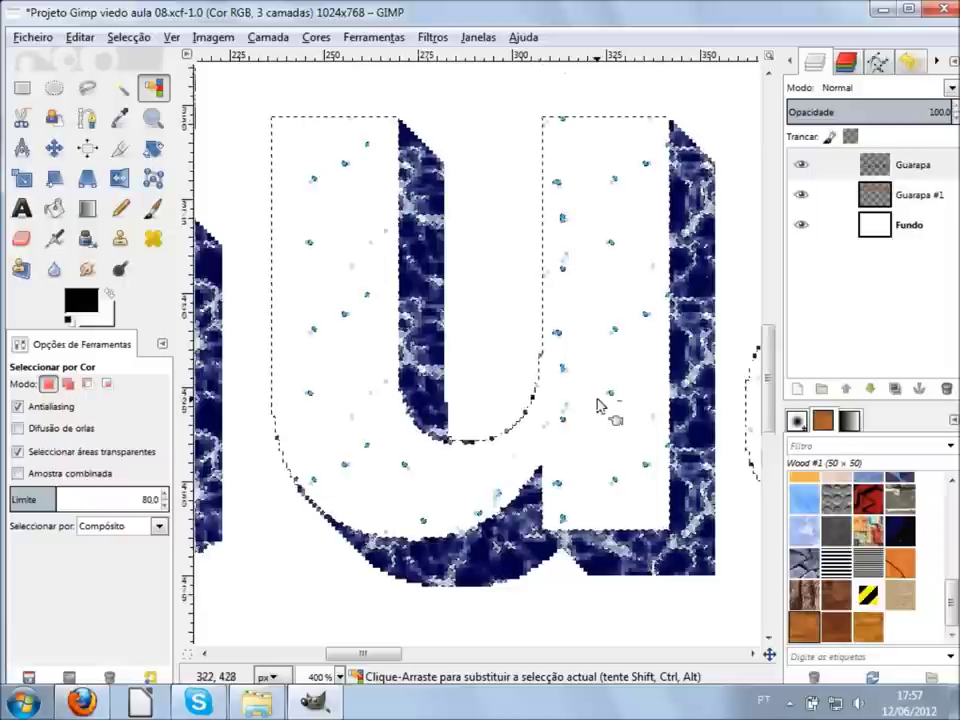
{"action": "scroll", "coordinate": [598, 406], "scroll_direction": "down", "scroll_amount": 2, "text": "ctrl"}
{"action": "scroll", "coordinate": [600, 403], "scroll_direction": "down", "scroll_amount": 2}
{"action": "scroll", "coordinate": [604, 403], "scroll_direction": "down", "scroll_amount": 2}
{"action": "scroll", "coordinate": [604, 403], "scroll_direction": "down", "scroll_amount": 2, "text": "ctrl"}
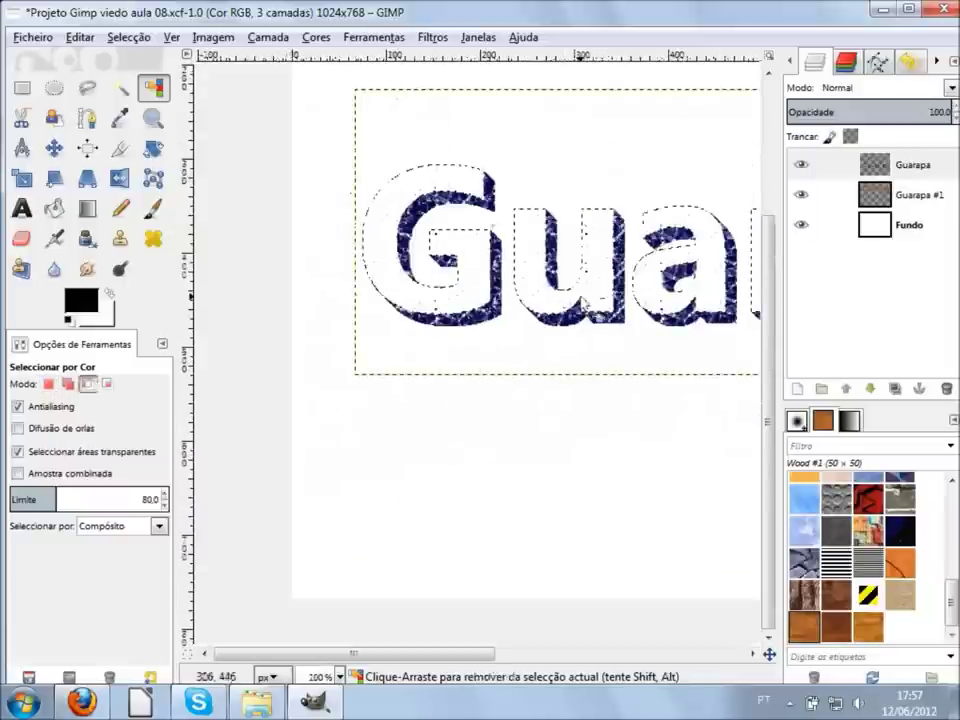
{"action": "scroll", "coordinate": [585, 319], "scroll_direction": "down", "scroll_amount": 1, "text": "ctrl"}
{"action": "key", "text": "ctrl+z"}
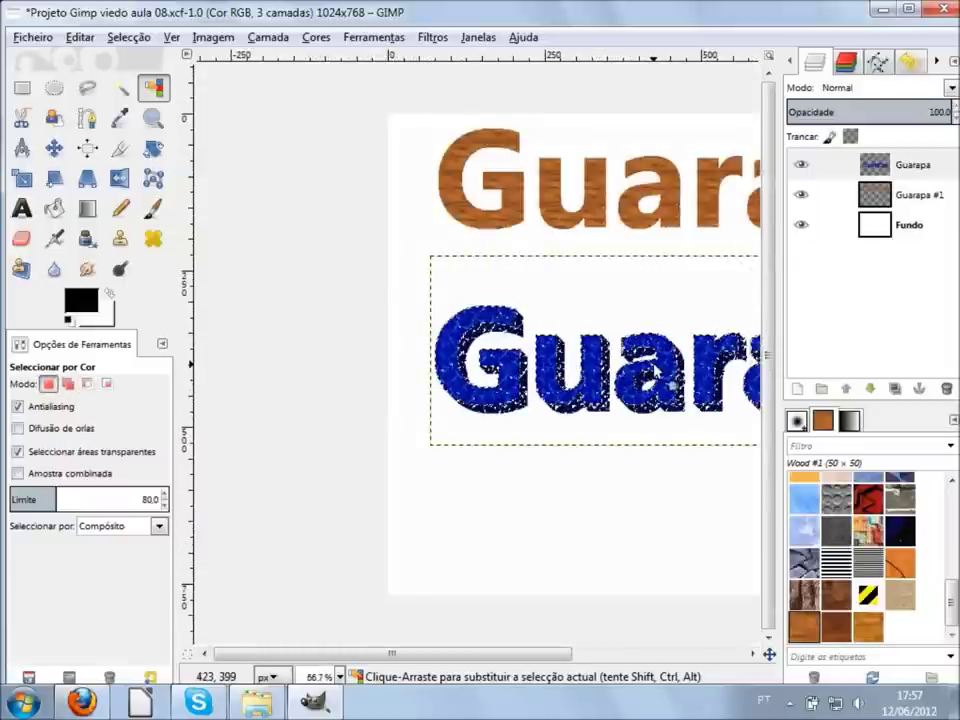
{"action": "scroll", "coordinate": [650, 395], "scroll_direction": "right", "scroll_amount": 5}
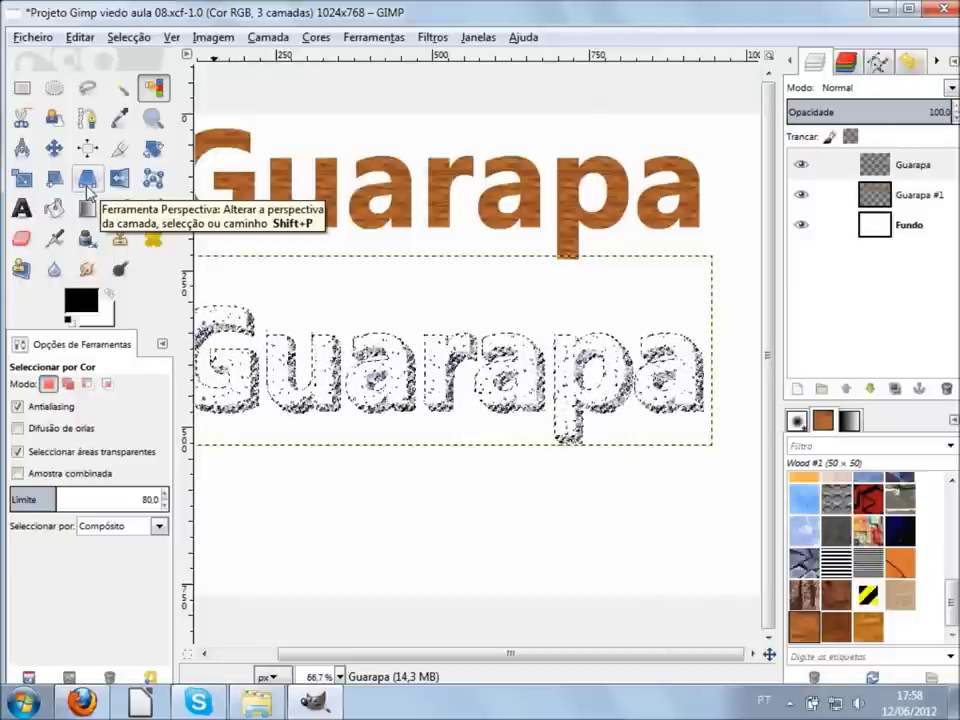
Step: Press Shift over the lower Guarapa letters, now pale with dark speckles
{"action": "key", "text": "shift"}
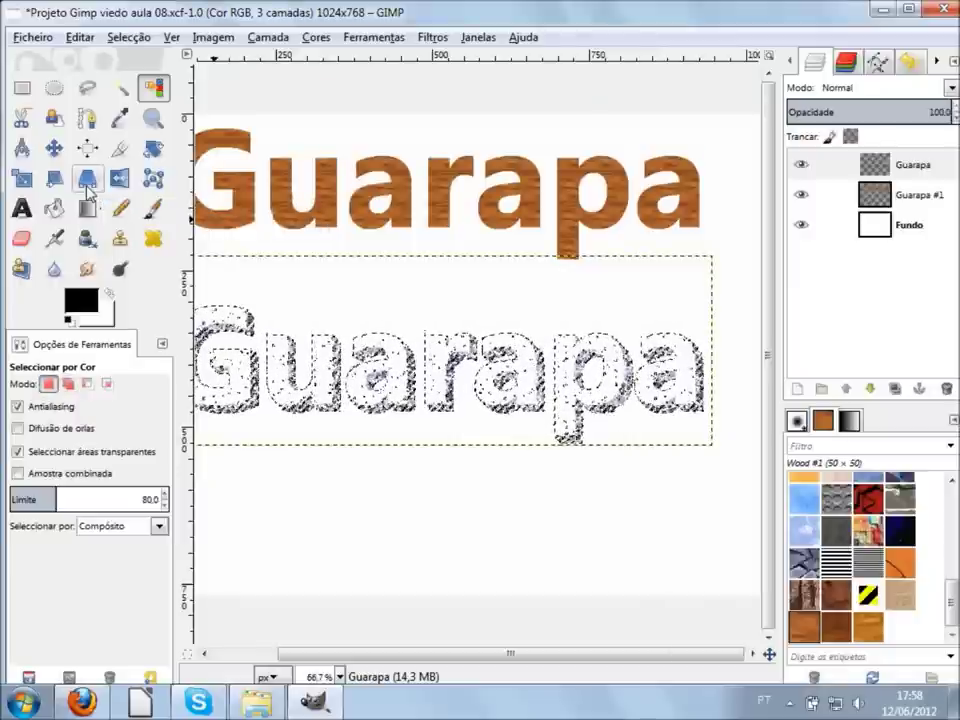
Step: Perspective-warp the lower Guarapa text, pulling its right corners out so the right end flares
{"action": "left_click", "coordinate": [87, 185]}
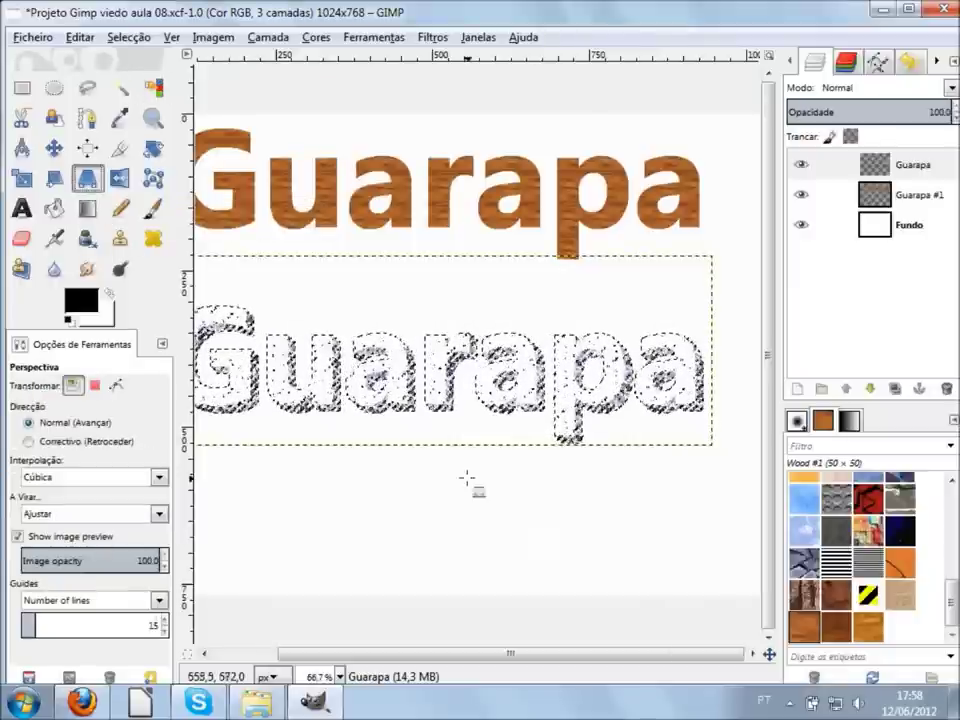
{"action": "key", "text": "minus"}
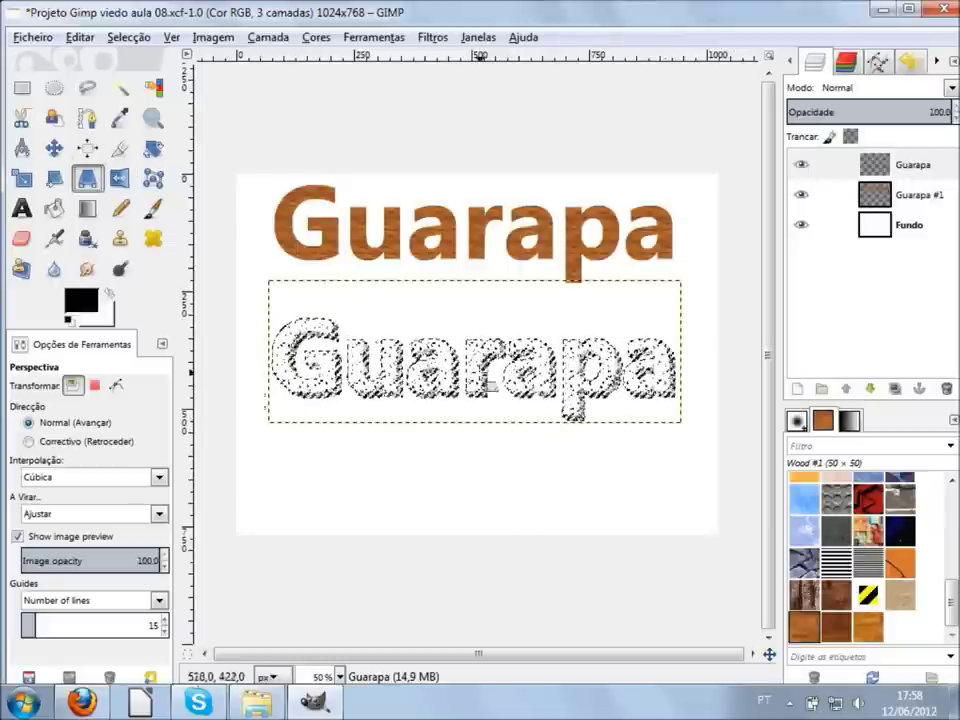
{"action": "left_click", "coordinate": [490, 385]}
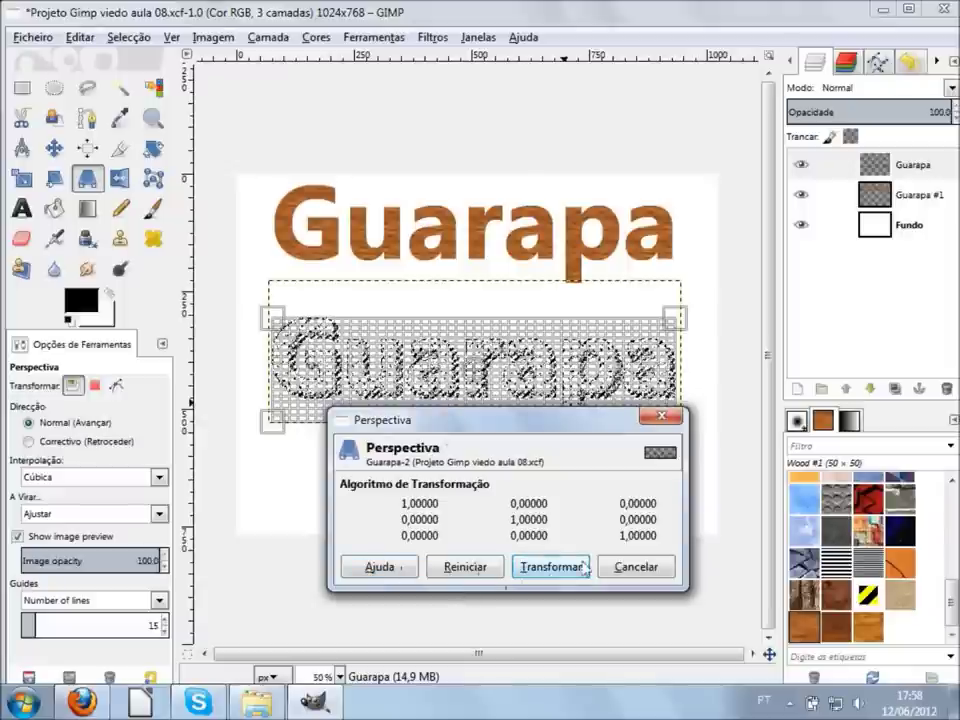
{"action": "left_click_drag", "start_coordinate": [600, 425], "coordinate": [485, 447]}
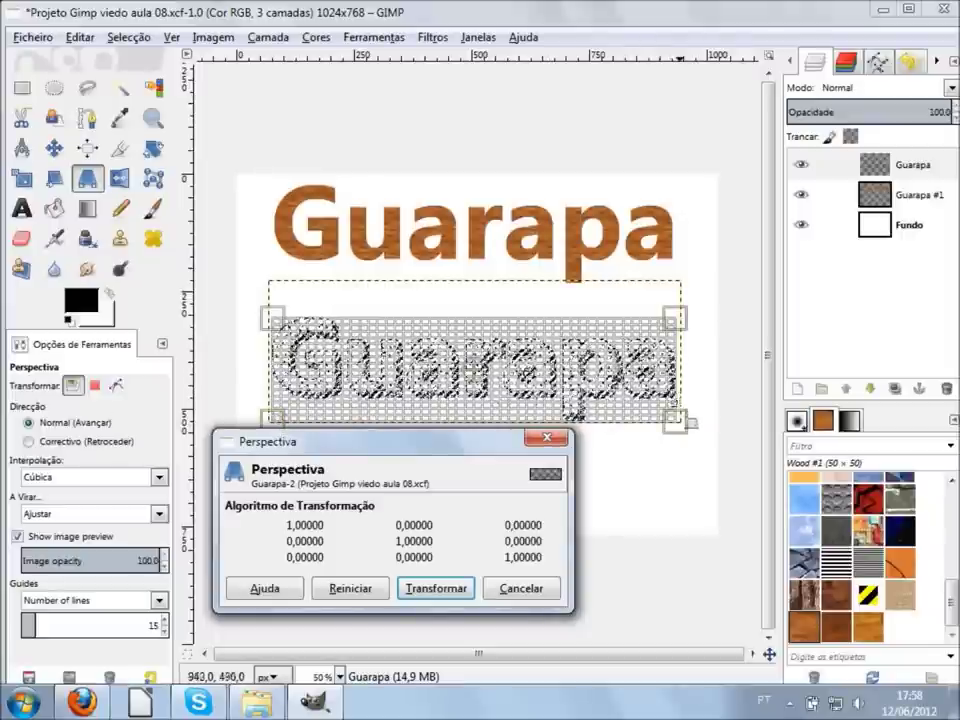
{"action": "mouse_move", "coordinate": [688, 432]}
{"action": "left_mouse_down"}
{"action": "mouse_move", "coordinate": [719, 568]}
{"action": "mouse_move", "coordinate": [705, 572]}
{"action": "left_mouse_up"}
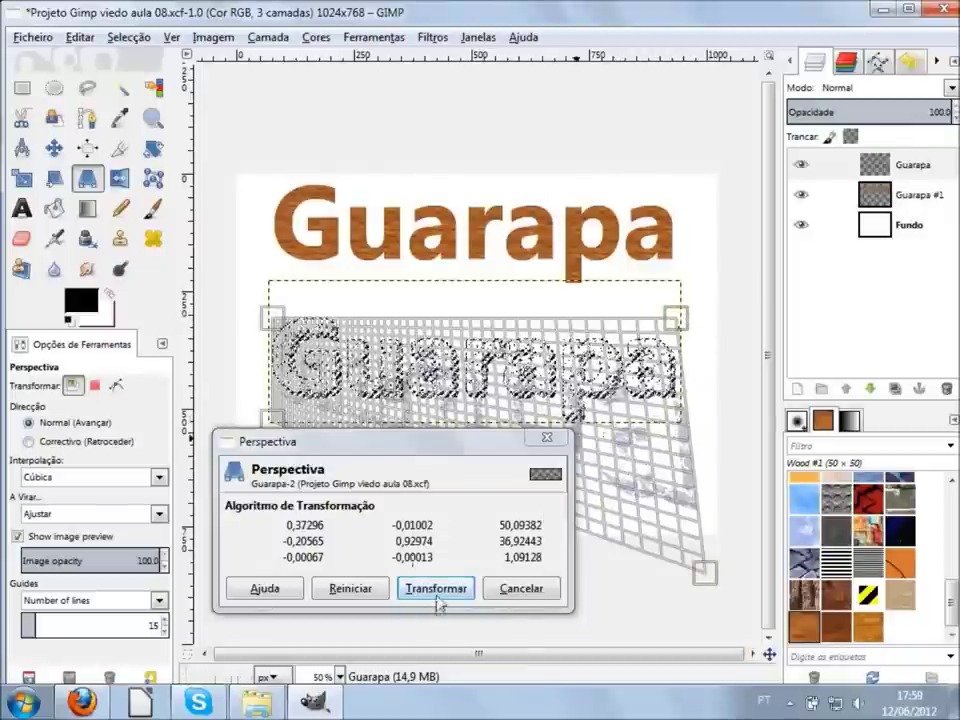
{"action": "mouse_move", "coordinate": [688, 331]}
{"action": "left_mouse_down"}
{"action": "mouse_move", "coordinate": [734, 304]}
{"action": "mouse_move", "coordinate": [622, 305]}
{"action": "left_mouse_up"}
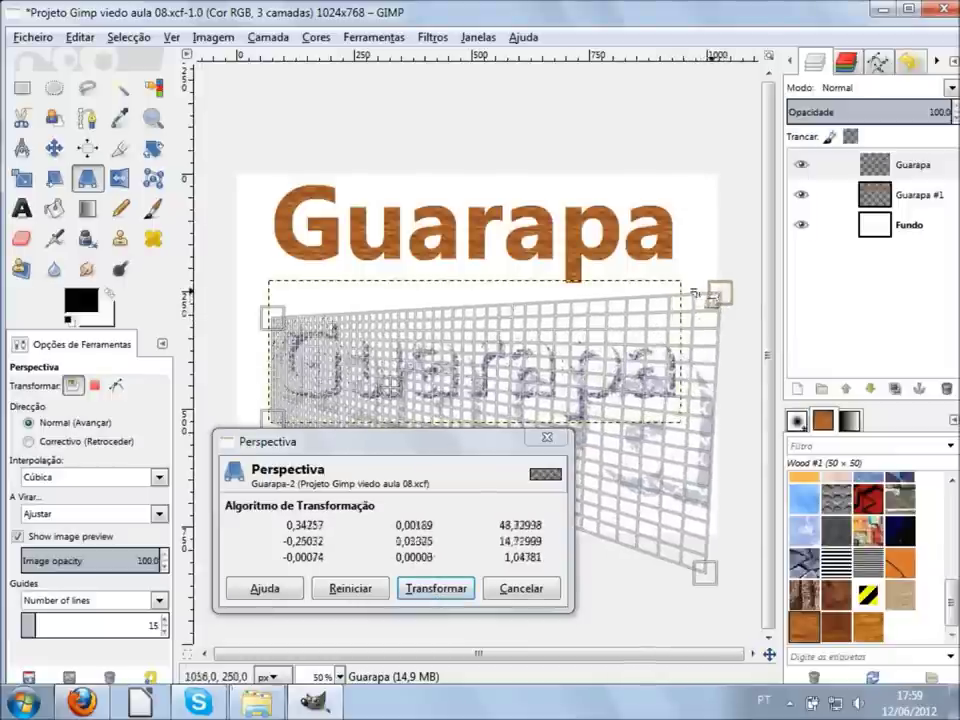
{"action": "mouse_move", "coordinate": [612, 297]}
{"action": "left_mouse_down"}
{"action": "mouse_move", "coordinate": [706, 289]}
{"action": "mouse_move", "coordinate": [705, 272]}
{"action": "left_mouse_up"}
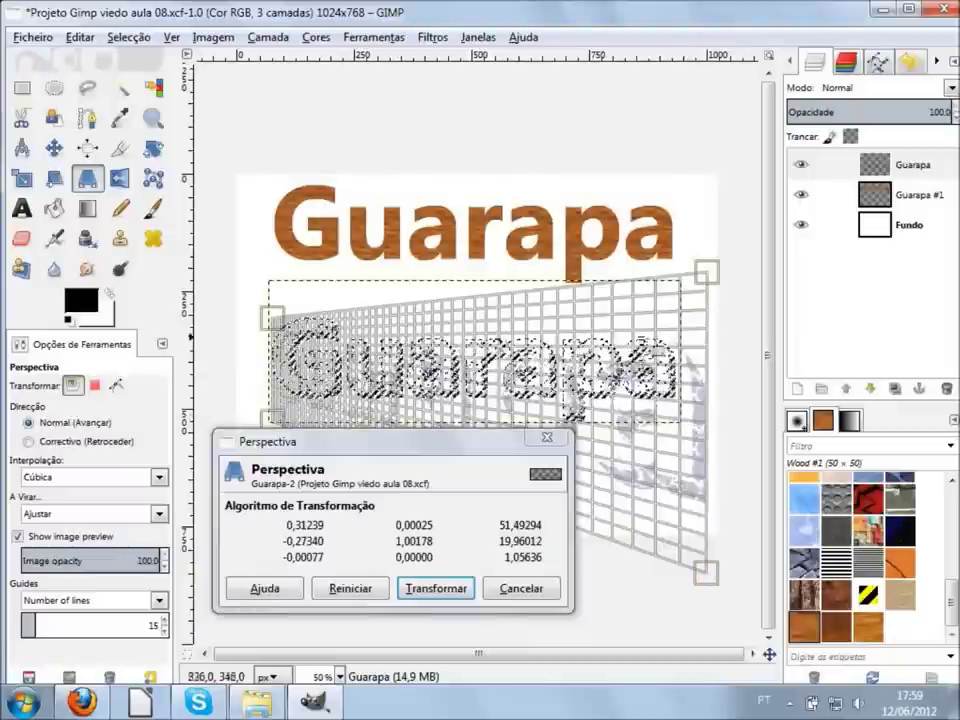
{"action": "left_click", "coordinate": [431, 586]}
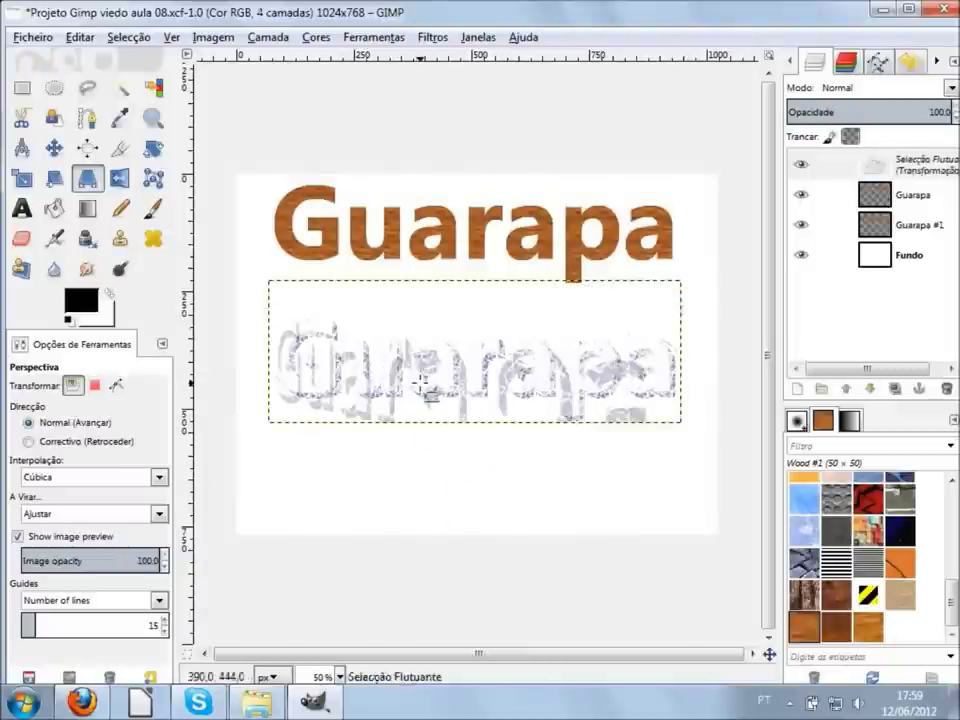
Step: Anchor the floating perspective copy into its layer with Ctrl+H
{"action": "key", "text": "1"}
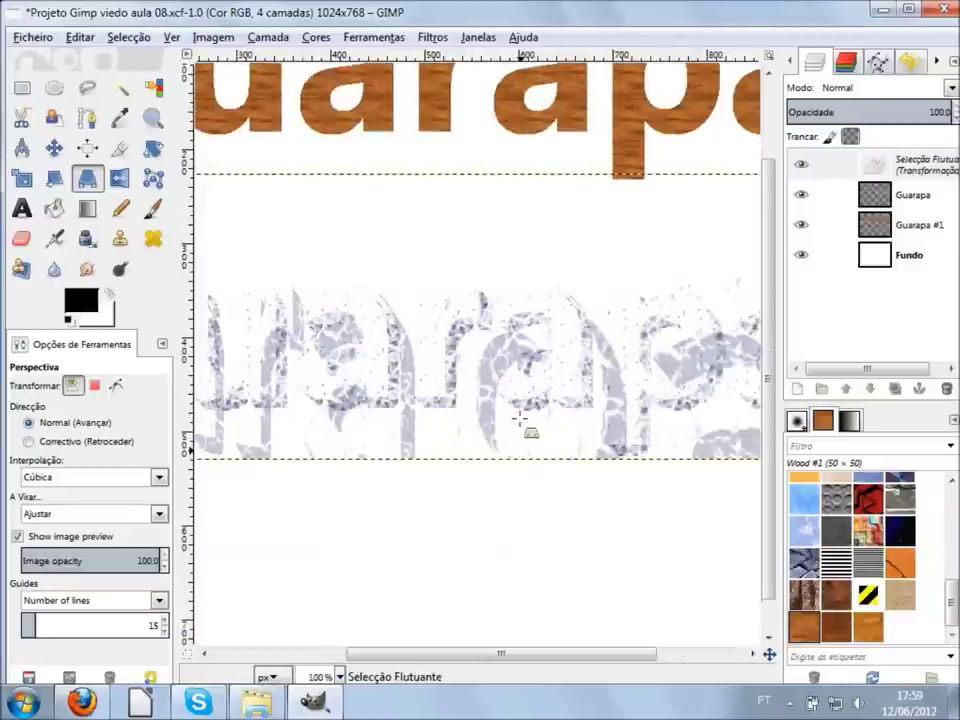
{"action": "scroll", "coordinate": [519, 419], "scroll_direction": "down", "scroll_amount": 1}
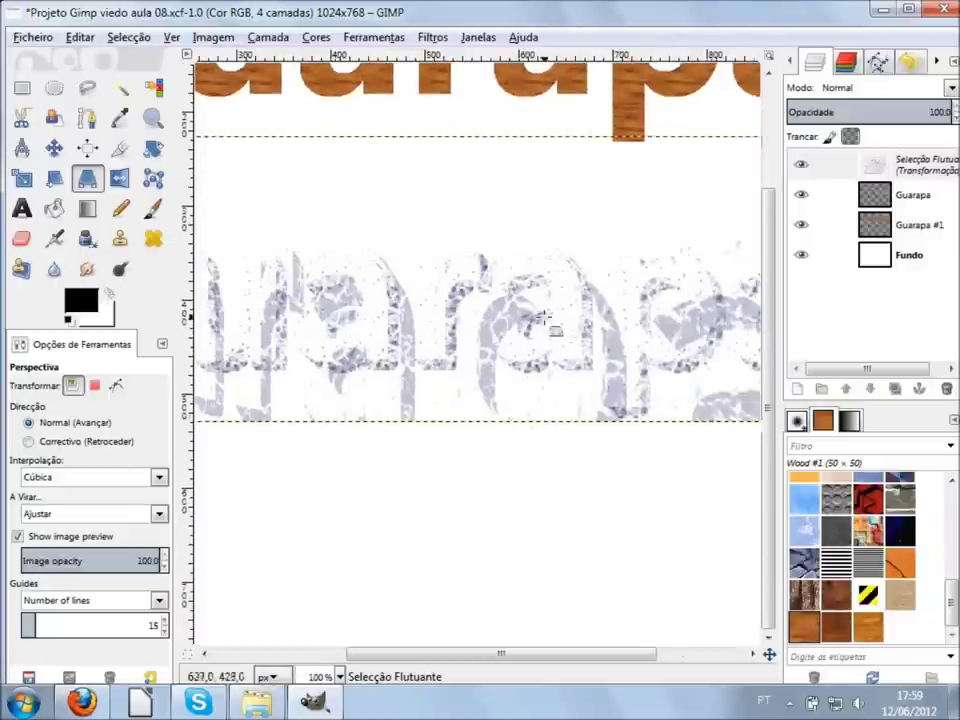
{"action": "key", "text": "minus"}
{"action": "key", "text": "z"}
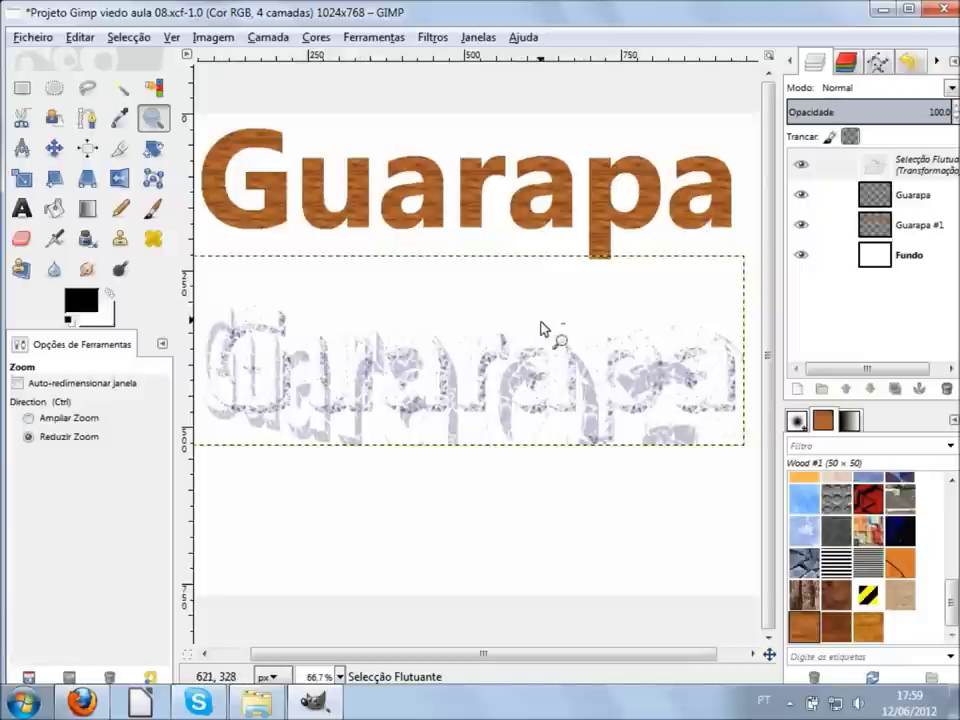
{"action": "key", "text": "ctrl+h"}
{"action": "left_click", "coordinate": [525, 420]}
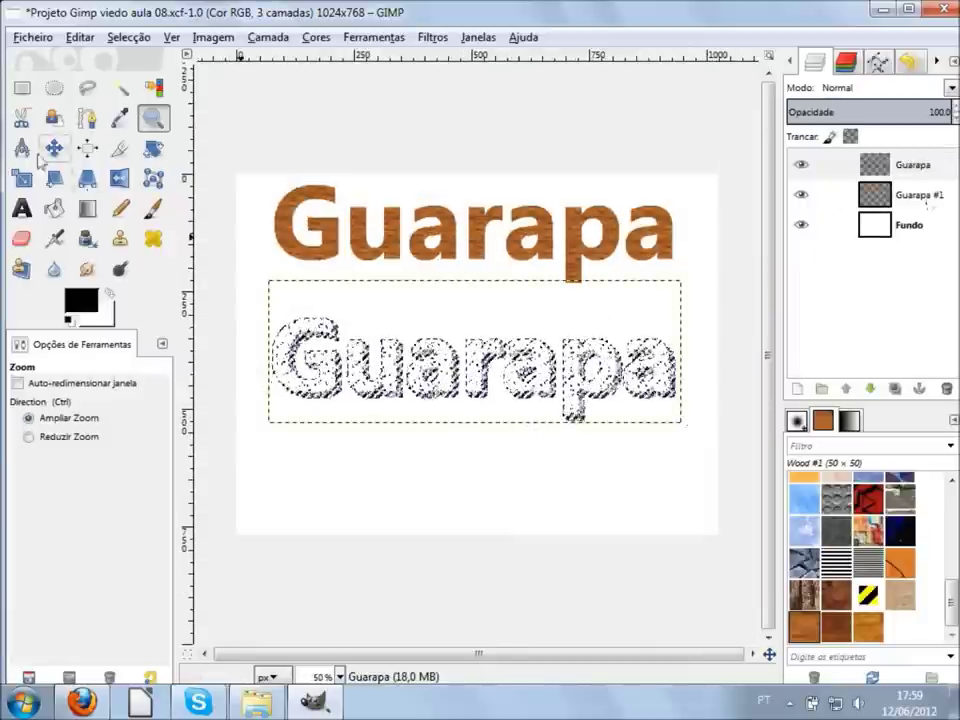
Step: Zoom in on the blue lettering and make the blue Guarapa layer active
{"action": "left_click", "coordinate": [152, 88]}
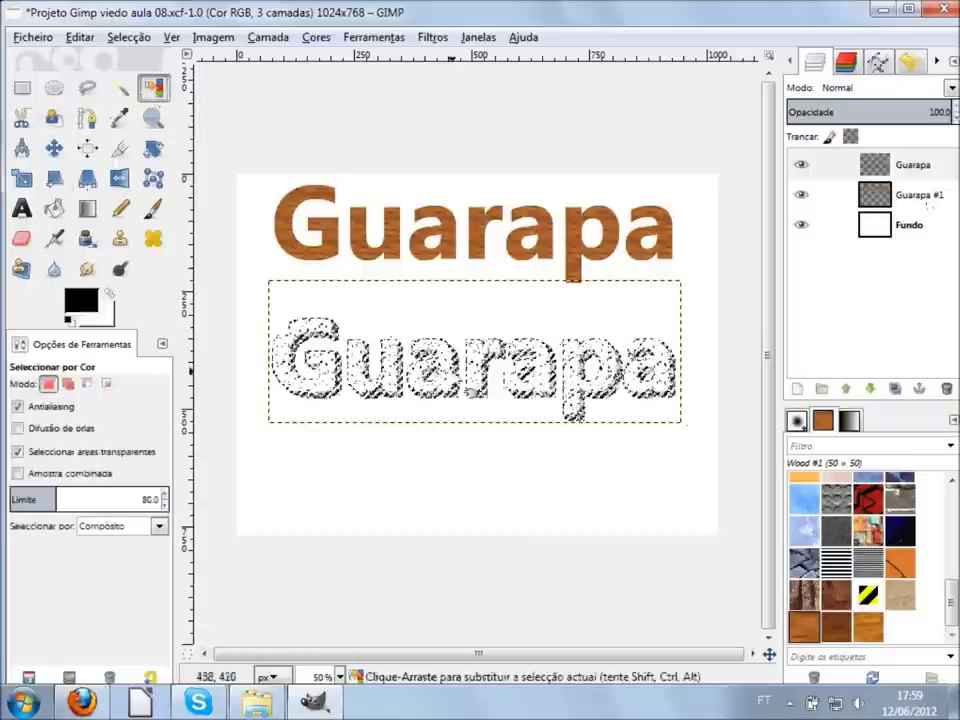
{"action": "left_click", "coordinate": [22, 89]}
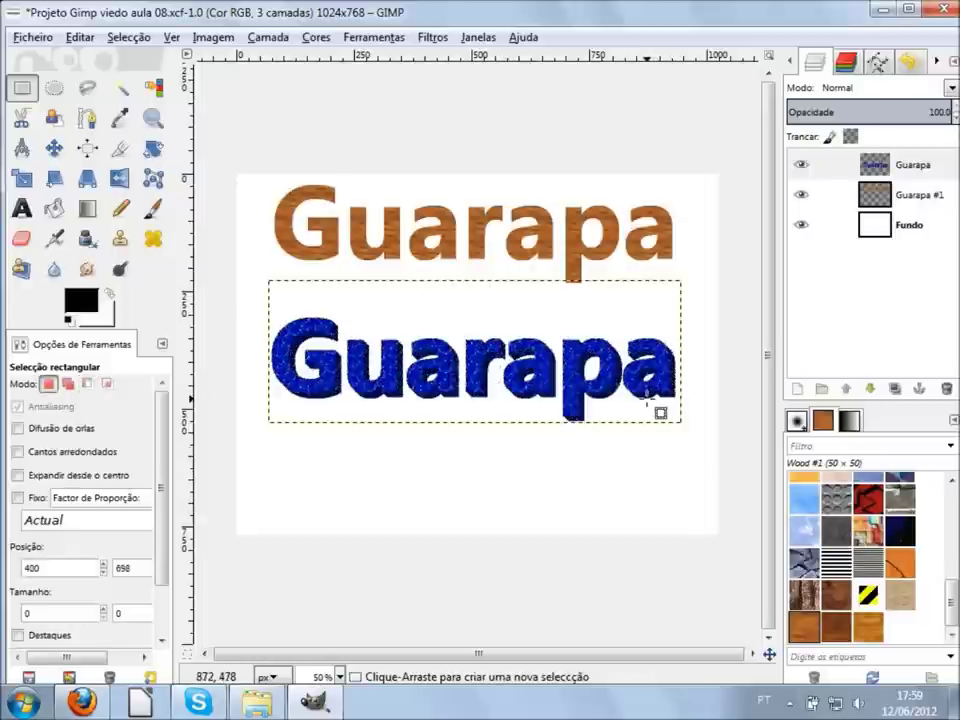
{"action": "key", "text": "2"}
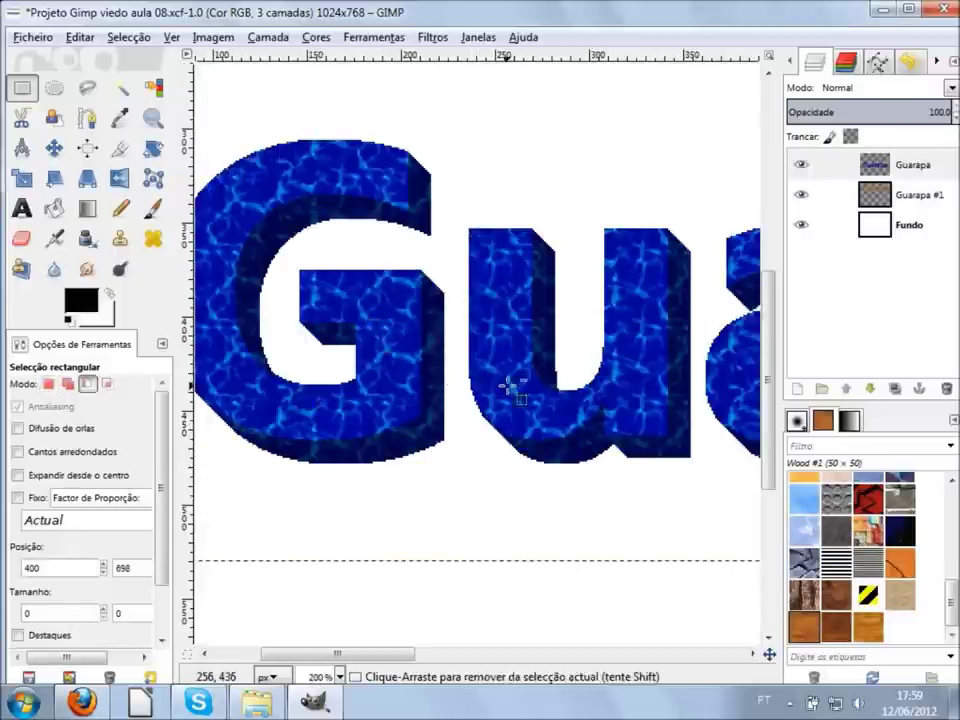
{"action": "scroll", "coordinate": [512, 388], "scroll_direction": "down", "scroll_amount": 2}
{"action": "scroll", "coordinate": [748, 230], "scroll_direction": "down", "scroll_amount": 2}
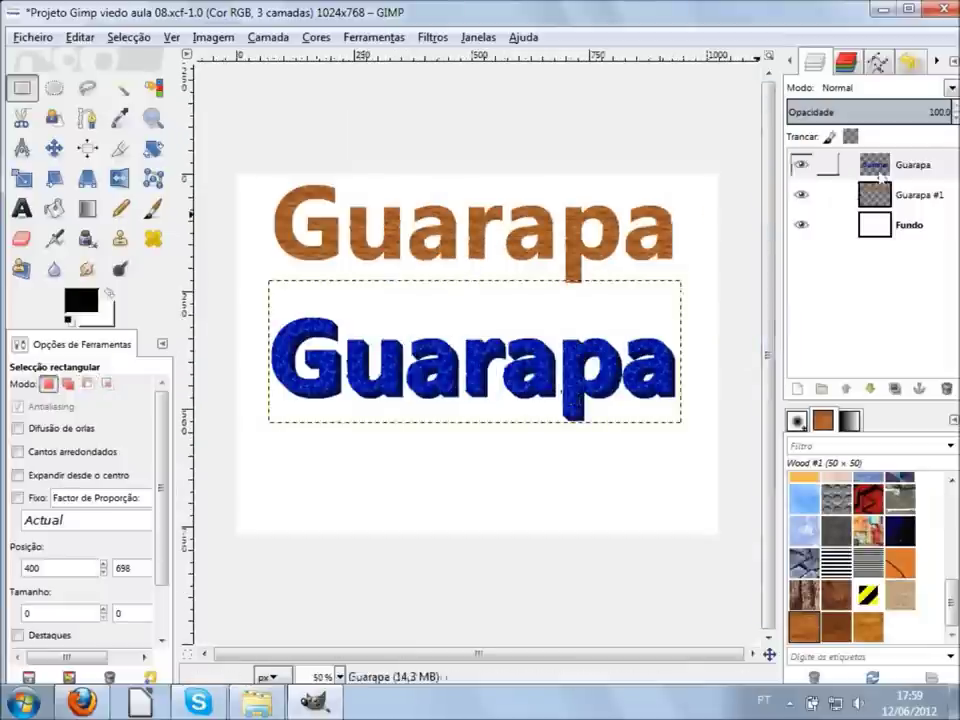
{"action": "left_click", "coordinate": [905, 165]}
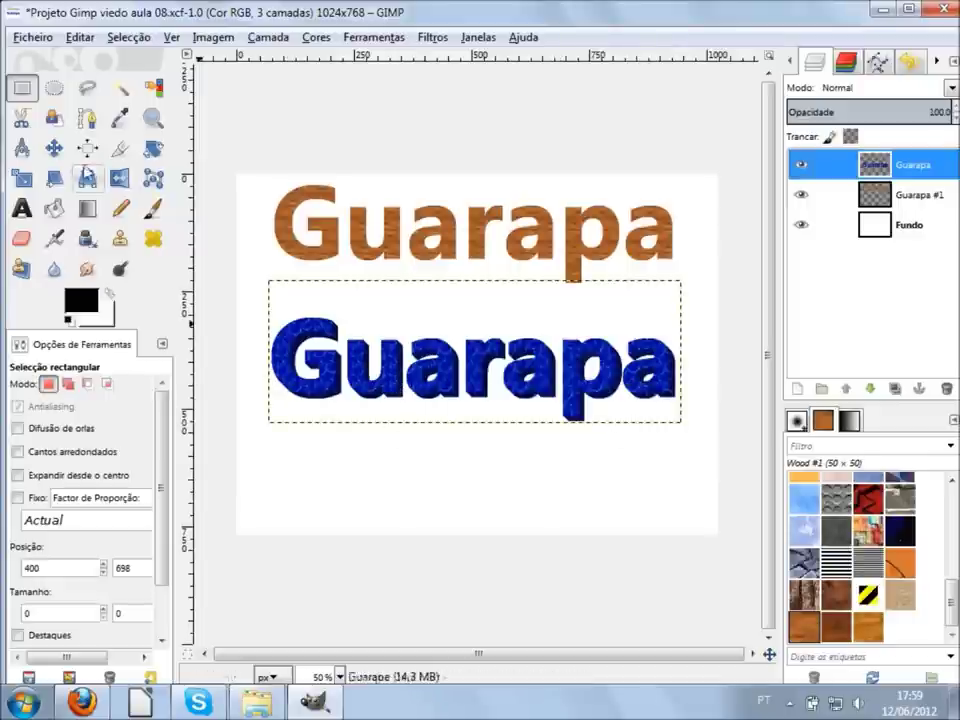
{"action": "left_click", "coordinate": [86, 179]}
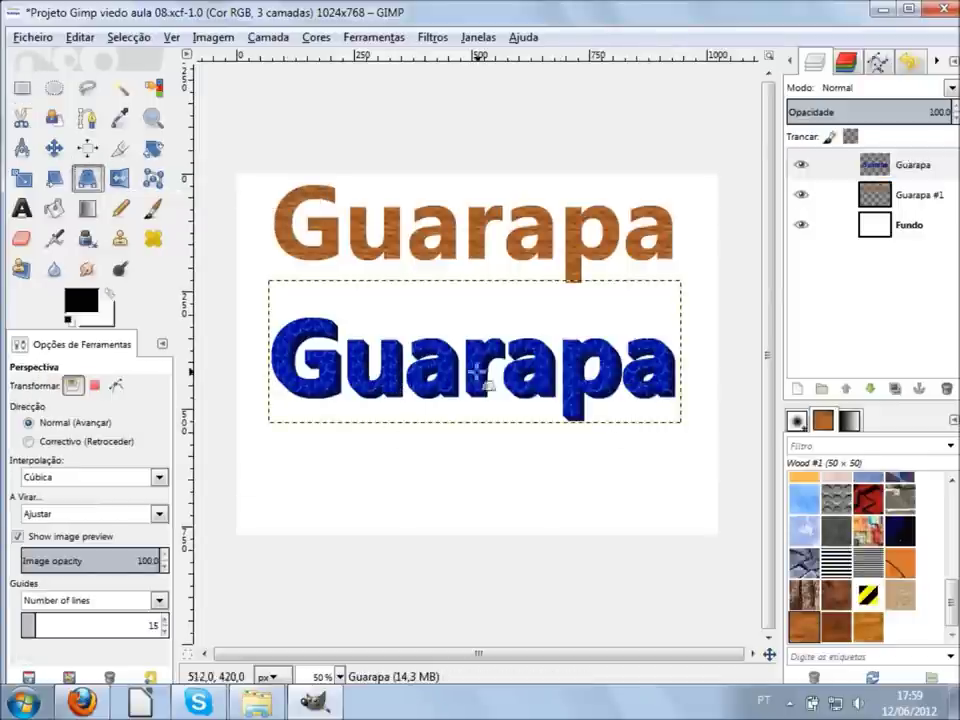
Step: Warp the blue Guarapa in perspective, dropping the lower-right and raising the upper-right corners
{"action": "left_click", "coordinate": [485, 366]}
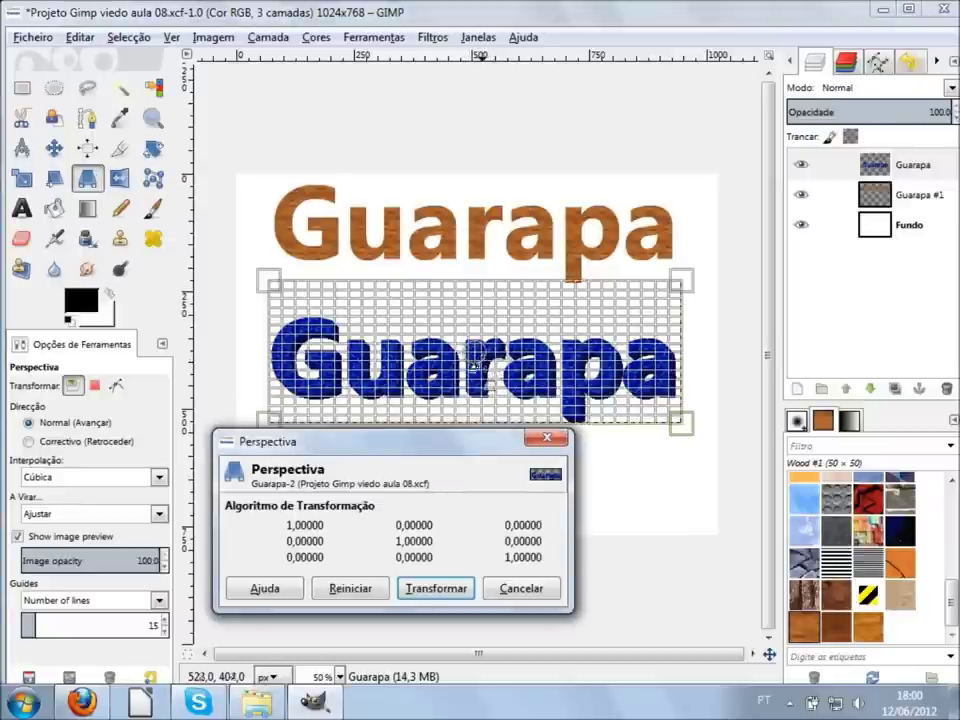
{"action": "left_click_drag", "start_coordinate": [681, 423], "coordinate": [672, 628]}
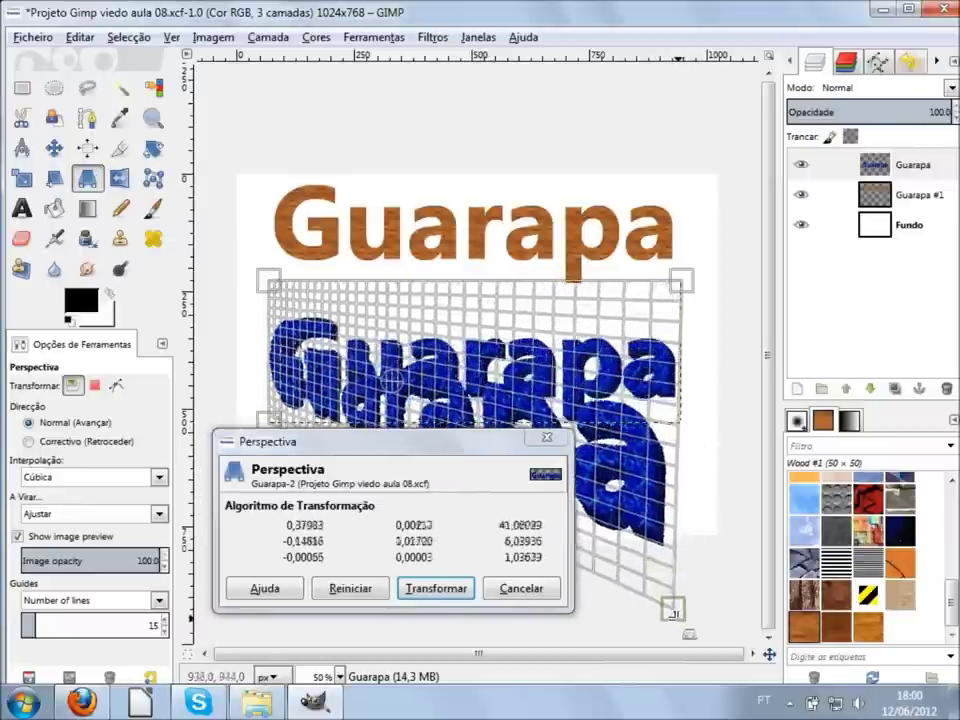
{"action": "left_click_drag", "start_coordinate": [686, 280], "coordinate": [695, 252]}
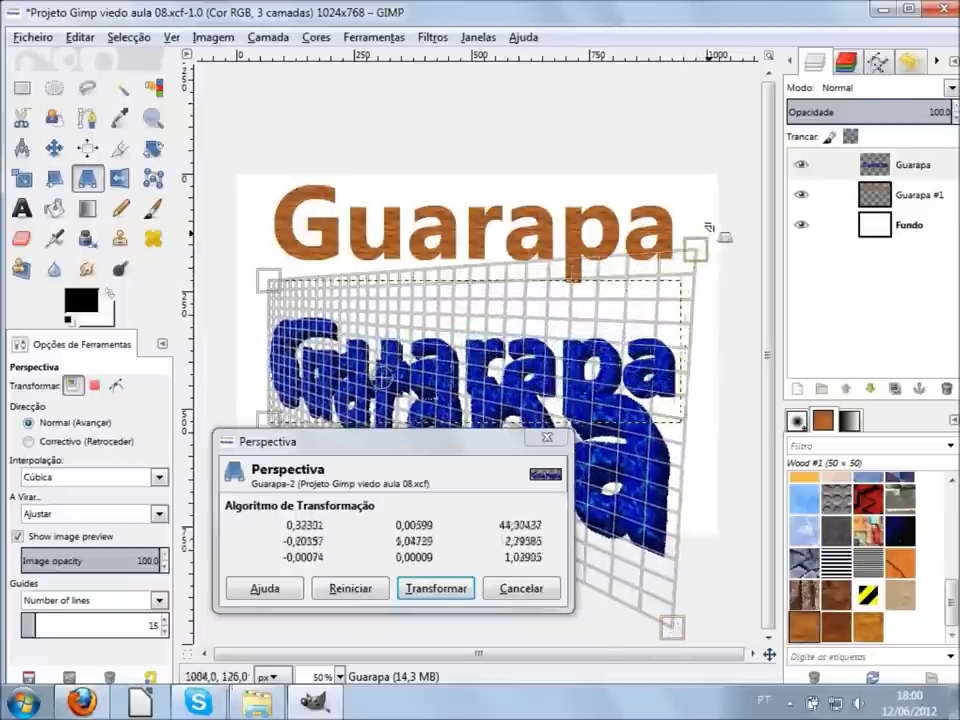
{"action": "mouse_move", "coordinate": [695, 252]}
{"action": "left_mouse_down"}
{"action": "mouse_move", "coordinate": [660, 323]}
{"action": "mouse_move", "coordinate": [678, 287]}
{"action": "left_mouse_up"}
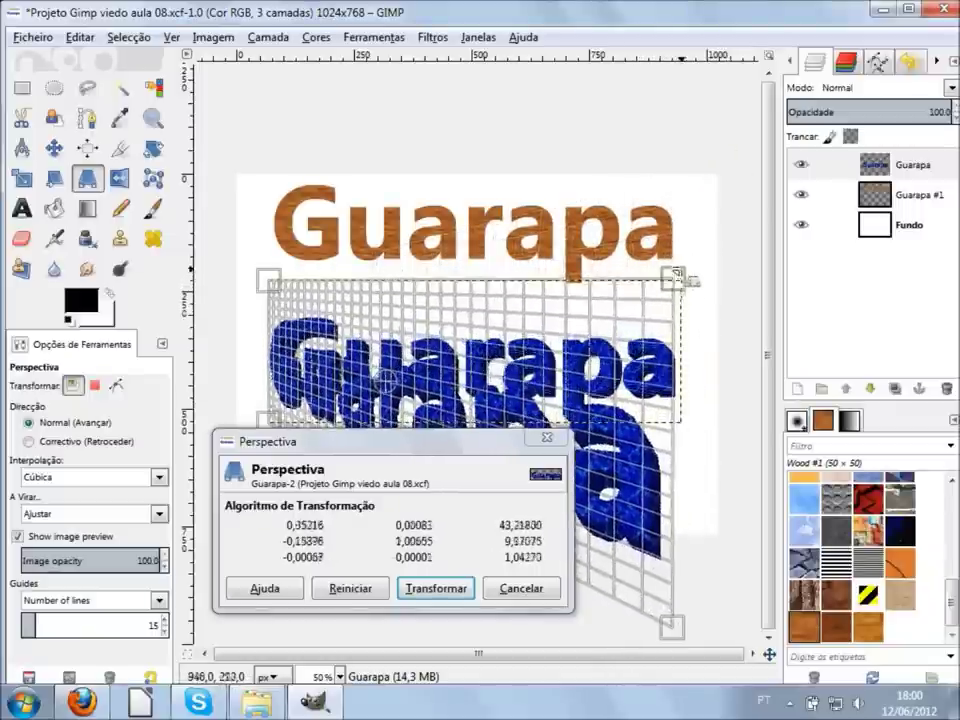
{"action": "left_click_drag", "start_coordinate": [678, 287], "coordinate": [675, 268]}
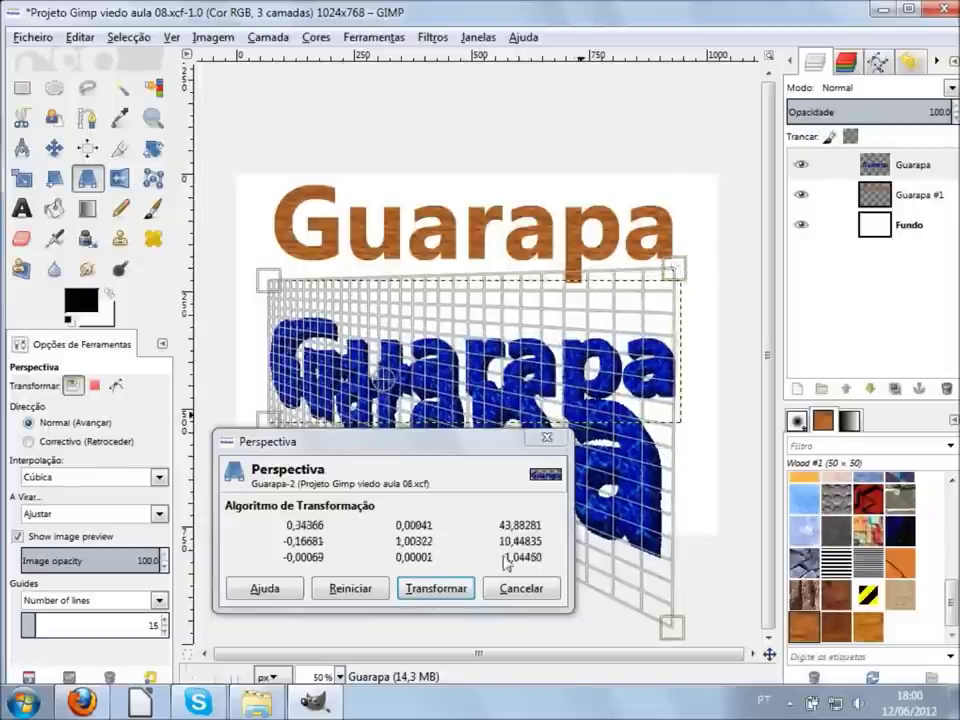
{"action": "left_click", "coordinate": [436, 589]}
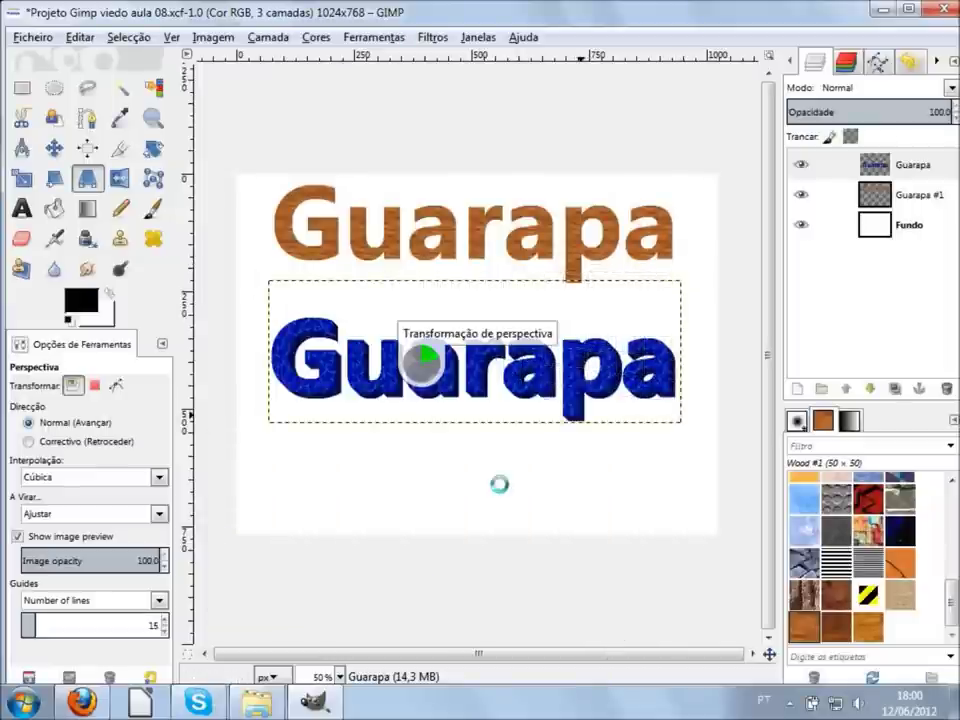
{"action": "left_click", "coordinate": [445, 385]}
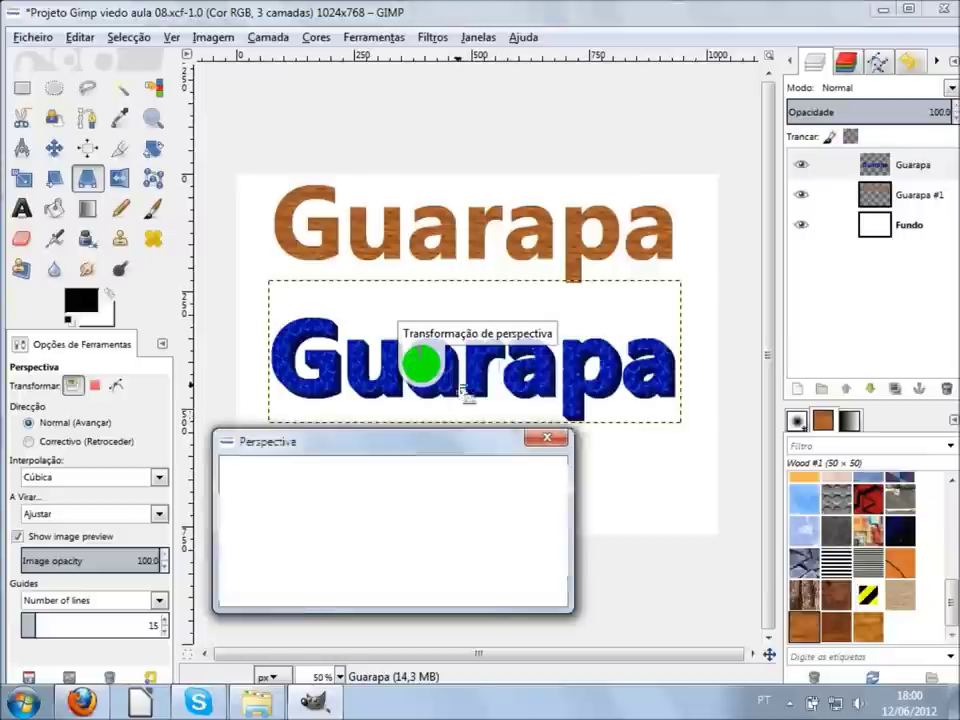
{"action": "left_click", "coordinate": [547, 438]}
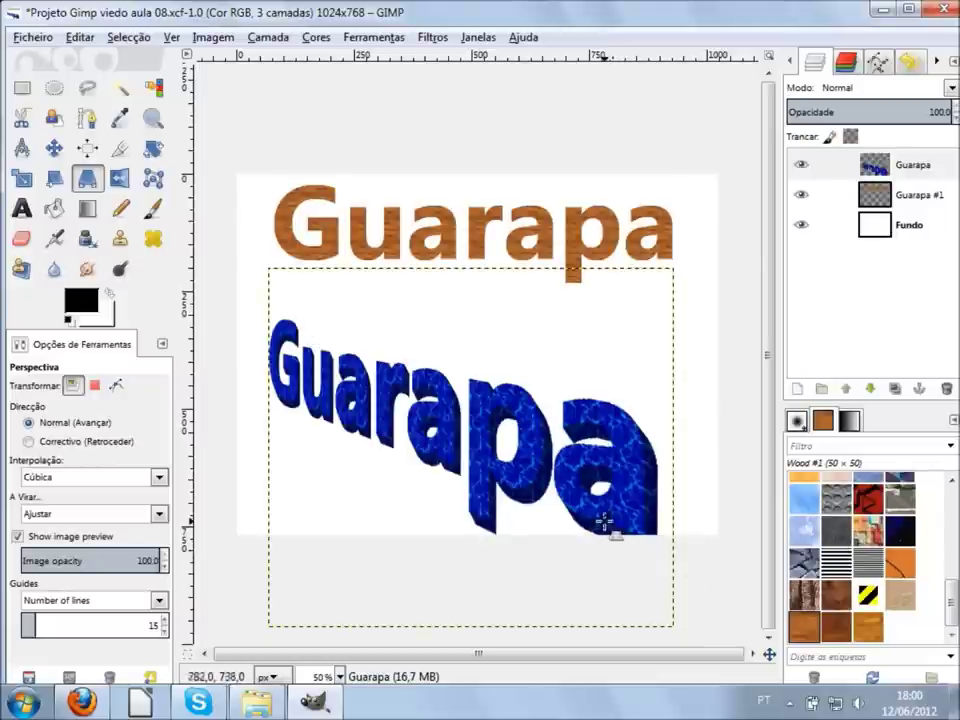
Step: Shift the blue Guarapa layer upward, undoing an accidental background move
{"action": "key", "text": "m"}
{"action": "left_click_drag", "start_coordinate": [606, 483], "coordinate": [608, 447]}
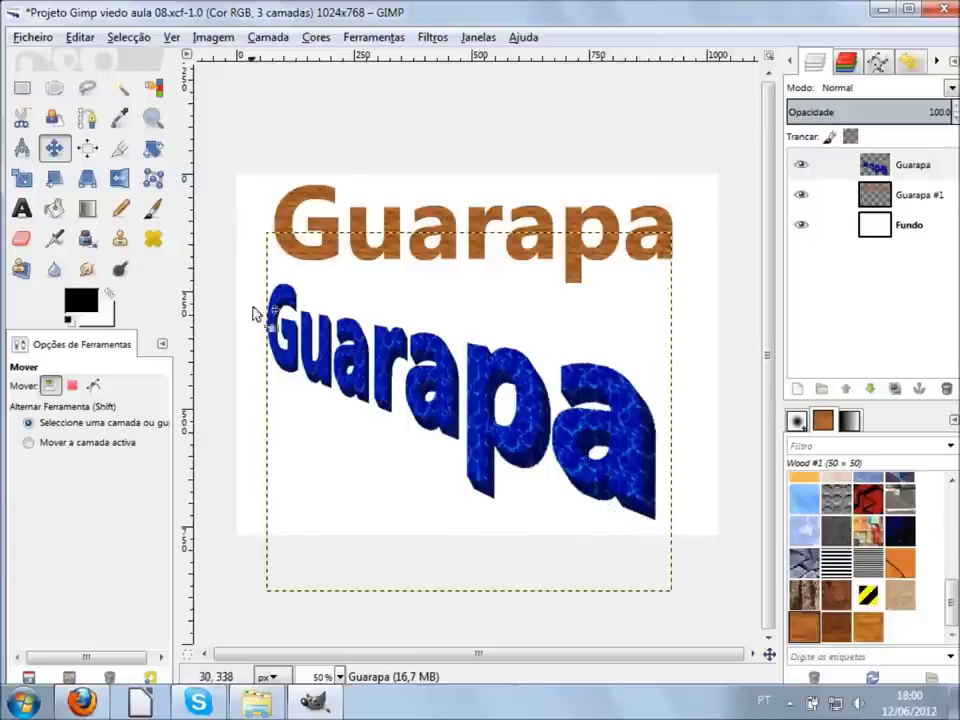
{"action": "left_click_drag", "start_coordinate": [591, 419], "coordinate": [632, 630]}
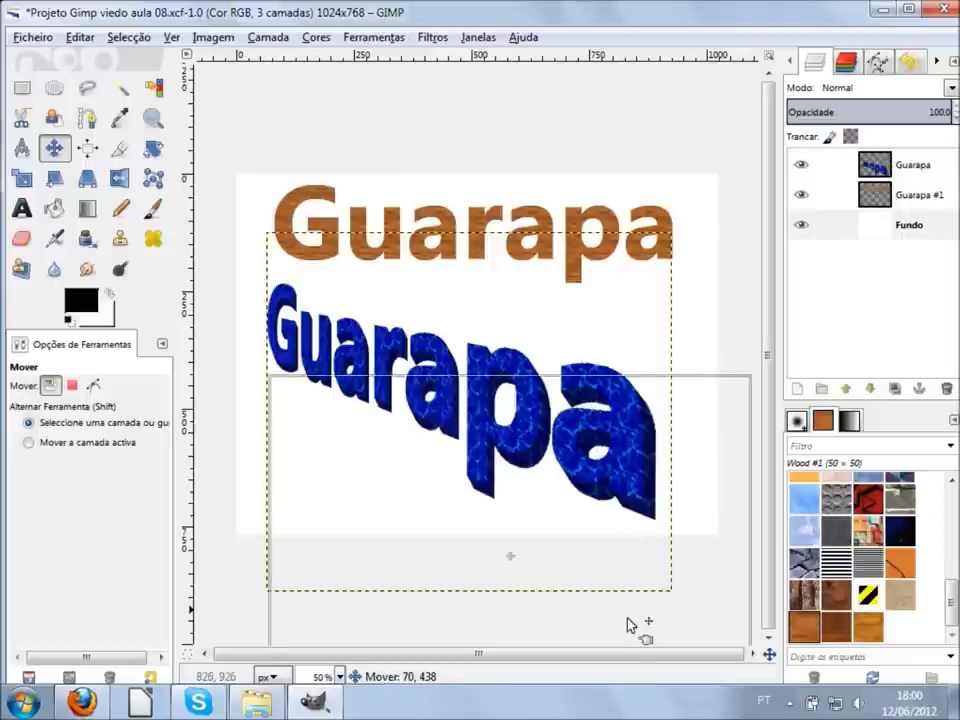
{"action": "key", "text": "ctrl+z"}
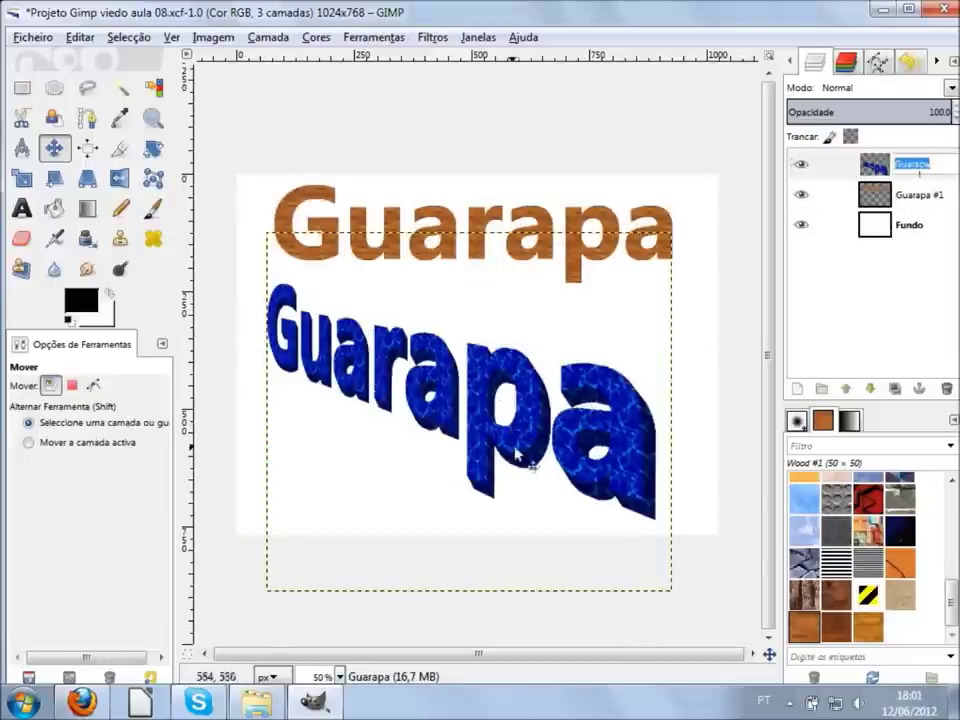
Step: Settle the blue Guarapa just below the wooden text and select the Guarapa #1 layer
{"action": "left_click_drag", "start_coordinate": [533, 450], "coordinate": [536, 606]}
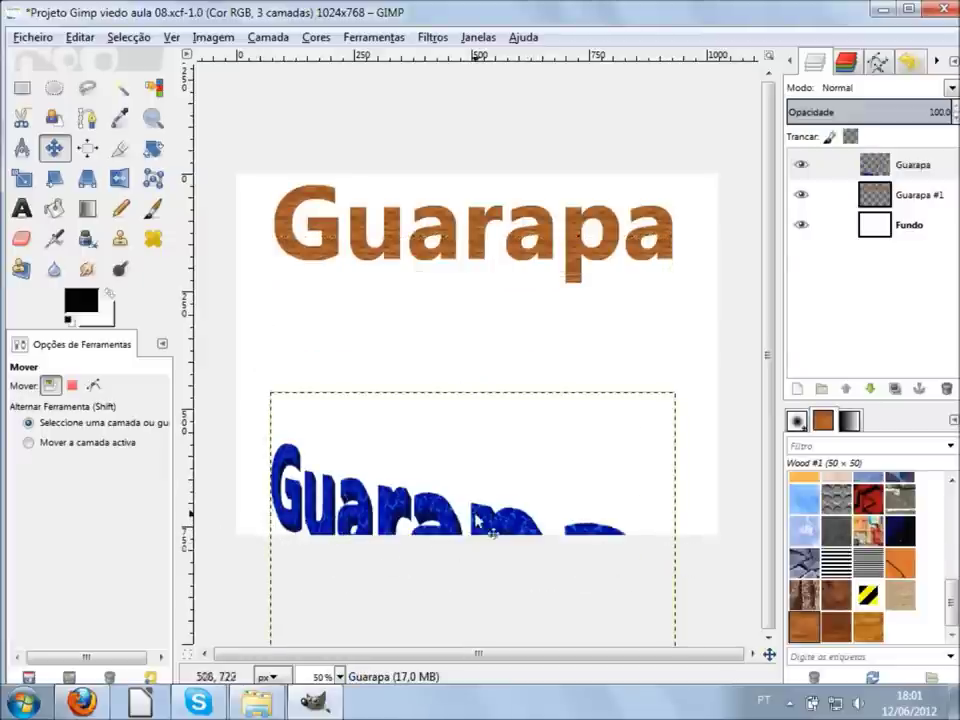
{"action": "left_click_drag", "start_coordinate": [510, 541], "coordinate": [521, 366]}
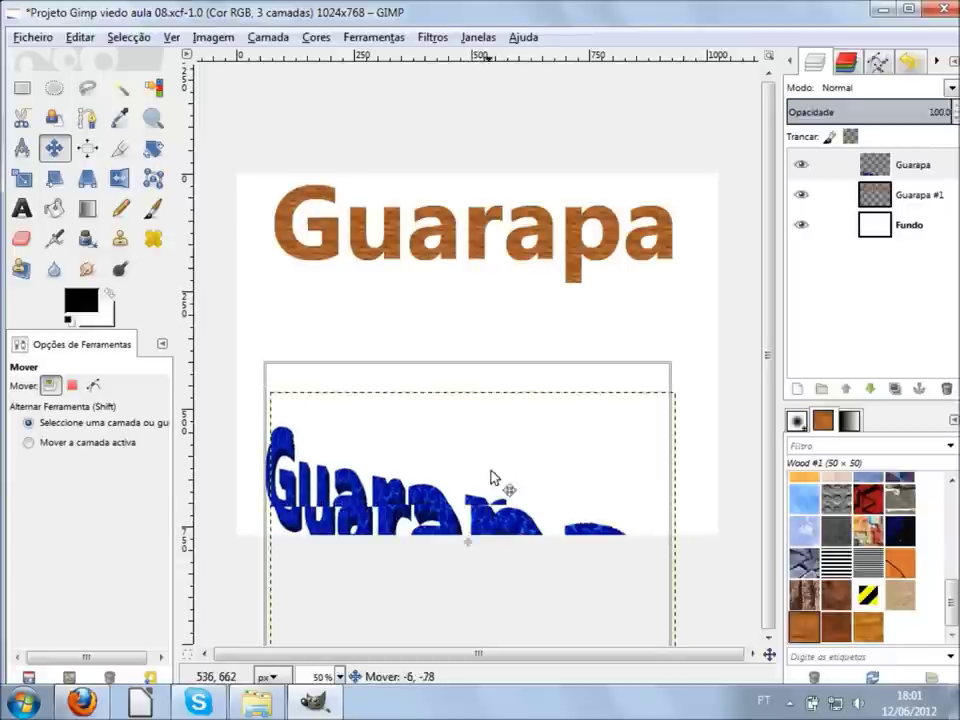
{"action": "mouse_move", "coordinate": [506, 361]}
{"action": "left_mouse_down"}
{"action": "mouse_move", "coordinate": [495, 447]}
{"action": "mouse_move", "coordinate": [488, 405]}
{"action": "left_mouse_up"}
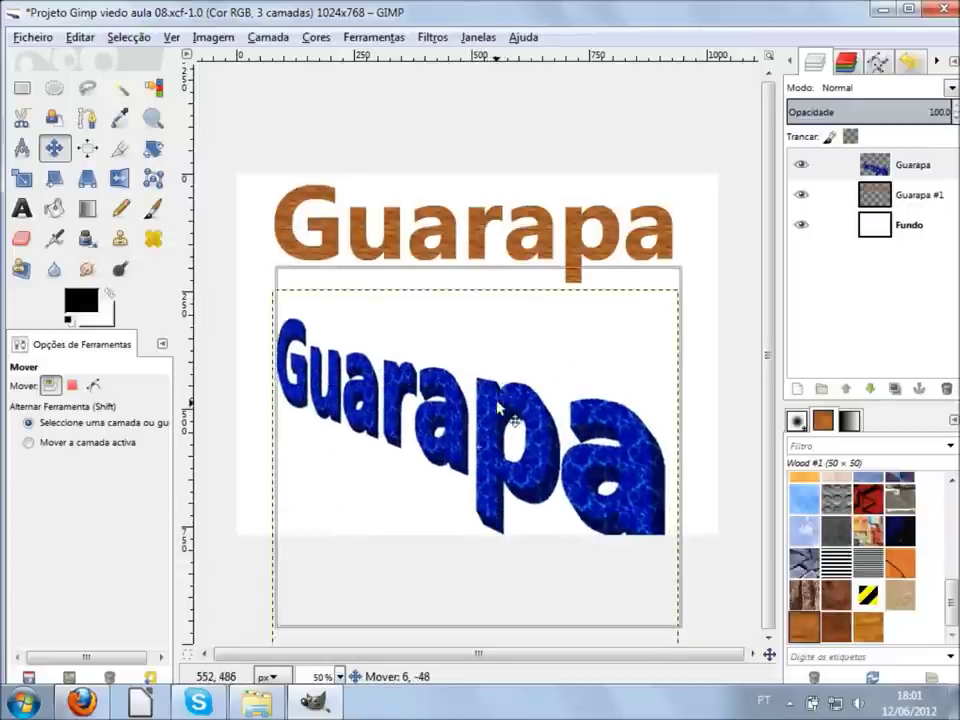
{"action": "left_click", "coordinate": [910, 200]}
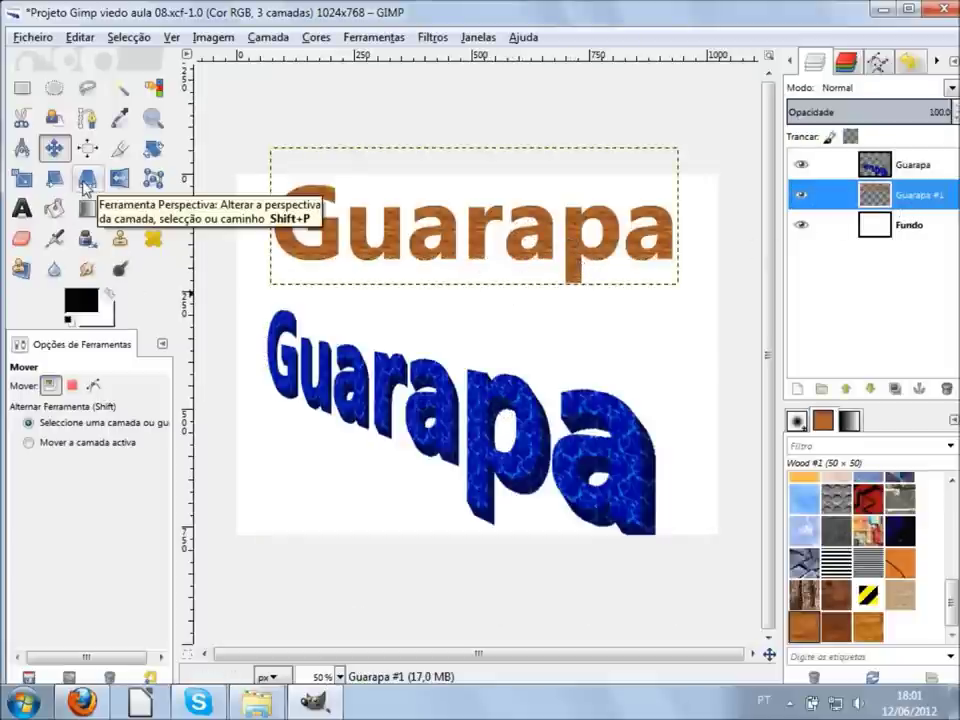
Step: Perspective-warp the wooden Guarapa with an enlarged left G and a shrunken right end
{"action": "left_click", "coordinate": [86, 181]}
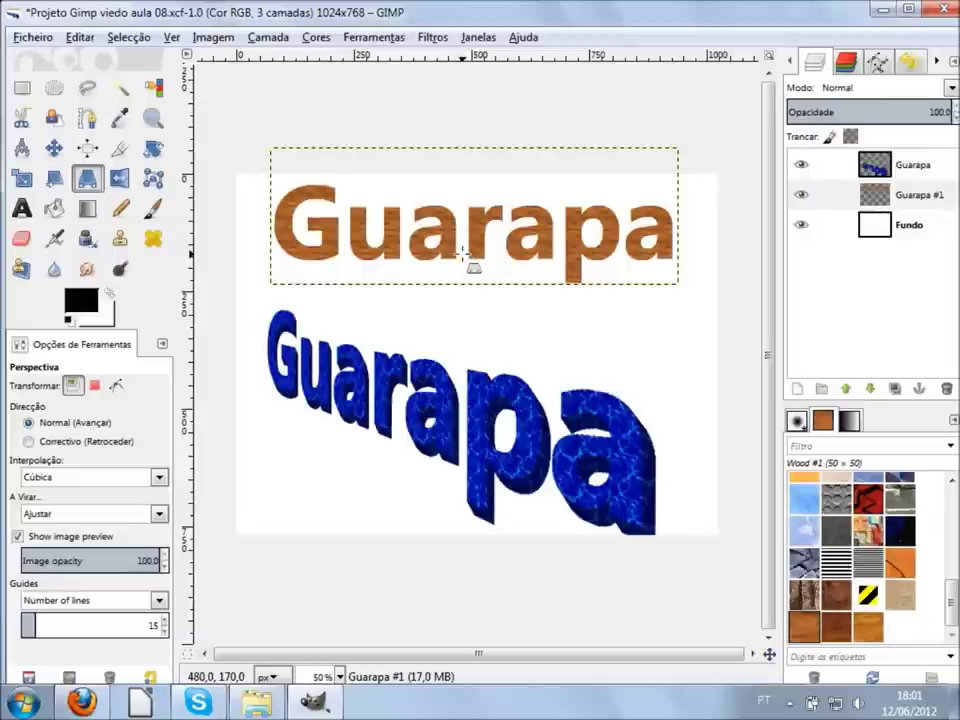
{"action": "left_click", "coordinate": [492, 238]}
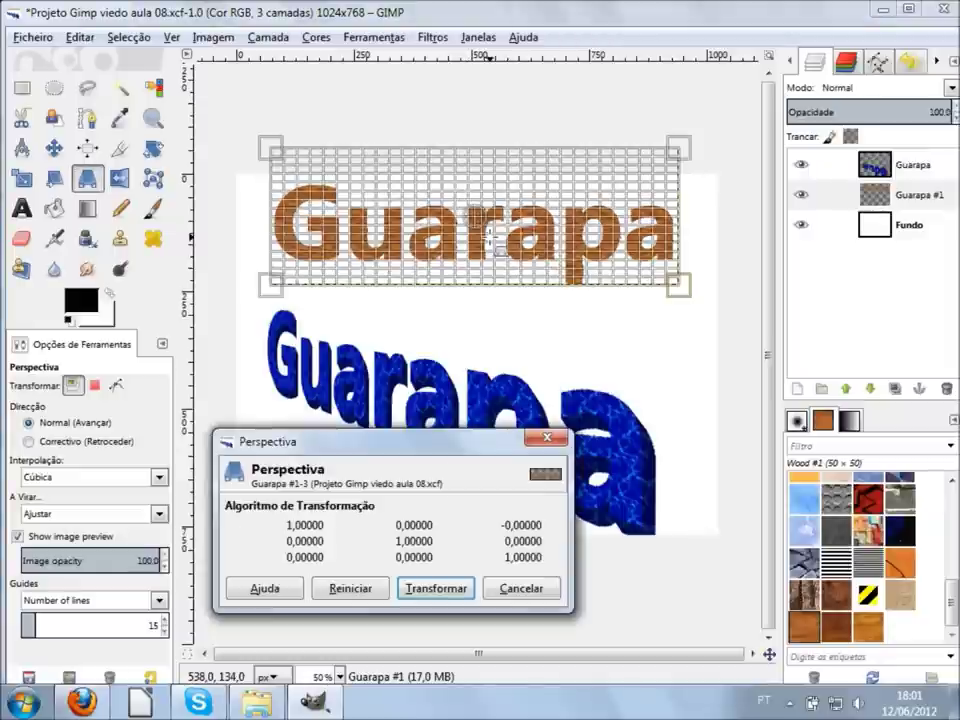
{"action": "mouse_move", "coordinate": [268, 290]}
{"action": "left_mouse_down"}
{"action": "mouse_move", "coordinate": [295, 300]}
{"action": "mouse_move", "coordinate": [348, 396]}
{"action": "mouse_move", "coordinate": [228, 500]}
{"action": "left_mouse_up"}
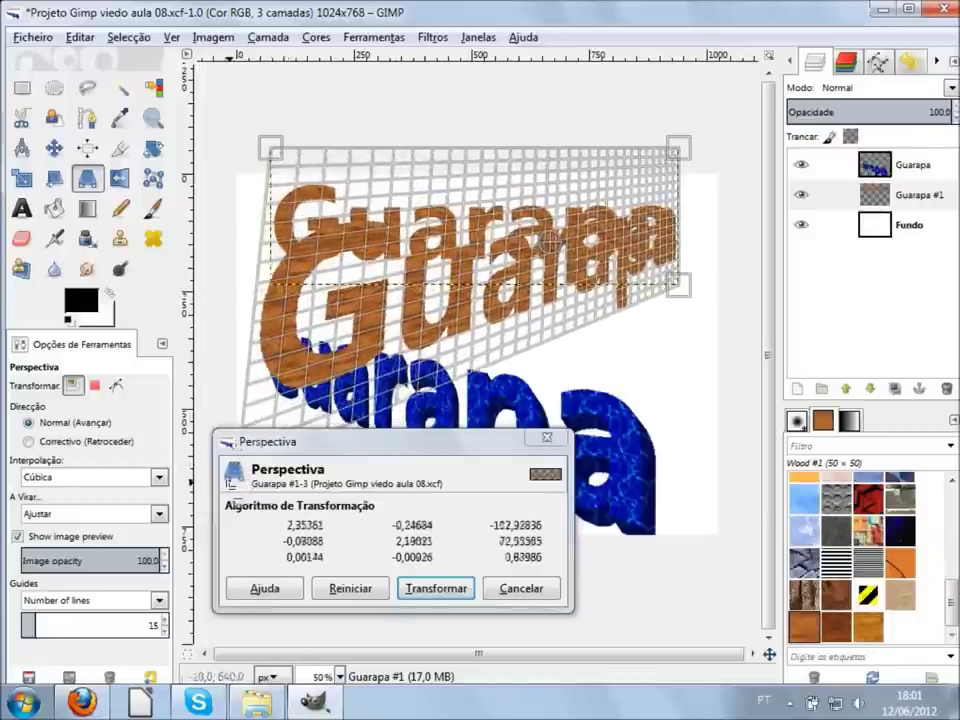
{"action": "left_click_drag", "start_coordinate": [678, 286], "coordinate": [678, 165]}
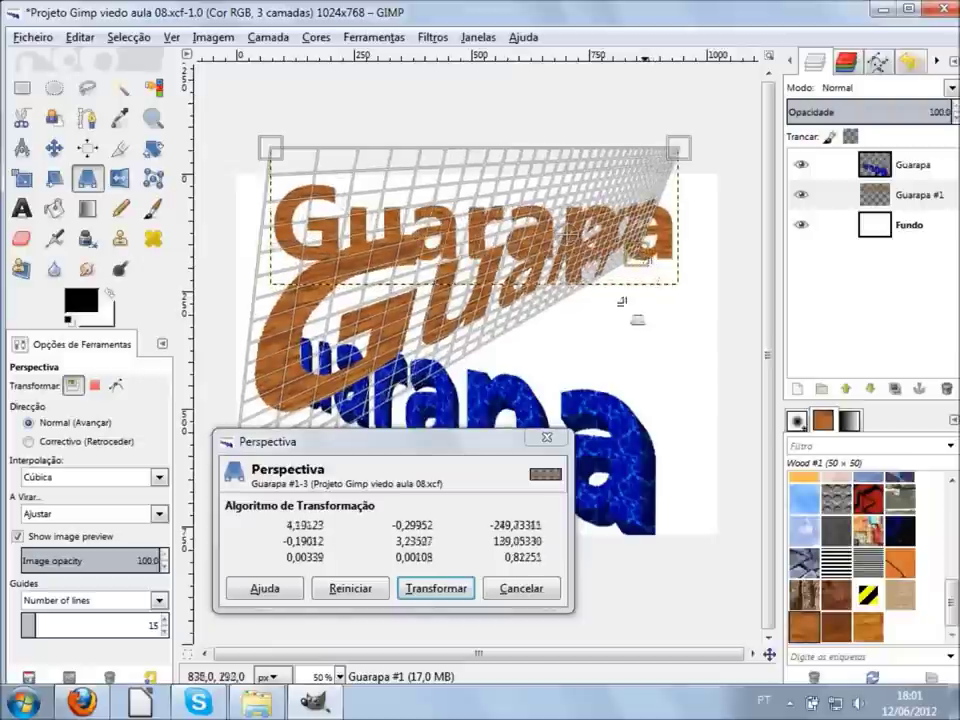
{"action": "left_click", "coordinate": [465, 588]}
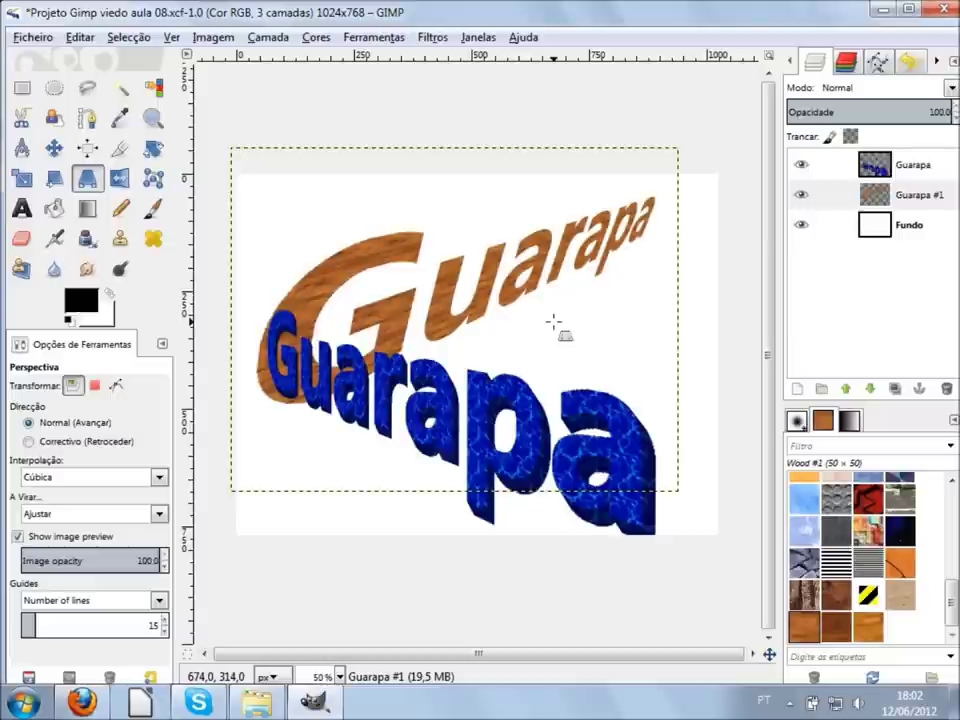
{"action": "key", "text": "m"}
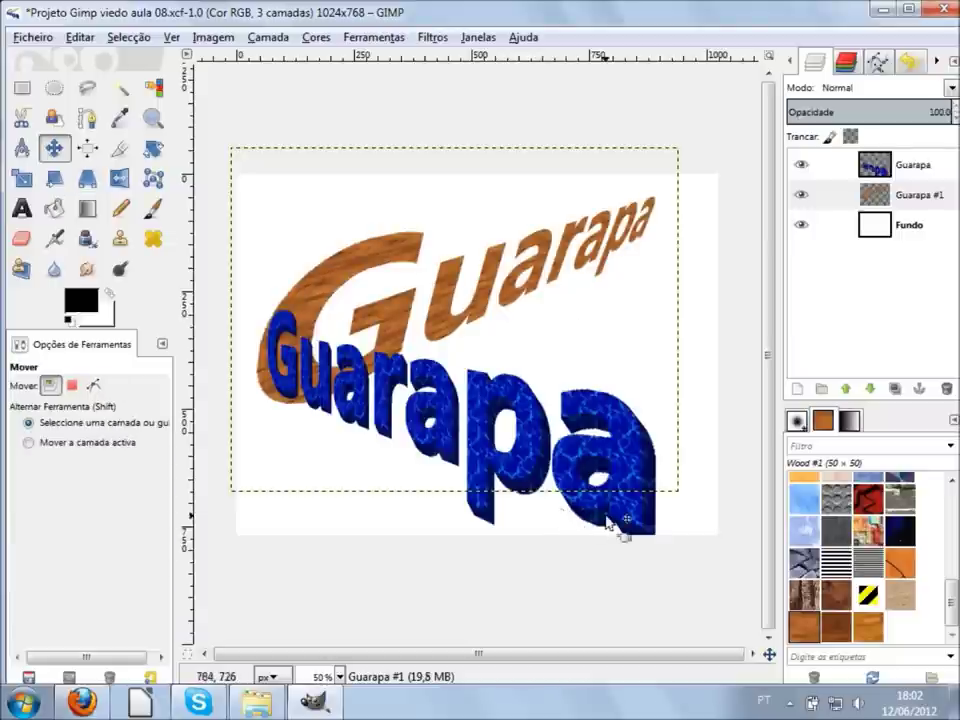
Step: Drag the blue Guarapa layer down-right past the canvas edge, then zoom out to 33.3%
{"action": "left_click", "coordinate": [607, 520]}
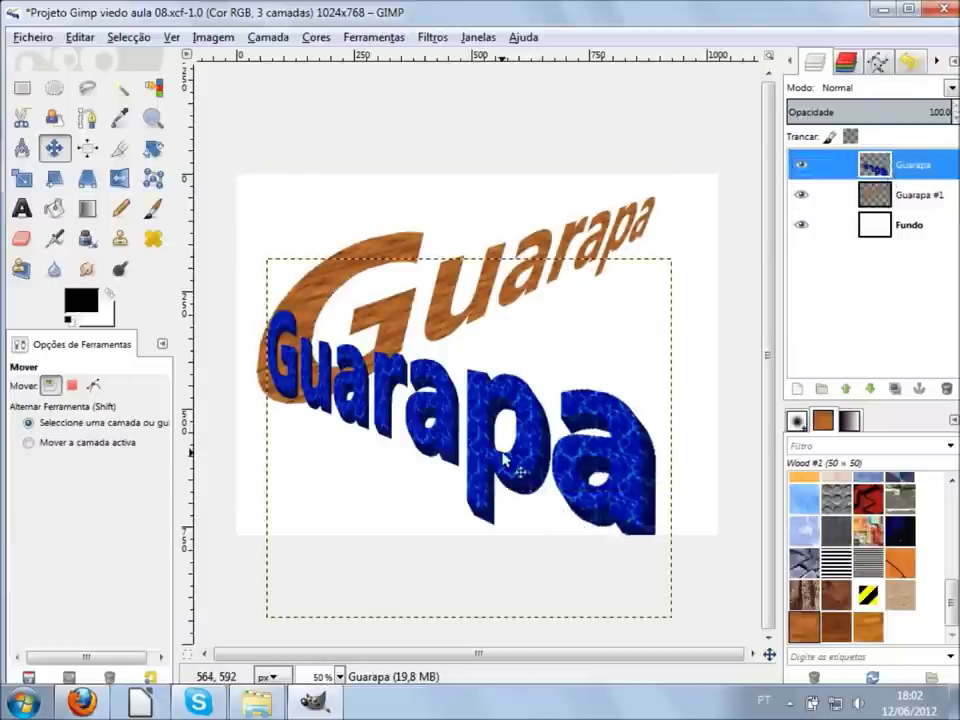
{"action": "left_click_drag", "start_coordinate": [505, 460], "coordinate": [602, 513]}
{"action": "left_click_drag", "start_coordinate": [520, 463], "coordinate": [546, 508]}
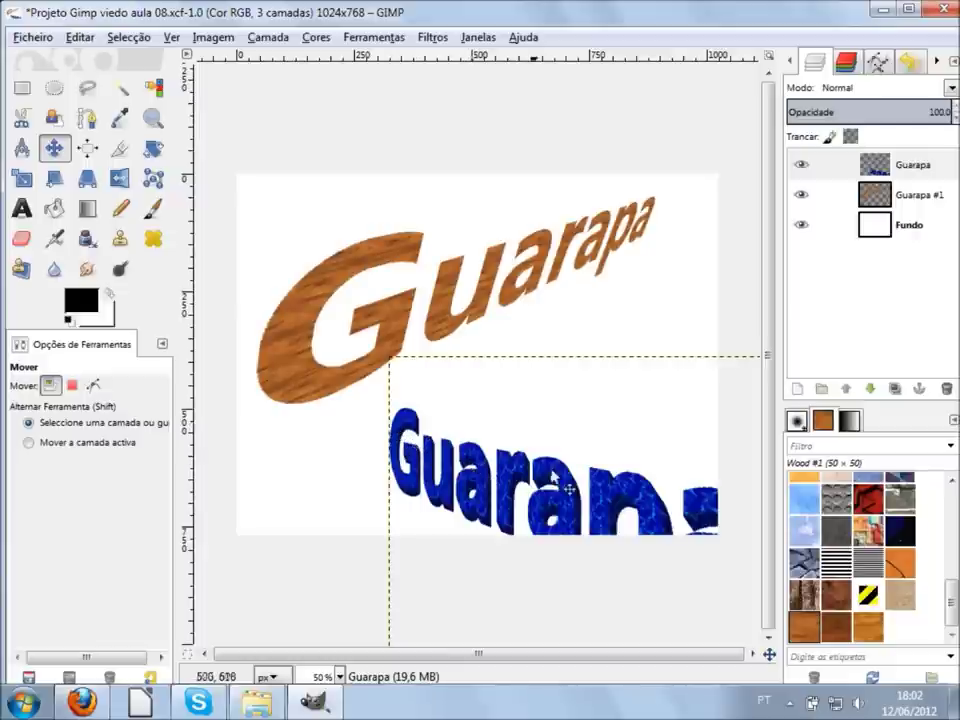
{"action": "key", "text": "minus"}
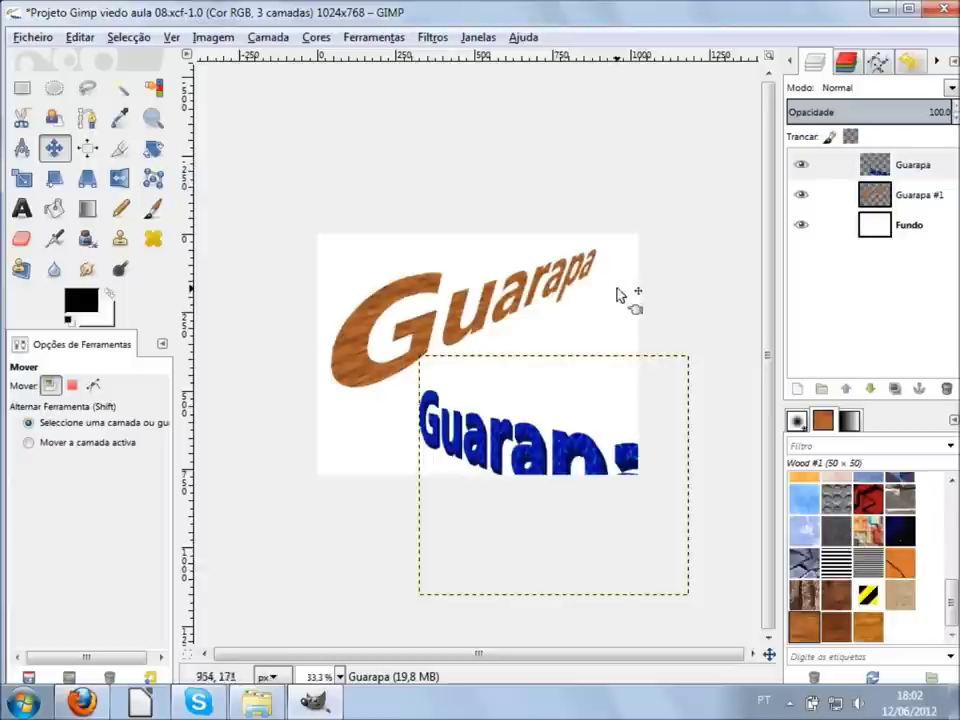
Step: Zoom in and back out on the canvas, then open the Imagem menu
{"action": "key", "text": "shift+m"}
{"action": "scroll", "coordinate": [638, 265], "scroll_direction": "up", "scroll_amount": 3}
{"action": "scroll", "coordinate": [643, 268], "scroll_direction": "up", "scroll_amount": 1}
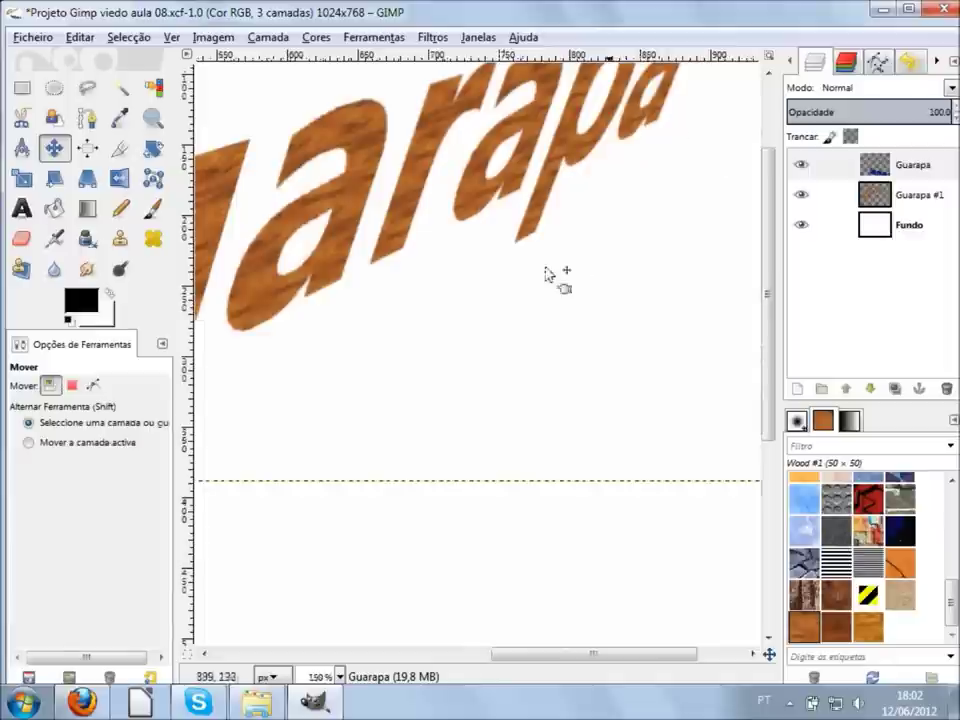
{"action": "scroll", "coordinate": [636, 364], "scroll_direction": "down", "scroll_amount": 1}
{"action": "scroll", "coordinate": [628, 360], "scroll_direction": "down", "scroll_amount": 1}
{"action": "key", "text": "shift"}
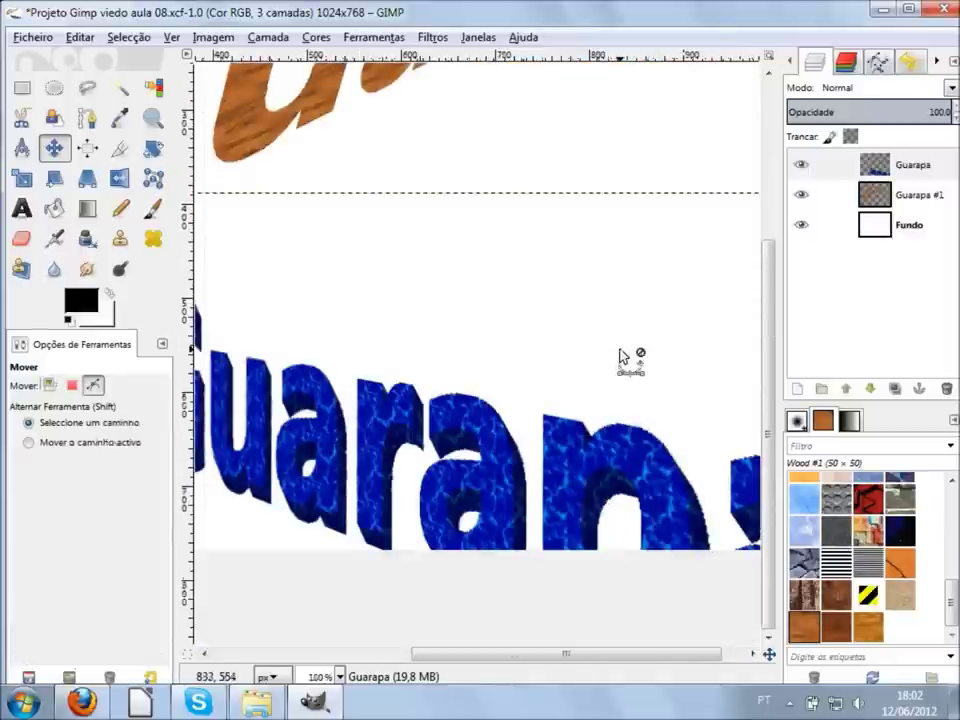
{"action": "scroll", "coordinate": [625, 354], "scroll_direction": "down", "scroll_amount": 2}
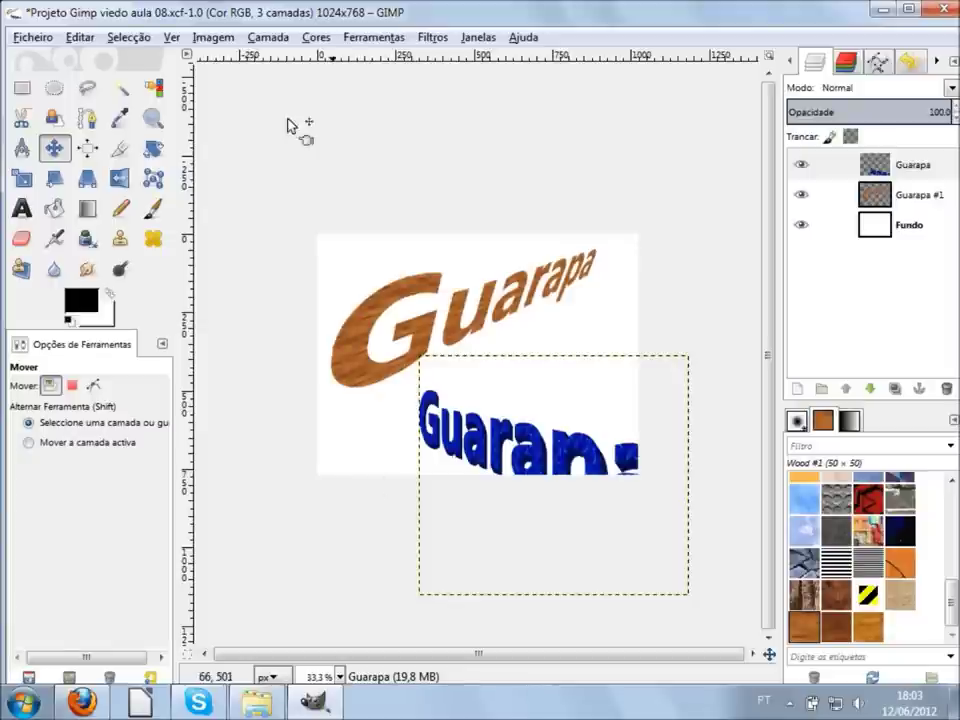
{"action": "left_click", "coordinate": [221, 40]}
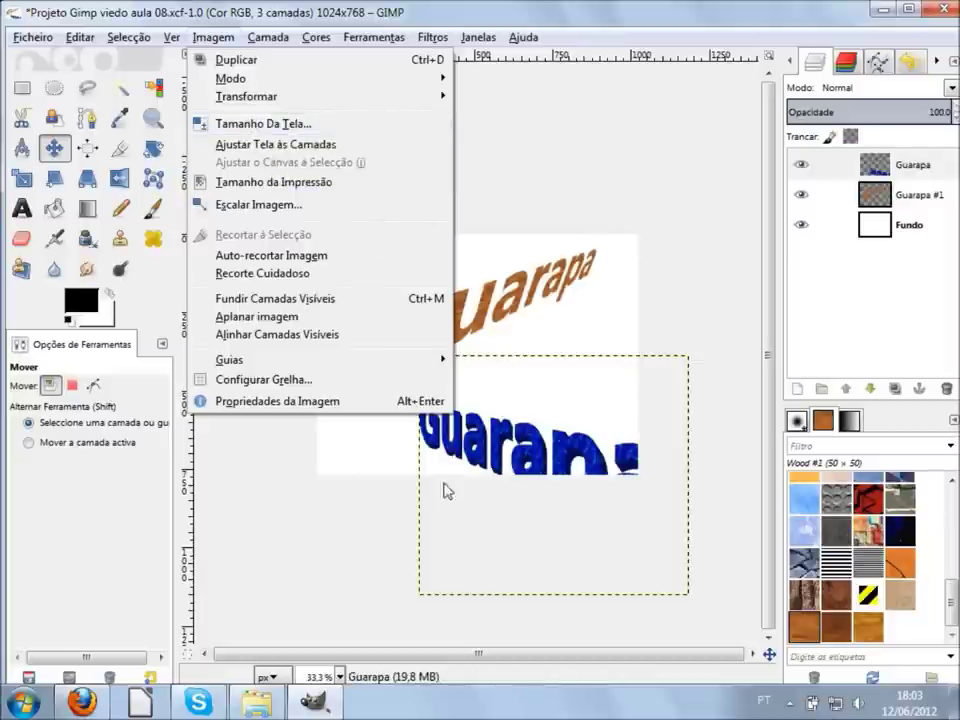
Step: Resize the canvas to 1024×1024 via Tamanho Da Tela
{"action": "left_click", "coordinate": [317, 126]}
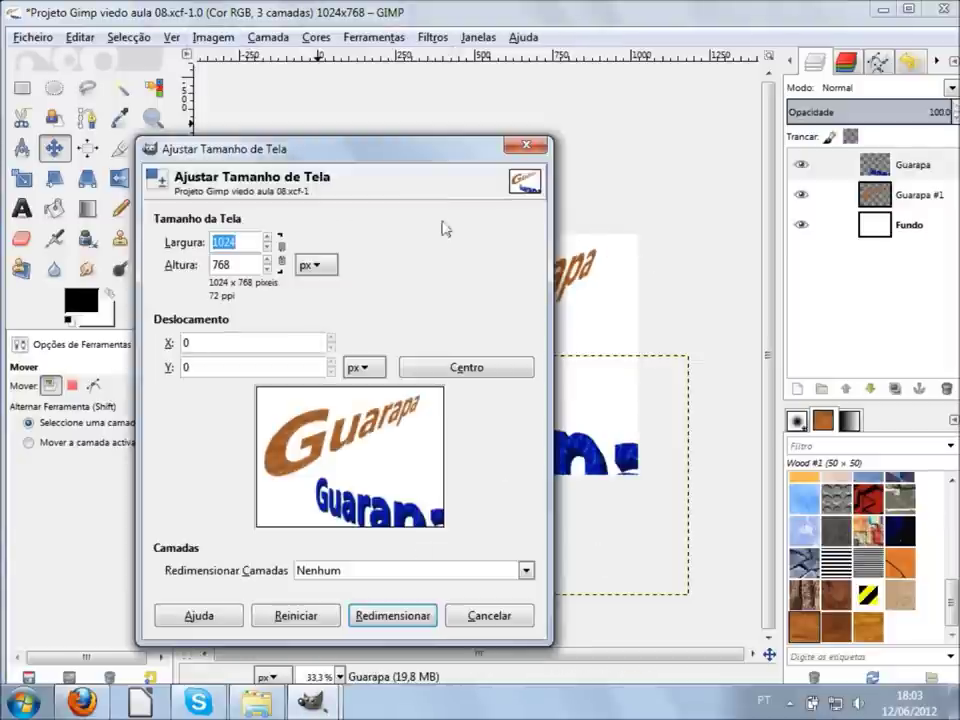
{"action": "left_click", "coordinate": [256, 243]}
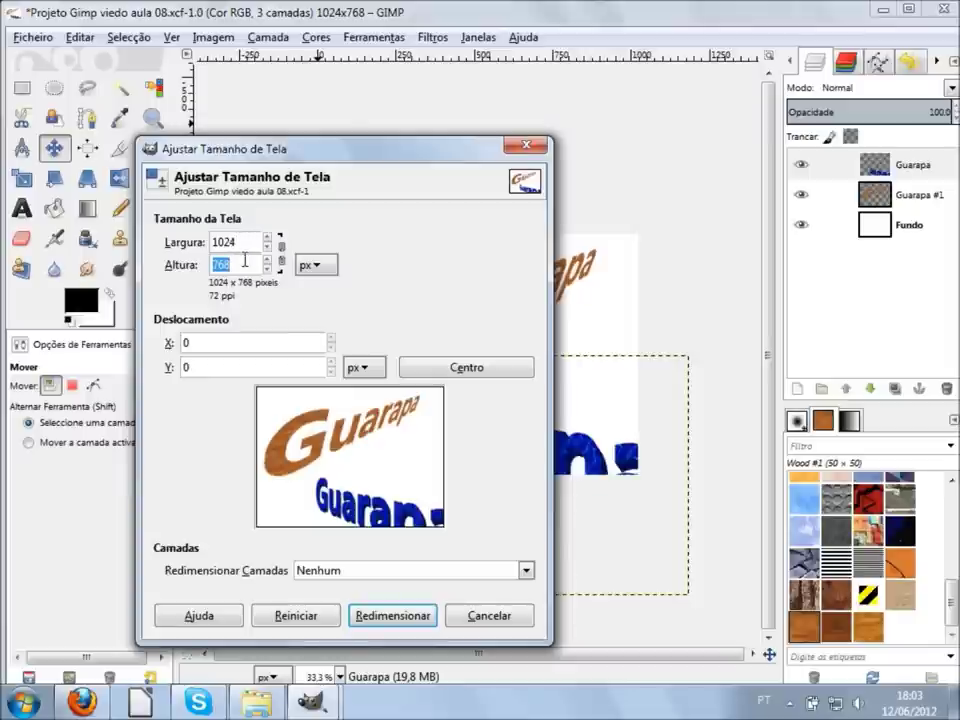
{"action": "type", "text": "1024"}
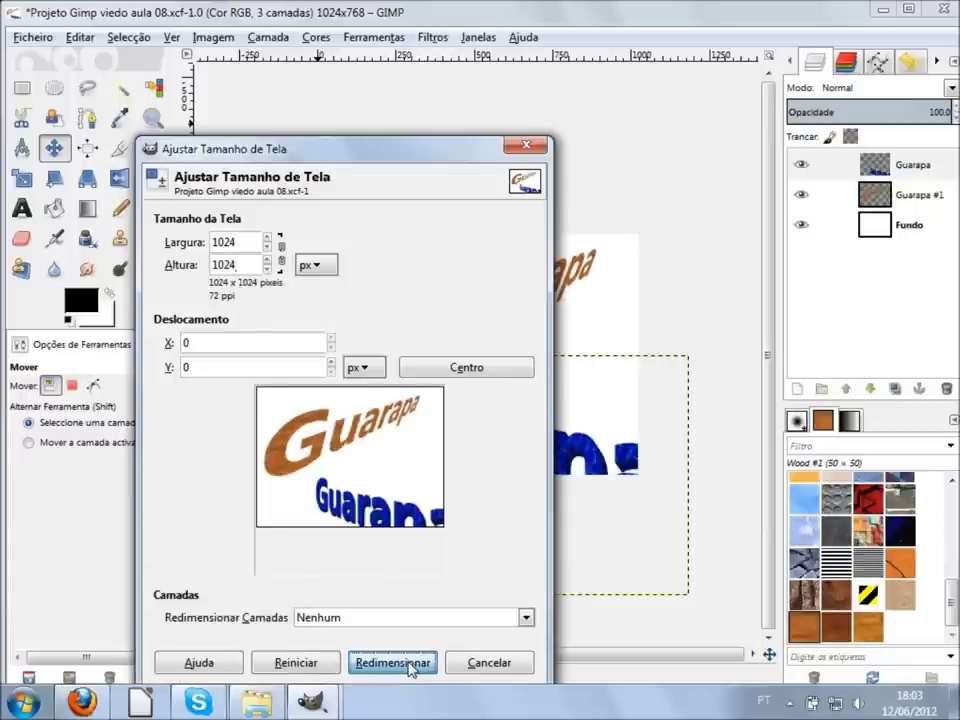
{"action": "left_click", "coordinate": [409, 664]}
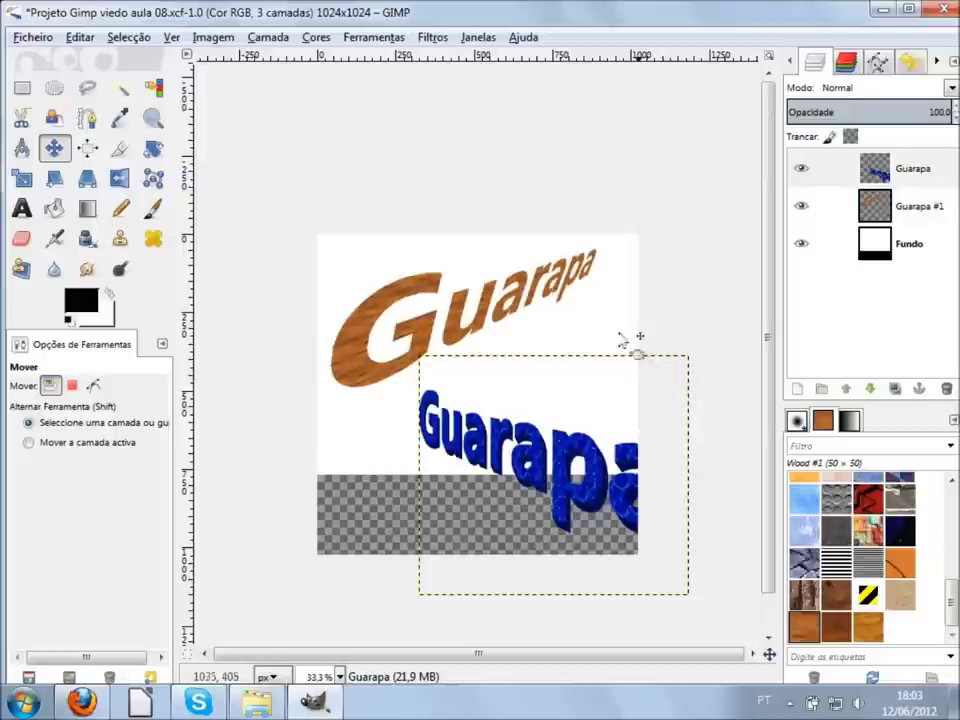
Step: Widen the canvas to 1300×1024 and select the white Fundo layer
{"action": "left_click", "coordinate": [205, 37]}
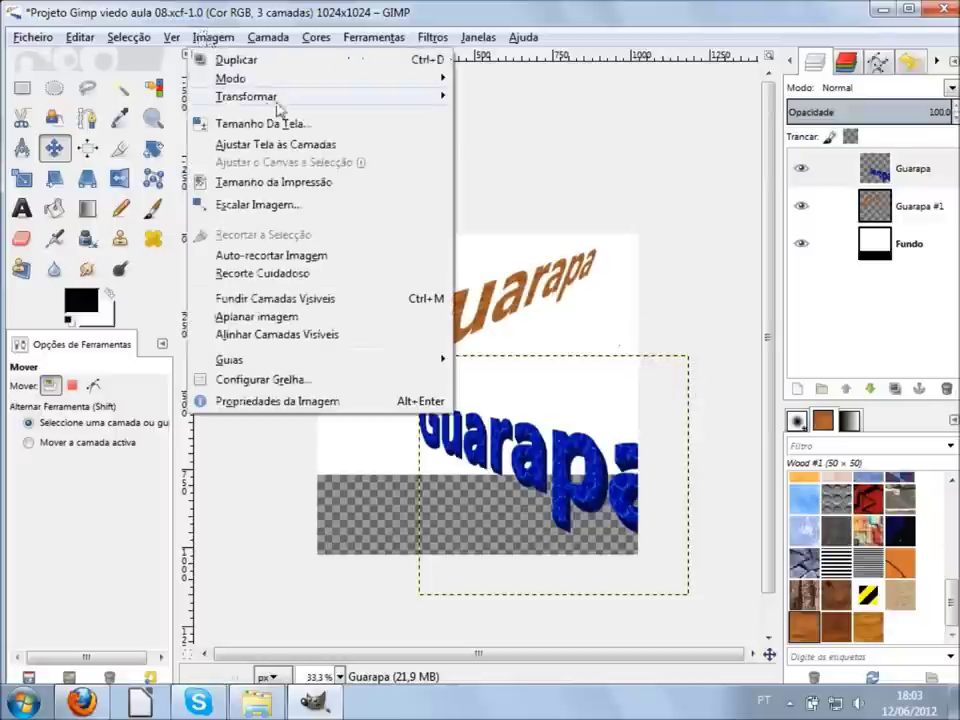
{"action": "left_click", "coordinate": [299, 125]}
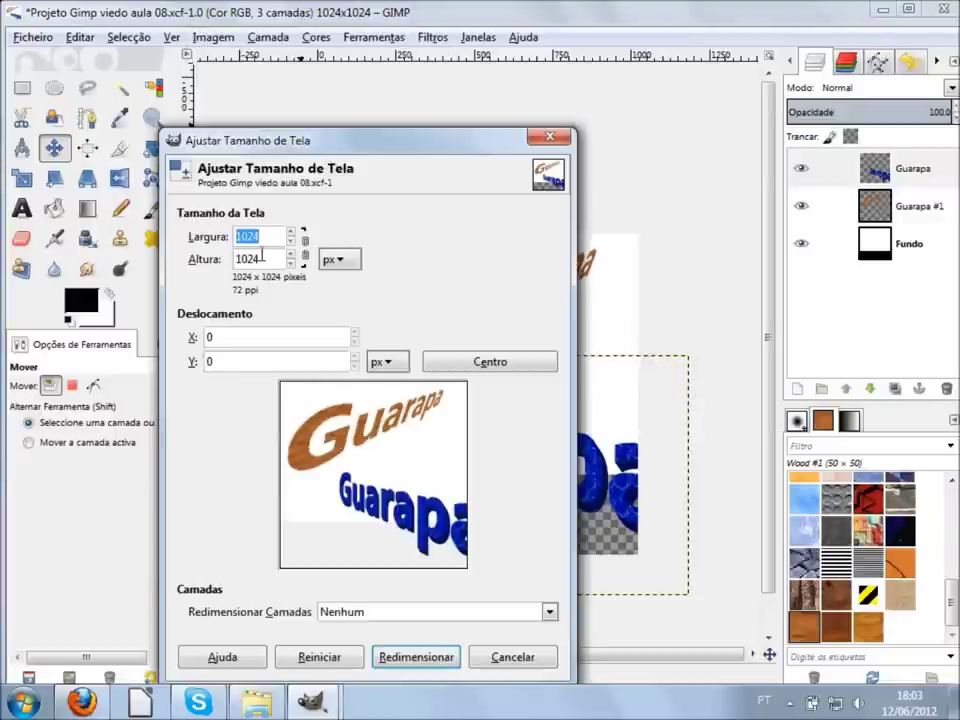
{"action": "type", "text": "1300"}
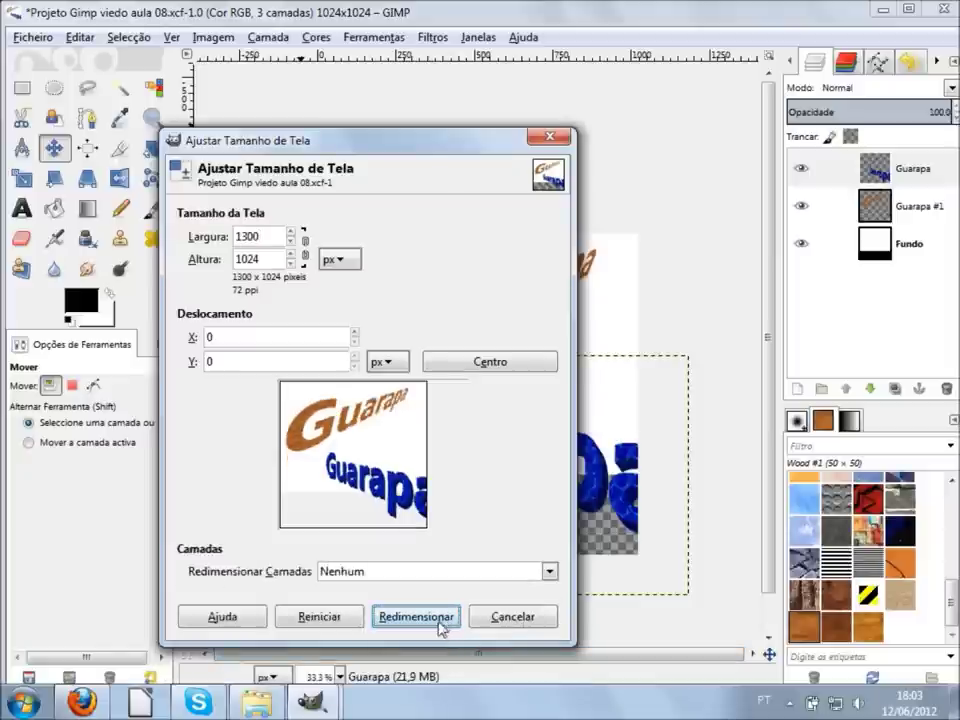
{"action": "left_click", "coordinate": [432, 620]}
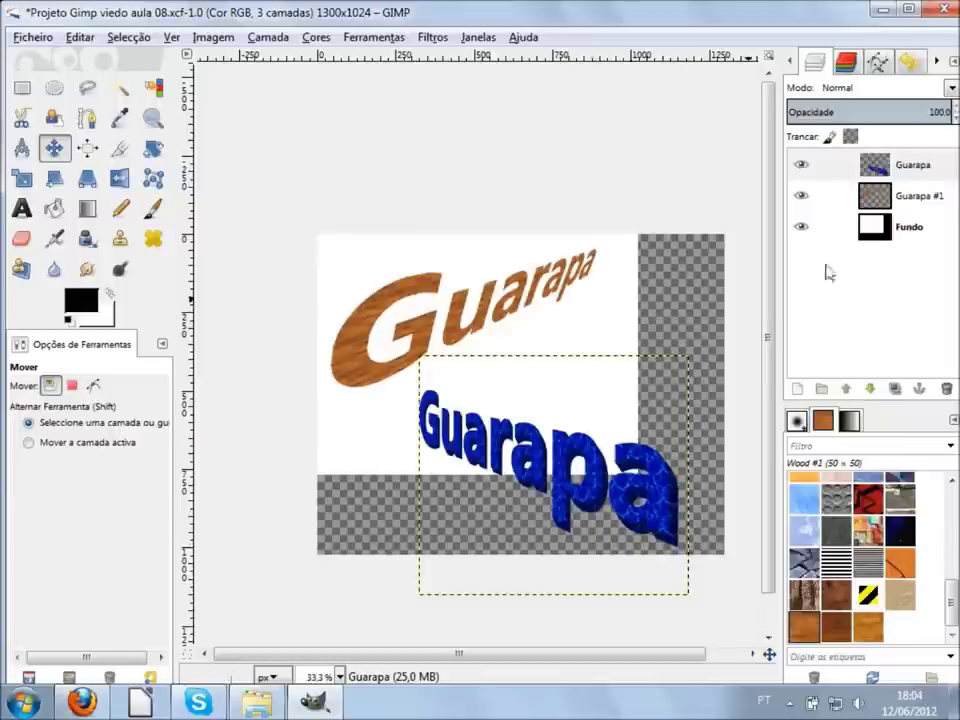
{"action": "left_click", "coordinate": [850, 227]}
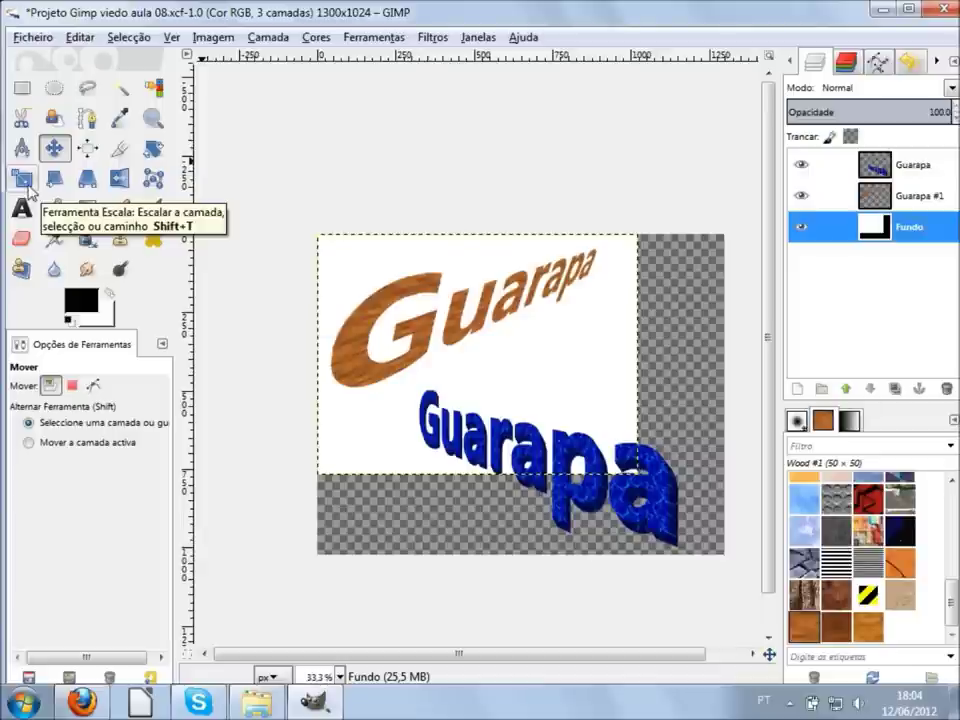
Step: Scale the Fundo background layer to Largura 1300 and Altura 1024
{"action": "left_click", "coordinate": [22, 178]}
{"action": "left_click", "coordinate": [553, 390]}
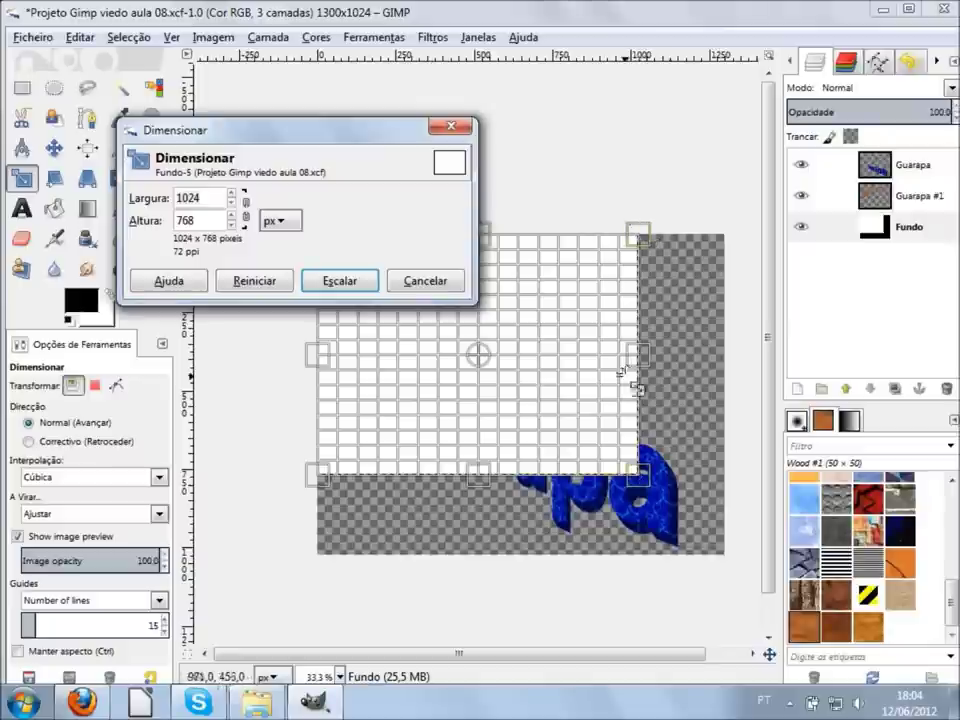
{"action": "left_click", "coordinate": [660, 494]}
{"action": "mouse_move", "coordinate": [648, 484]}
{"action": "left_mouse_down"}
{"action": "mouse_move", "coordinate": [727, 545]}
{"action": "mouse_move", "coordinate": [740, 570]}
{"action": "left_mouse_up"}
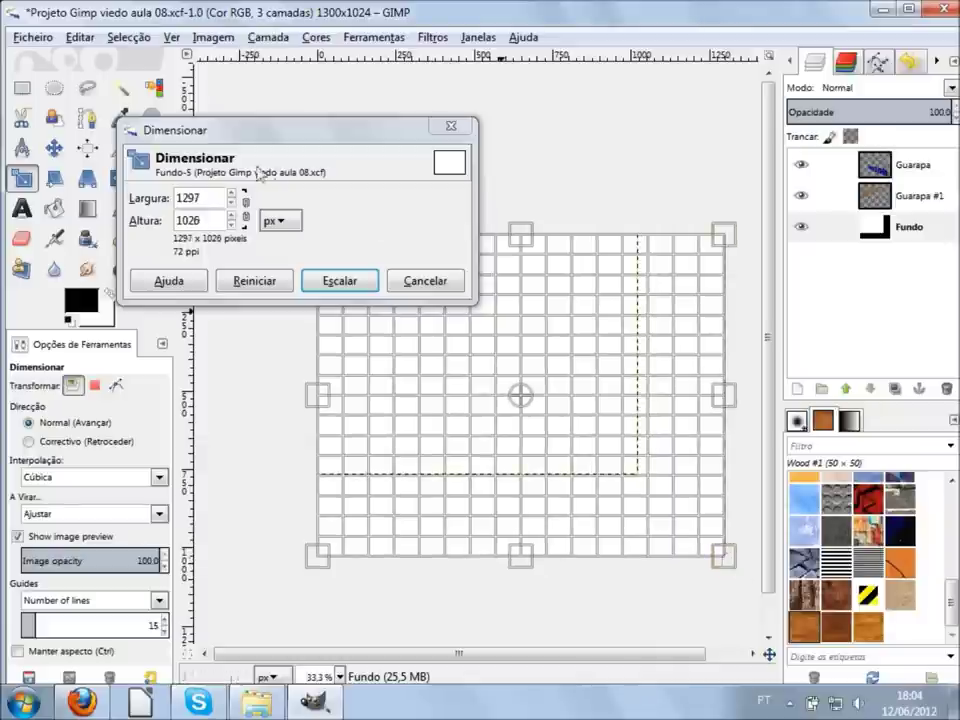
{"action": "left_click", "coordinate": [208, 199]}
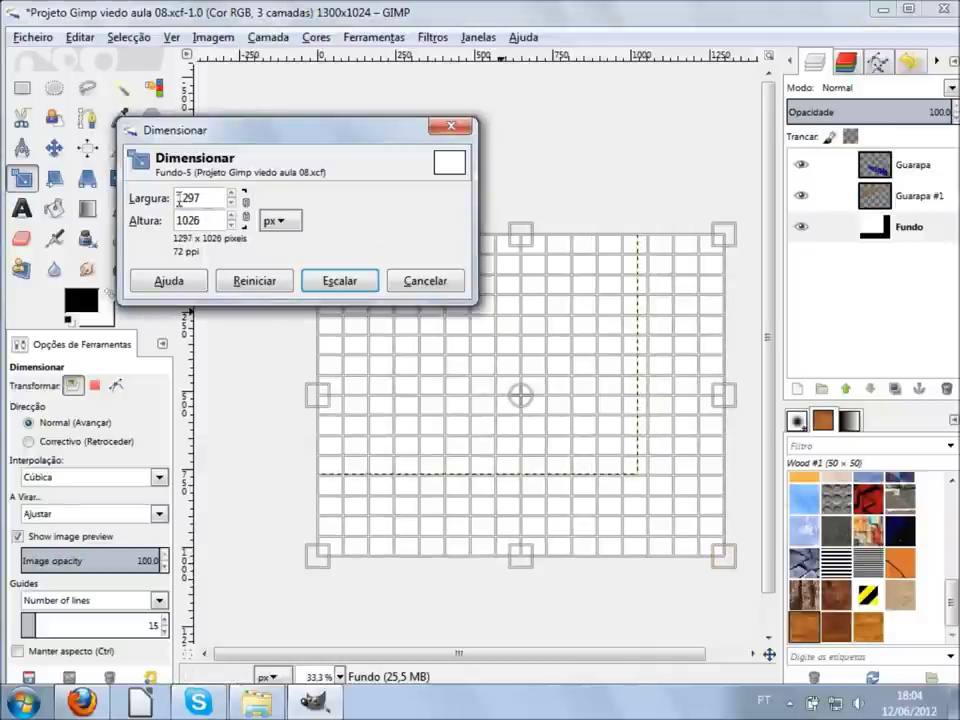
{"action": "double_click", "coordinate": [224, 199]}
{"action": "type", "text": "1300"}
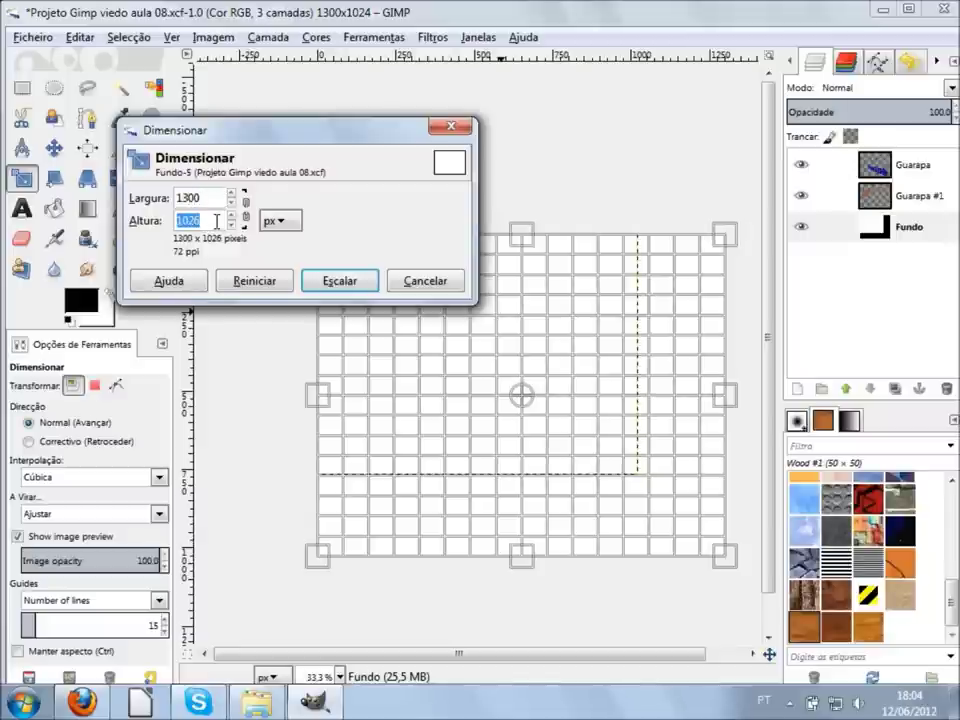
{"action": "type", "text": "10"}
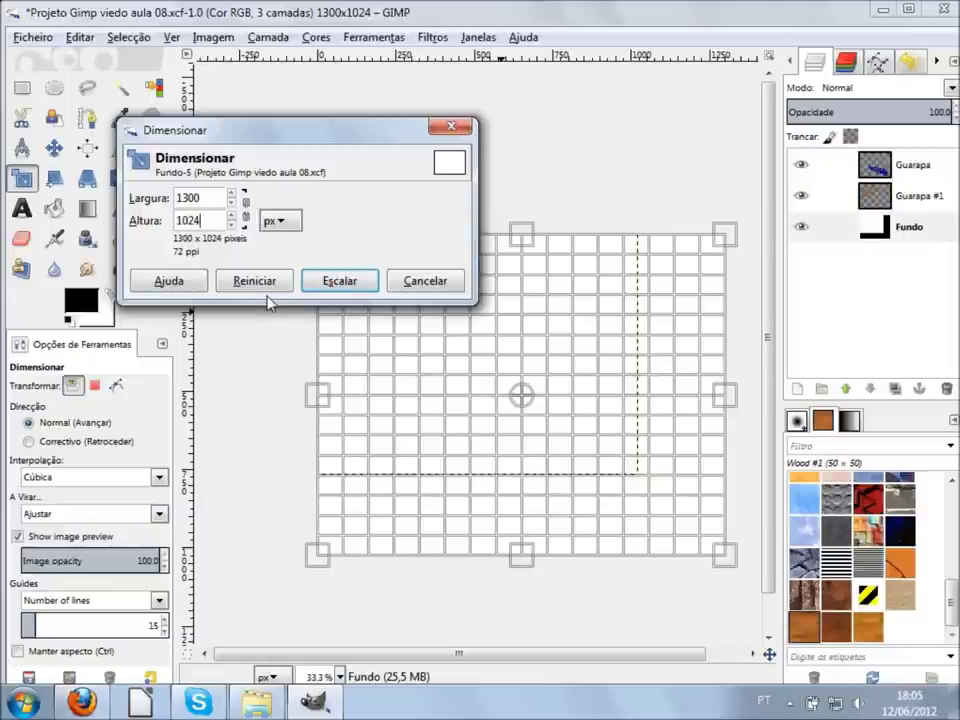
{"action": "left_click", "coordinate": [339, 283]}
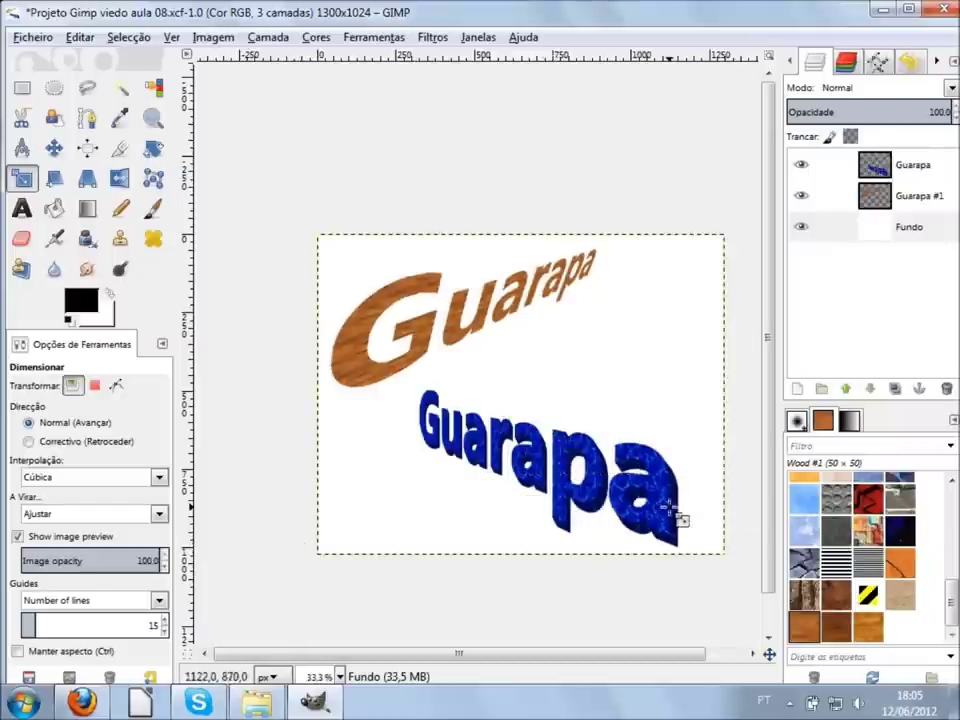
{"action": "left_click", "coordinate": [895, 197]}
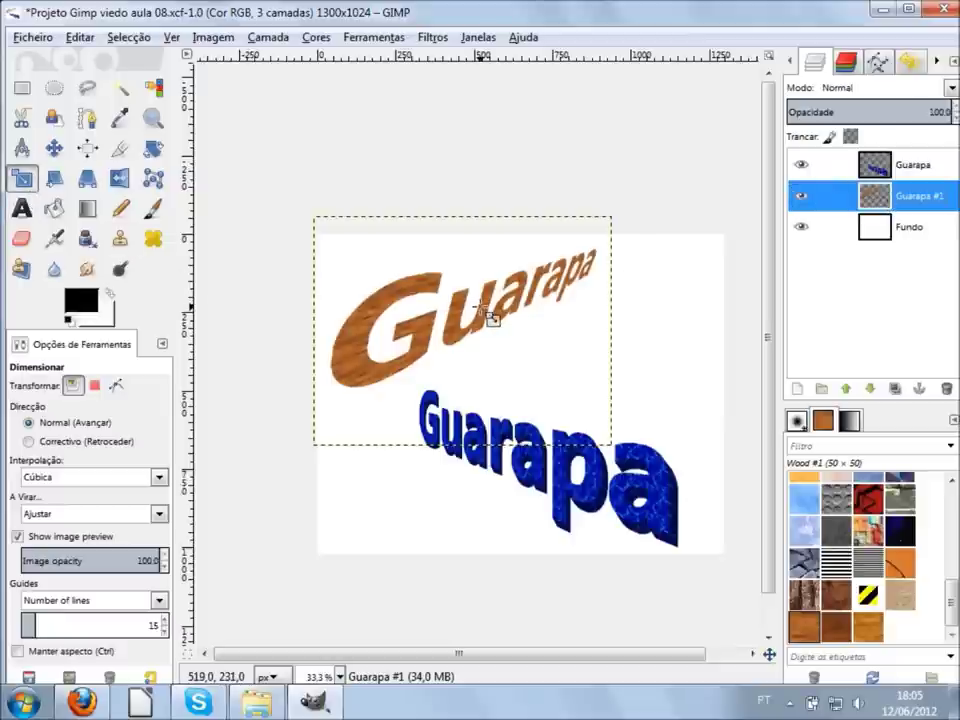
{"action": "left_click", "coordinate": [422, 330]}
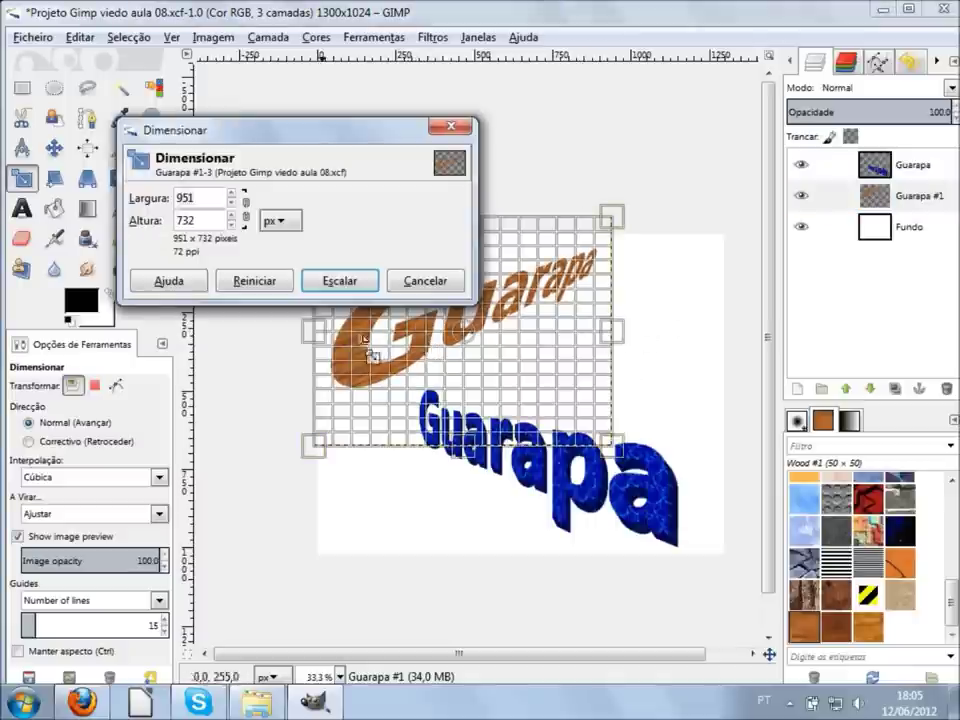
{"action": "mouse_move", "coordinate": [611, 218]}
{"action": "left_mouse_down"}
{"action": "mouse_move", "coordinate": [572, 256]}
{"action": "mouse_move", "coordinate": [535, 262]}
{"action": "mouse_move", "coordinate": [514, 316]}
{"action": "mouse_move", "coordinate": [505, 437]}
{"action": "mouse_move", "coordinate": [525, 350]}
{"action": "mouse_move", "coordinate": [611, 324]}
{"action": "mouse_move", "coordinate": [628, 300]}
{"action": "mouse_move", "coordinate": [648, 294]}
{"action": "mouse_move", "coordinate": [555, 270]}
{"action": "mouse_move", "coordinate": [465, 300]}
{"action": "mouse_move", "coordinate": [459, 276]}
{"action": "mouse_move", "coordinate": [494, 265]}
{"action": "left_mouse_up"}
{"action": "key", "text": "Return"}
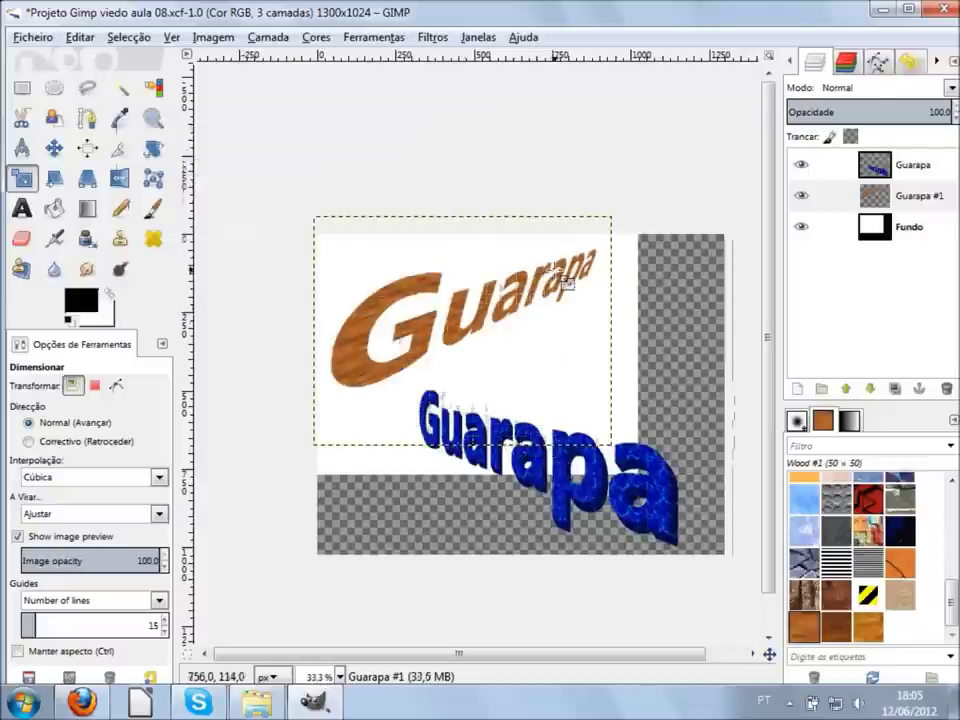
{"action": "key", "text": "ctrl"}
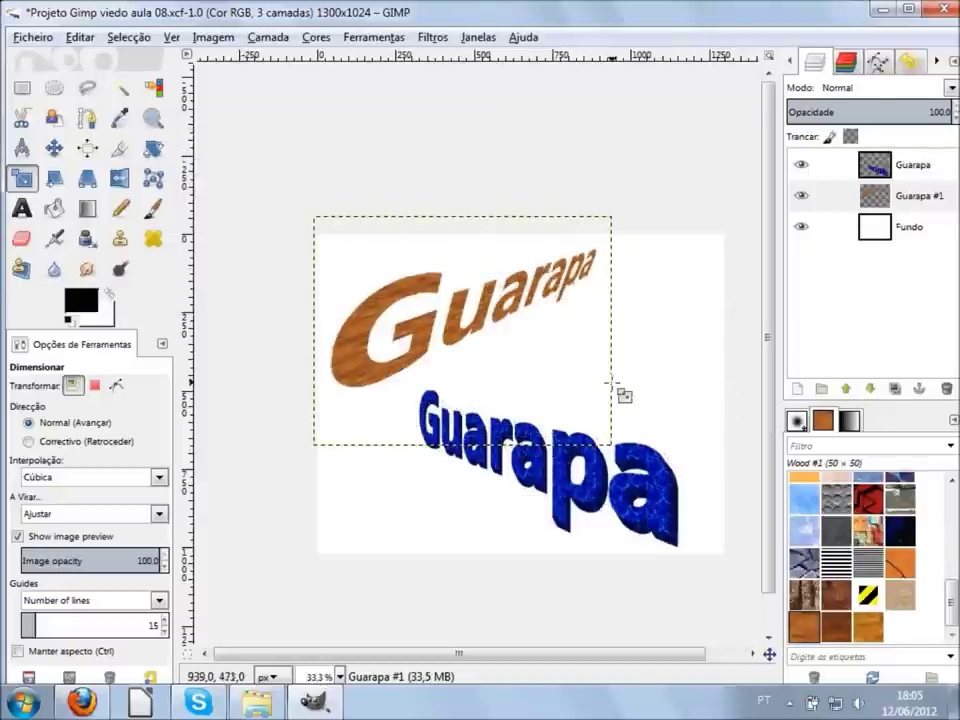